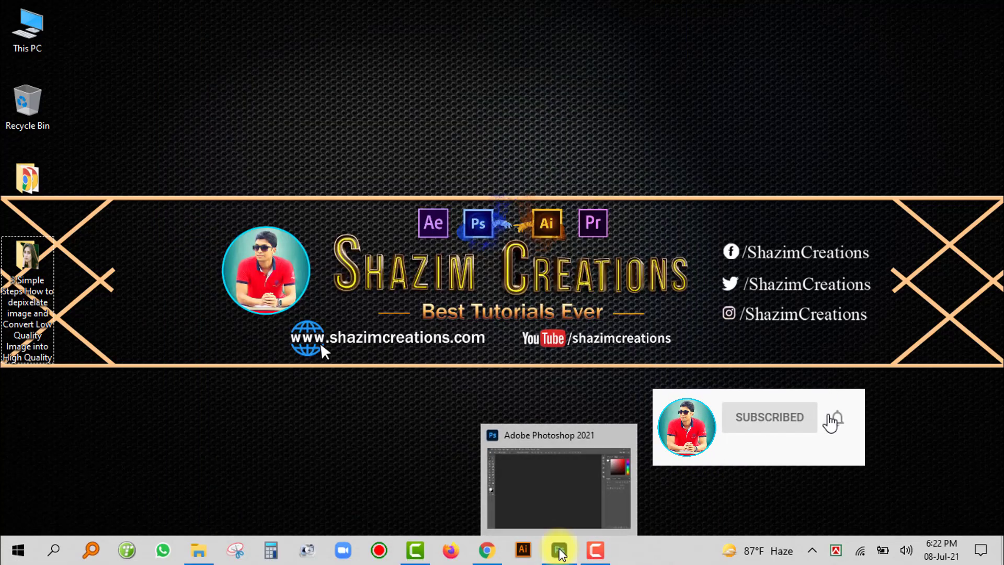
Switch to Photoshop and bring up the dialog for opening an image file.
{"action": "left_click", "coordinate": [559, 550]}
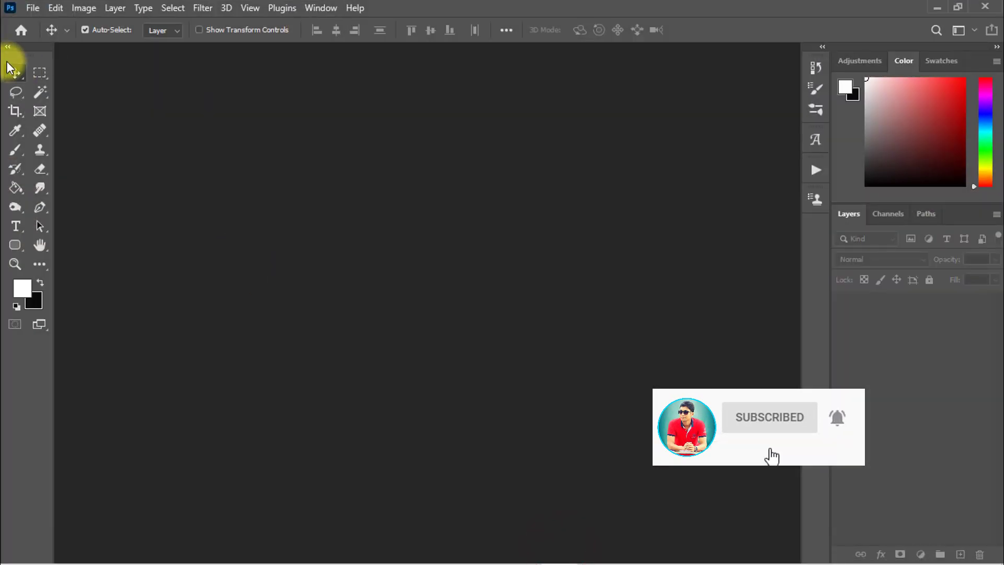
{"action": "left_click", "coordinate": [32, 8]}
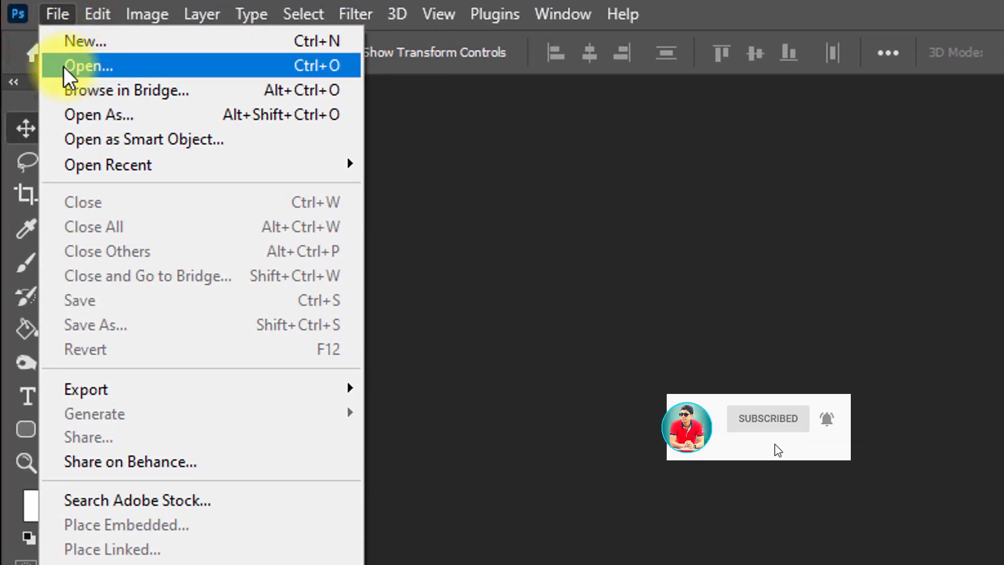
{"action": "left_click", "coordinate": [117, 63]}
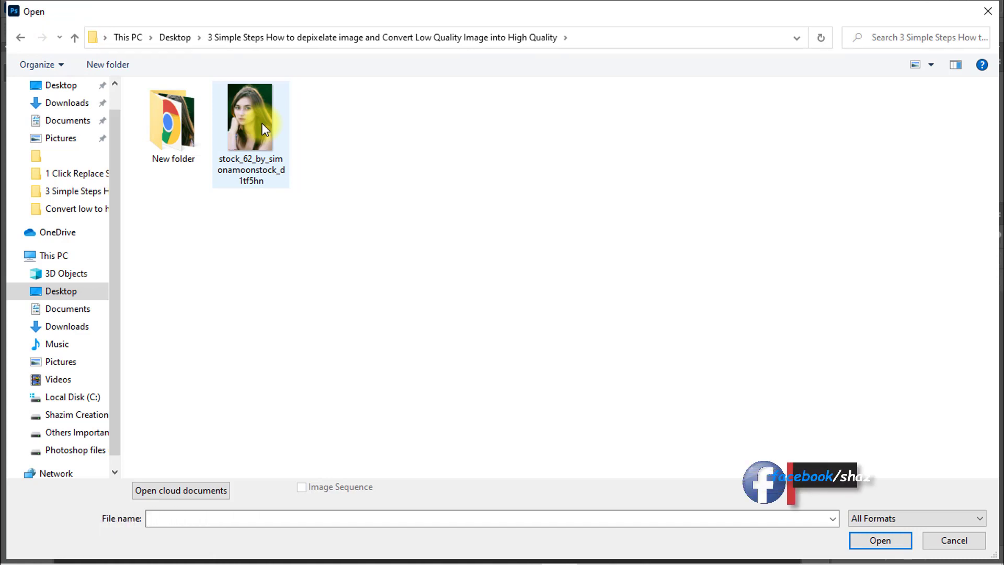
Examine the file size of the stock_62_by_simonamoonstock_d1tf5hn image in the details and general information of its file properties.
{"action": "left_click", "coordinate": [262, 124]}
{"action": "left_click", "coordinate": [332, 168]}
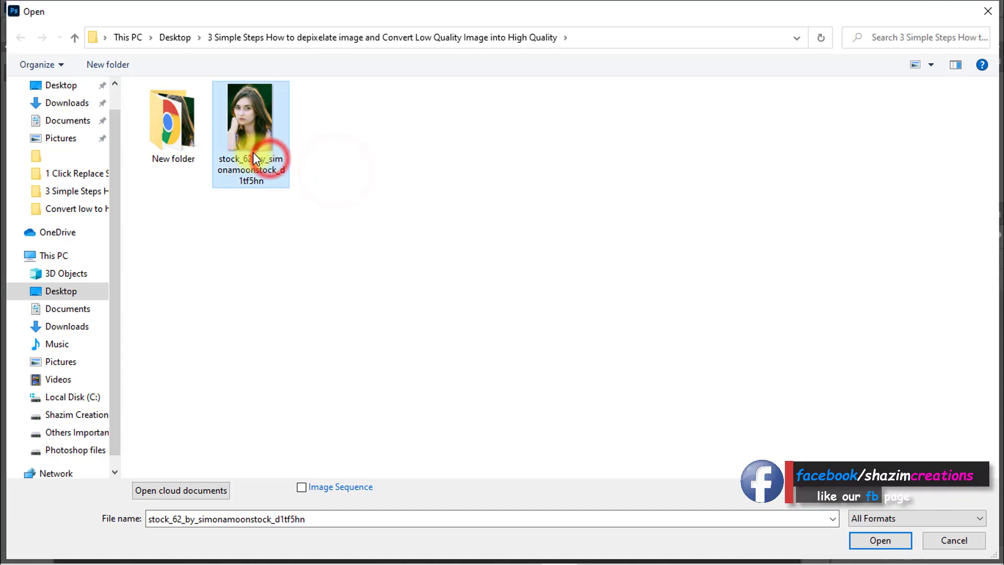
{"action": "left_click", "coordinate": [271, 165]}
{"action": "right_click", "coordinate": [231, 134]}
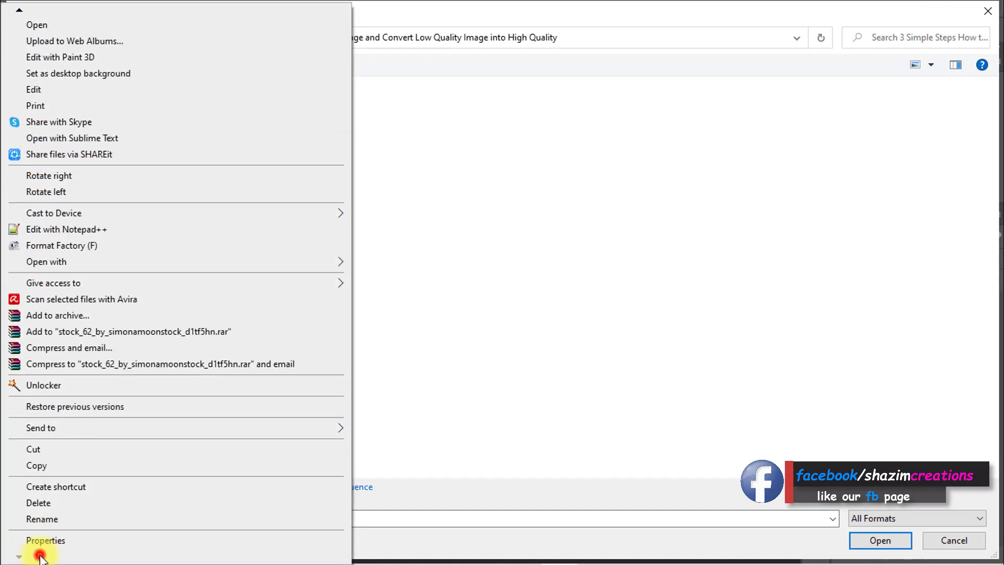
{"action": "left_click", "coordinate": [44, 540]}
{"action": "left_click", "coordinate": [332, 170]}
{"action": "scroll", "coordinate": [418, 340], "scroll_direction": "down", "scroll_amount": 10}
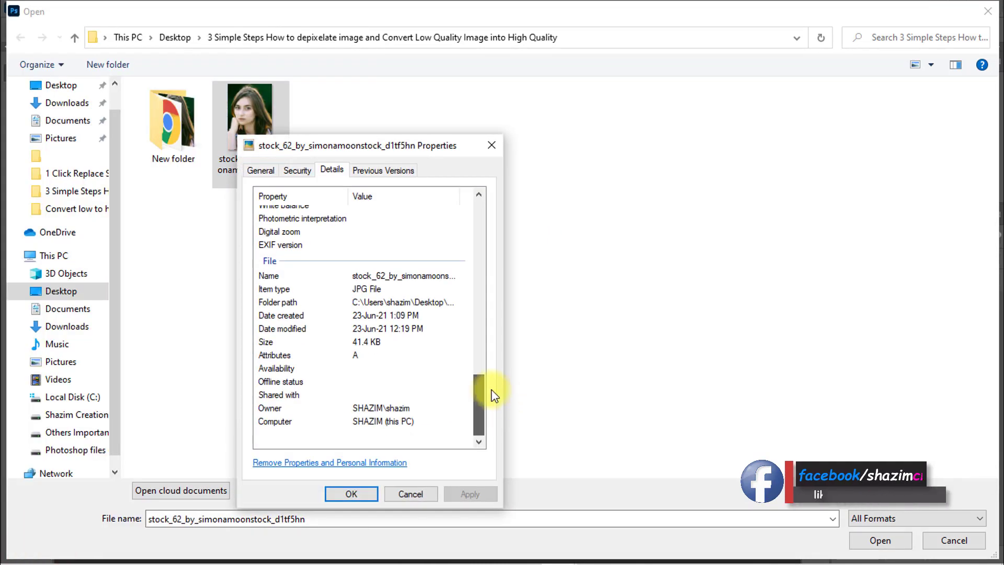
{"action": "left_click", "coordinate": [259, 342]}
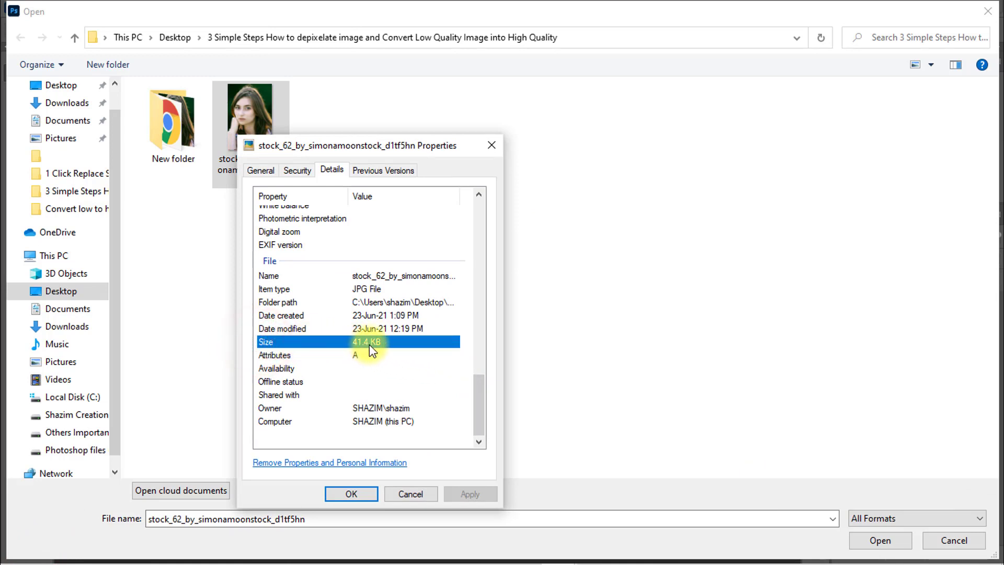
{"action": "left_click", "coordinate": [261, 169]}
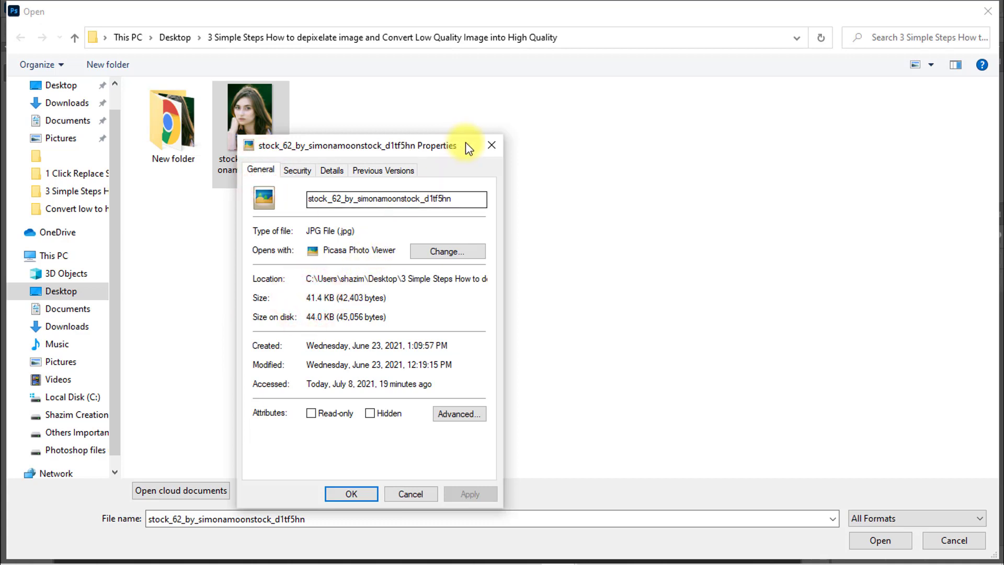
{"action": "left_click", "coordinate": [489, 145]}
Open the stock_62_by_simonamoonstock_d1tf5hn image.
{"action": "left_click", "coordinate": [324, 153]}
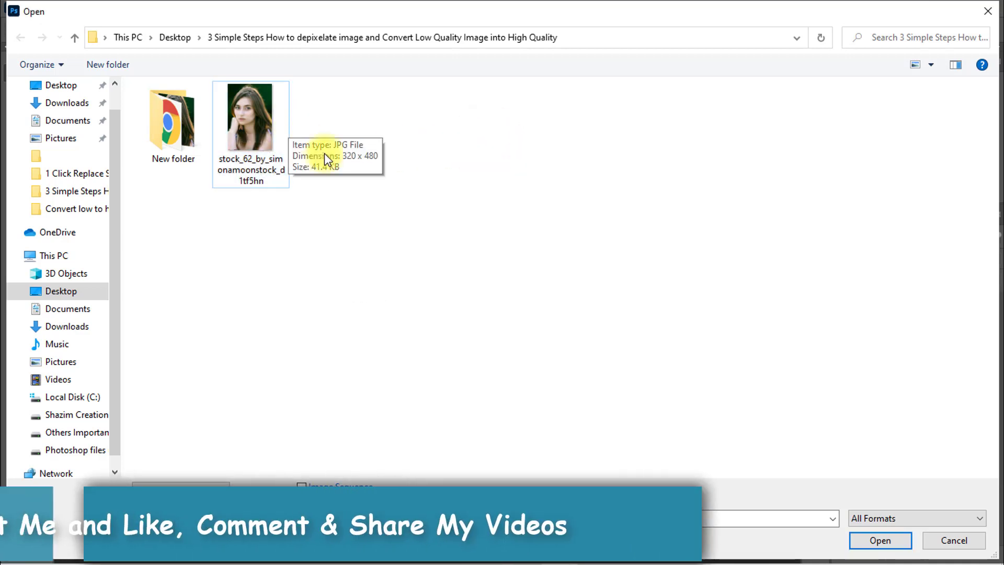
{"action": "left_click", "coordinate": [253, 112]}
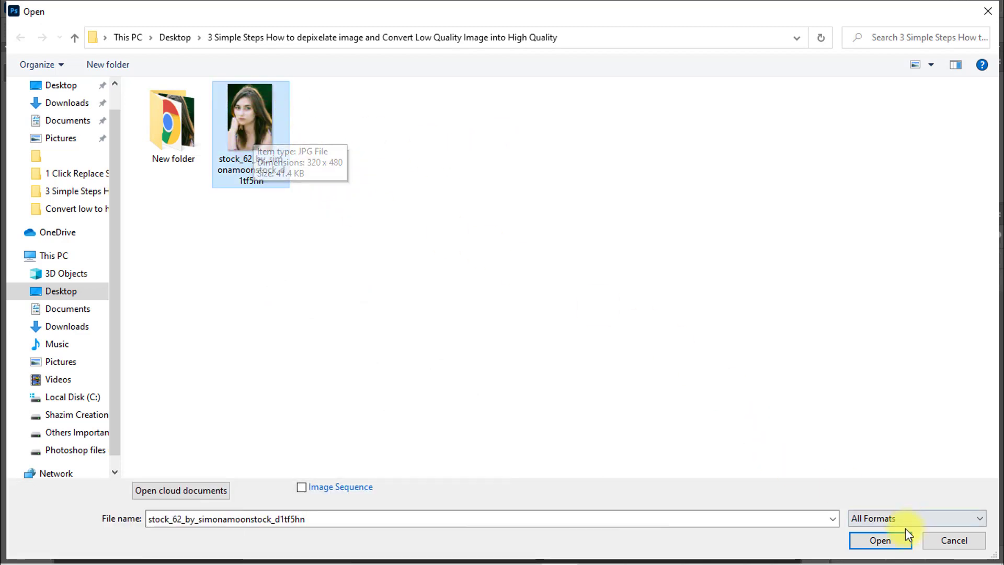
{"action": "left_click", "coordinate": [884, 540]}
Examine both eyes of the portrait at high magnification to judge how pixelated the image is.
{"action": "left_click", "coordinate": [417, 264], "text": "ctrl"}
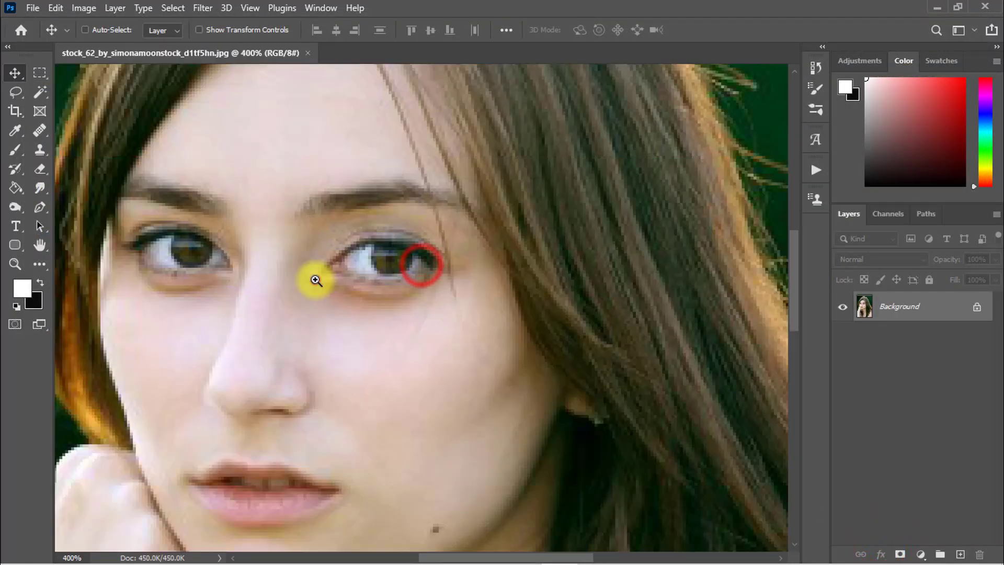
{"action": "left_click", "coordinate": [316, 280], "text": "ctrl"}
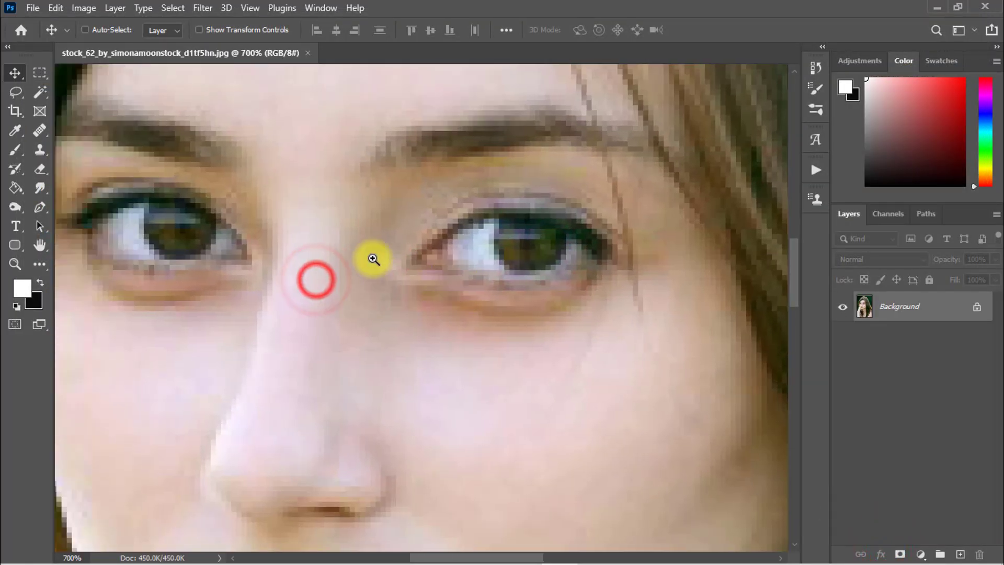
{"action": "left_click", "coordinate": [374, 254], "text": "ctrl"}
{"action": "left_click", "coordinate": [325, 264], "text": "ctrl"}
{"action": "left_click", "coordinate": [347, 265], "text": "ctrl+alt"}
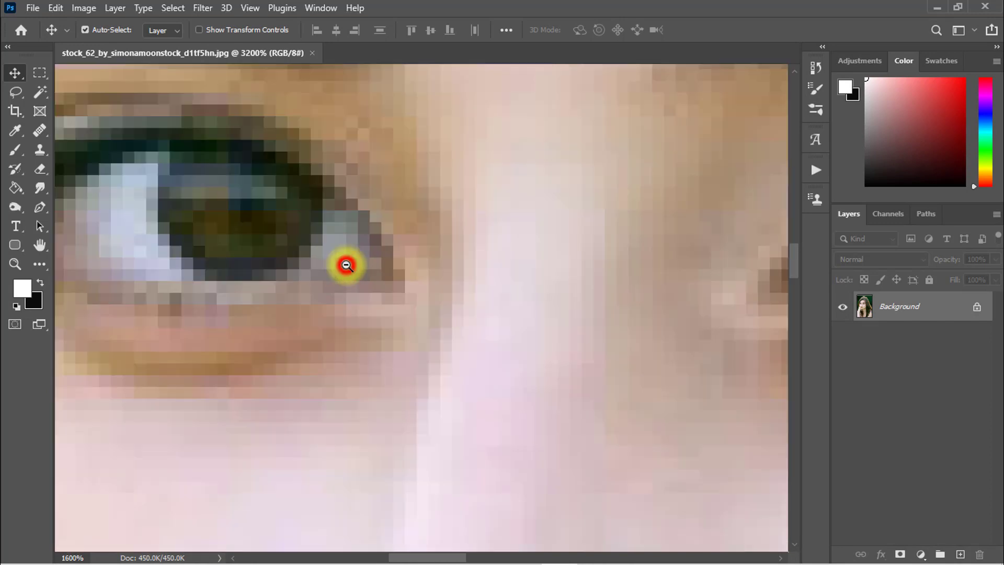
{"action": "left_click", "coordinate": [346, 265], "text": "ctrl+alt"}
{"action": "left_click_drag", "start_coordinate": [482, 258], "coordinate": [280, 258]}
{"action": "left_click", "coordinate": [478, 251], "text": "ctrl"}
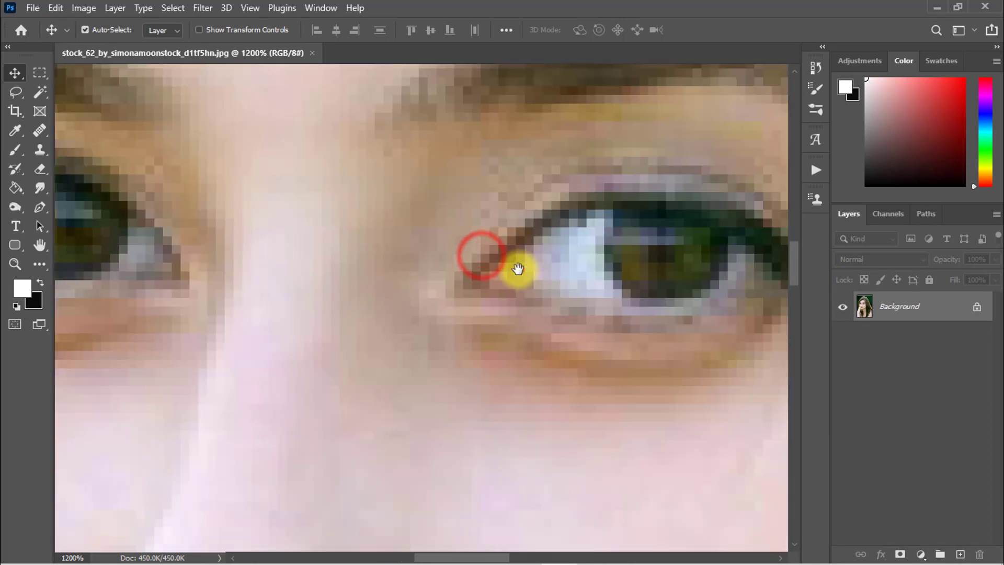
{"action": "left_click_drag", "start_coordinate": [520, 274], "coordinate": [427, 256]}
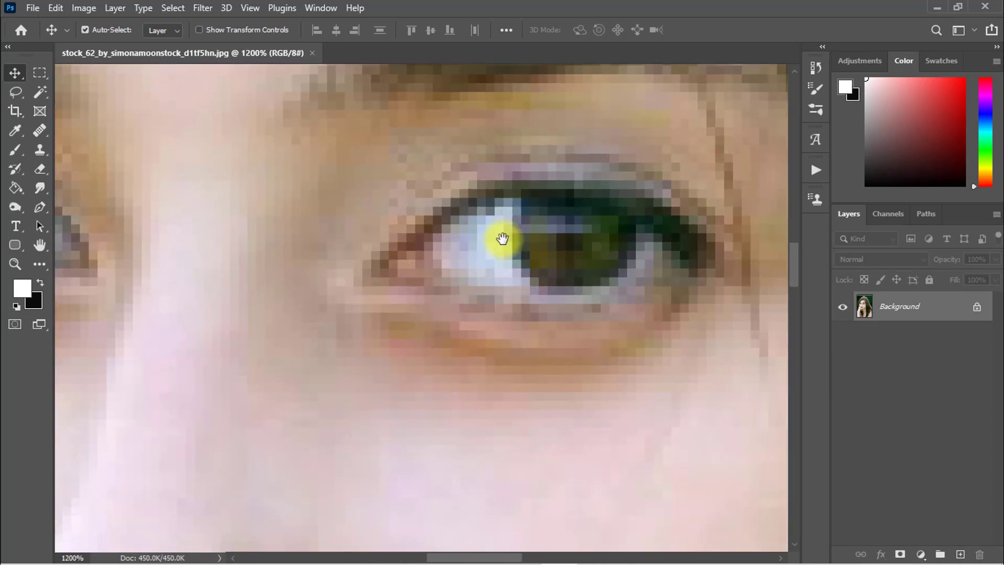
{"action": "left_click", "coordinate": [502, 239], "text": "ctrl+alt"}
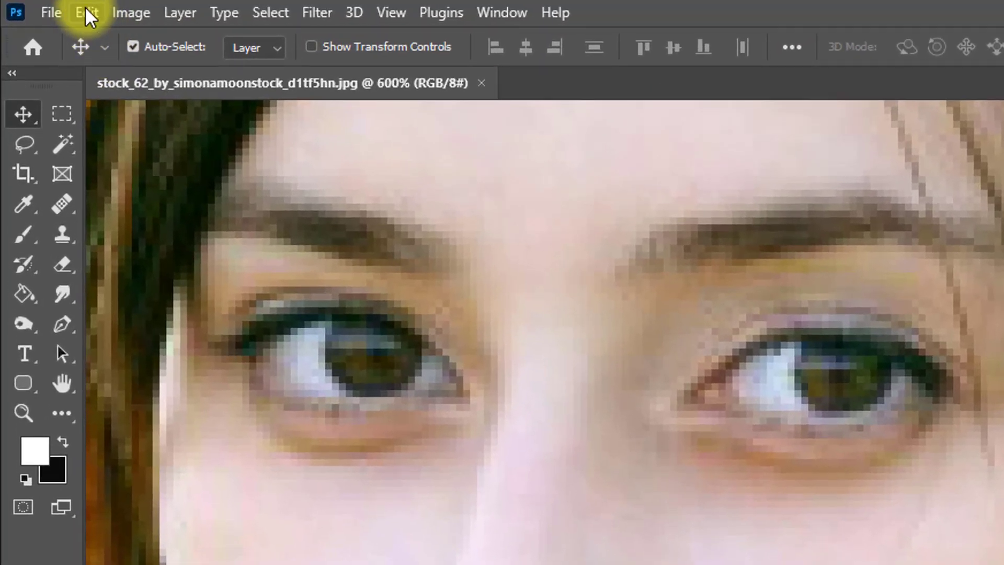
{"action": "left_click", "coordinate": [56, 8]}
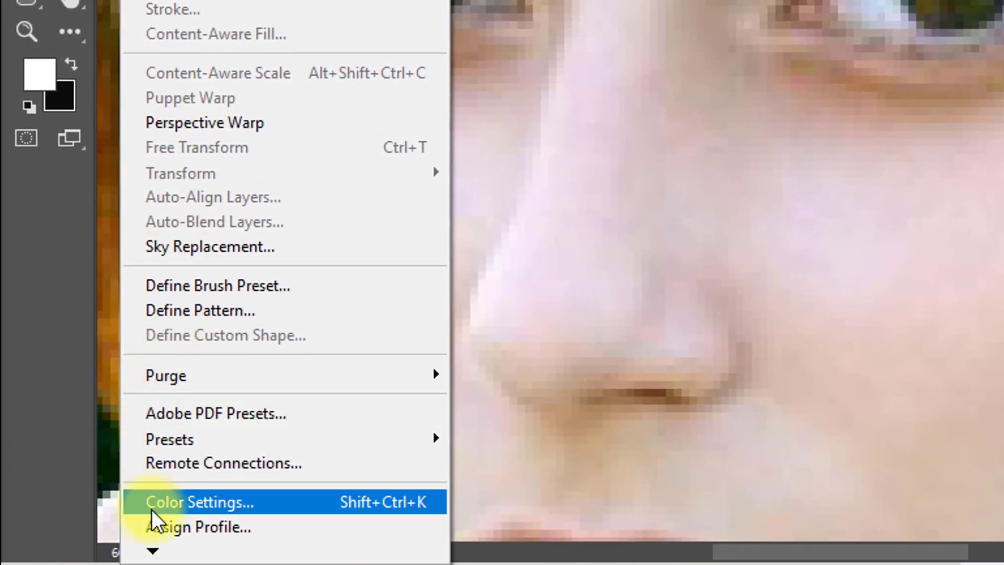
{"action": "left_click", "coordinate": [161, 547]}
{"action": "mouse_move", "coordinate": [192, 517]}
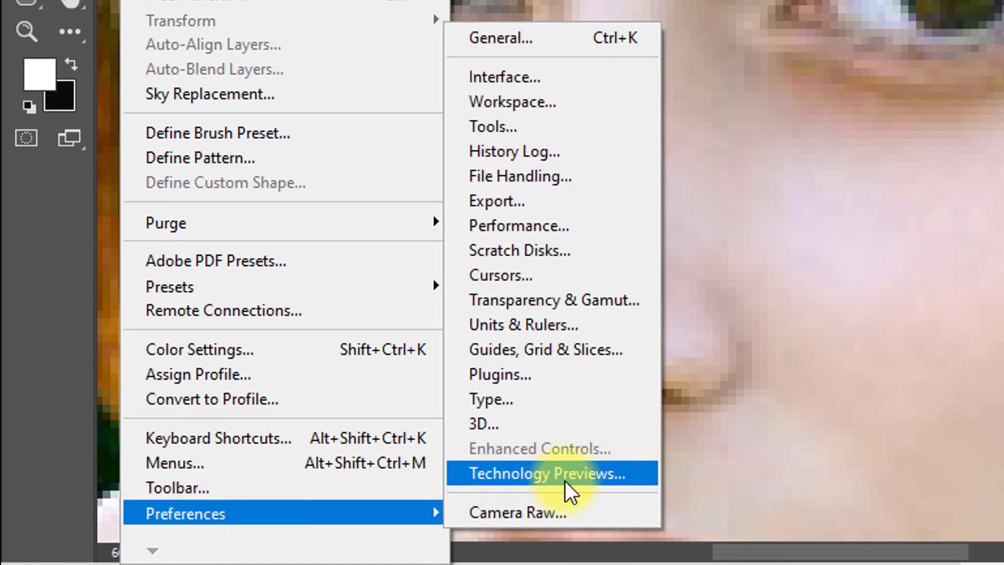
{"action": "left_click", "coordinate": [586, 474]}
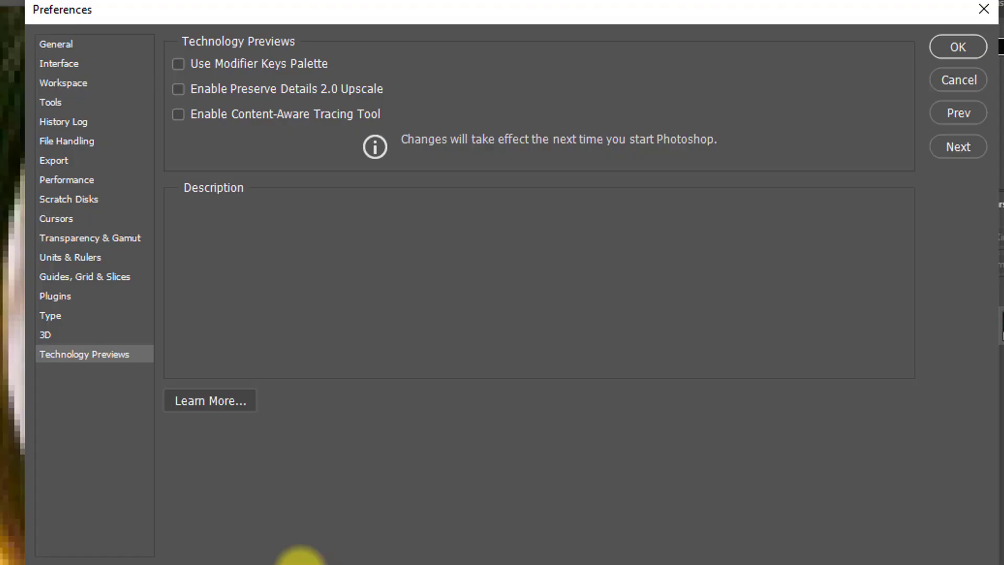
{"action": "left_click", "coordinate": [987, 12]}
Turn on Enable Preserve Details 2.0 Upscale in the Technology Previews preferences and apply the change.
{"action": "key", "text": "ctrl+k"}
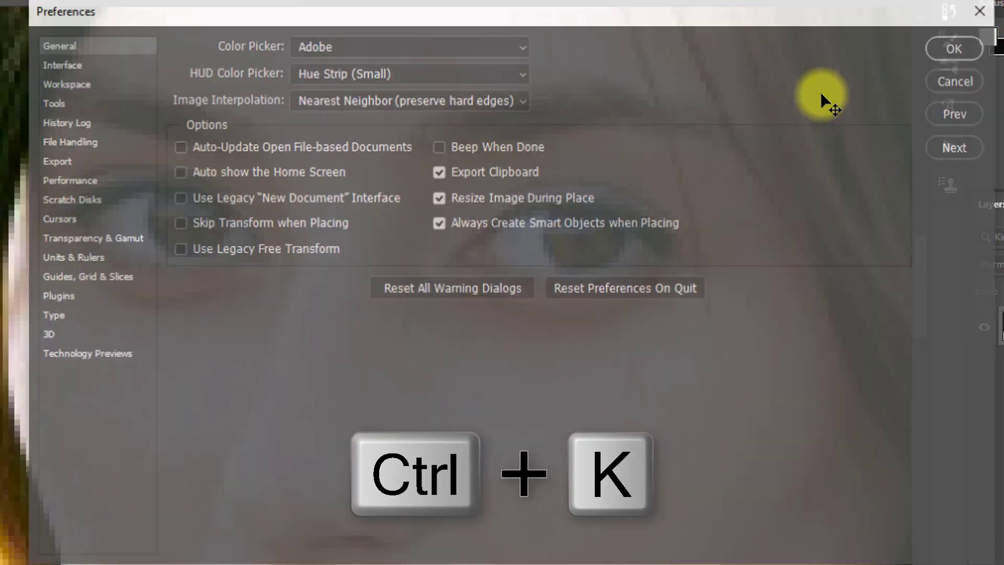
{"action": "left_click", "coordinate": [265, 21]}
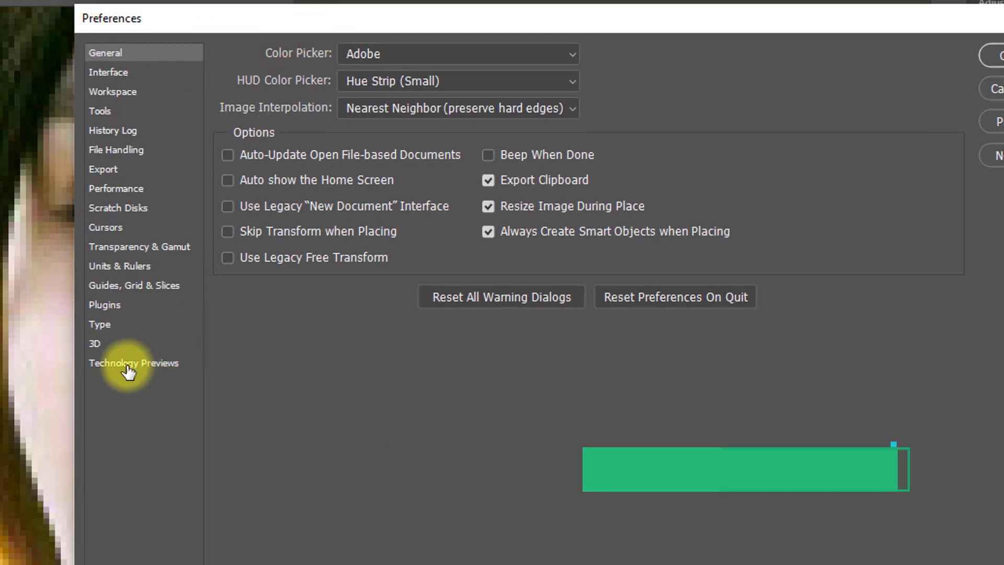
{"action": "left_click", "coordinate": [101, 369]}
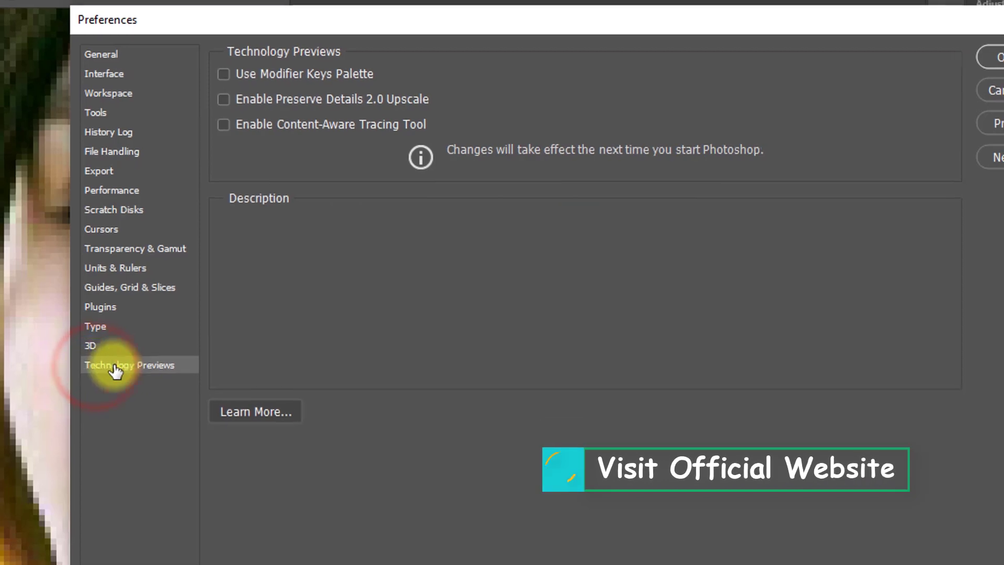
{"action": "left_click", "coordinate": [156, 126]}
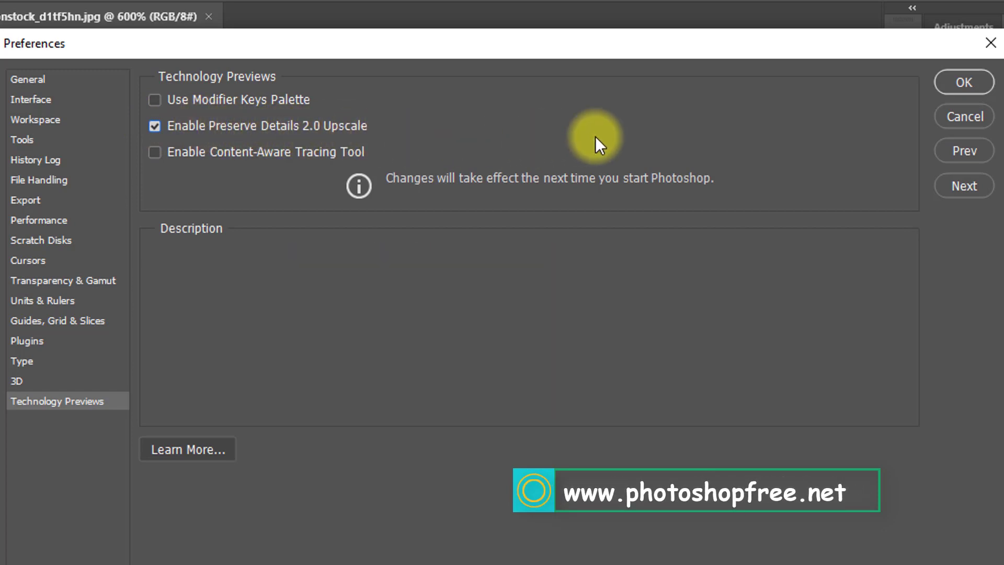
{"action": "left_click", "coordinate": [961, 83]}
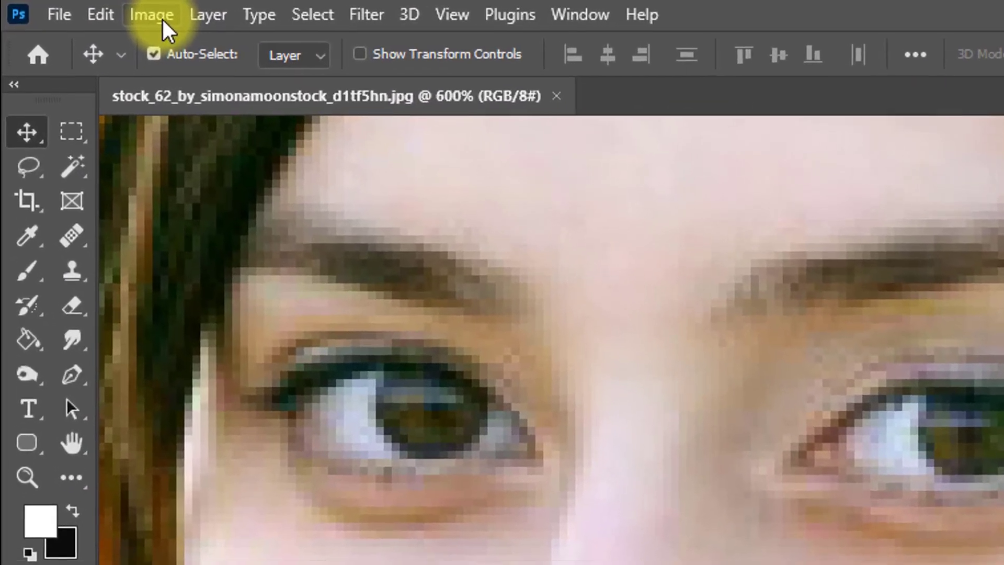
Open the Image Size settings for the portrait and set the resampling method to Automatic.
{"action": "left_click", "coordinate": [88, 10]}
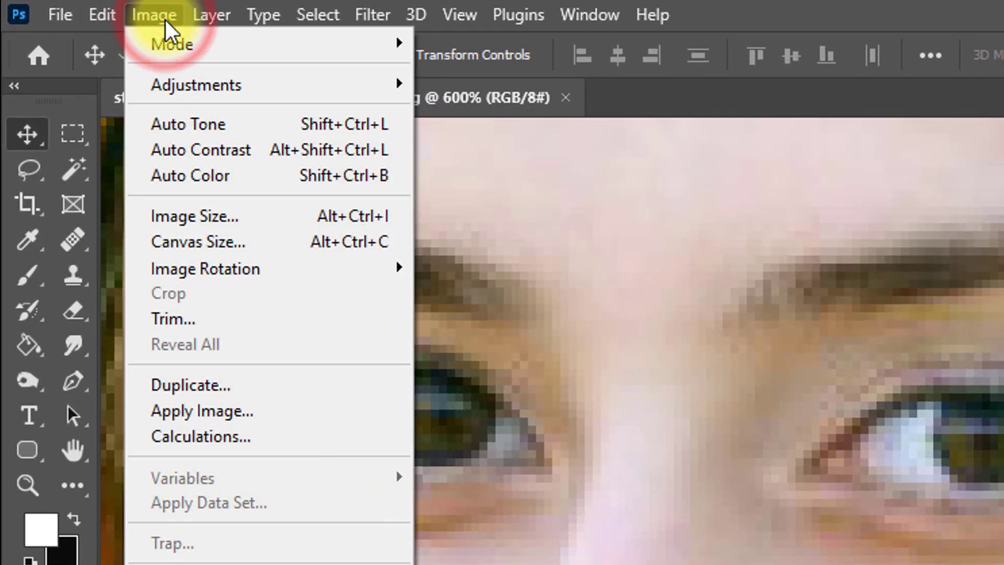
{"action": "left_click", "coordinate": [252, 217]}
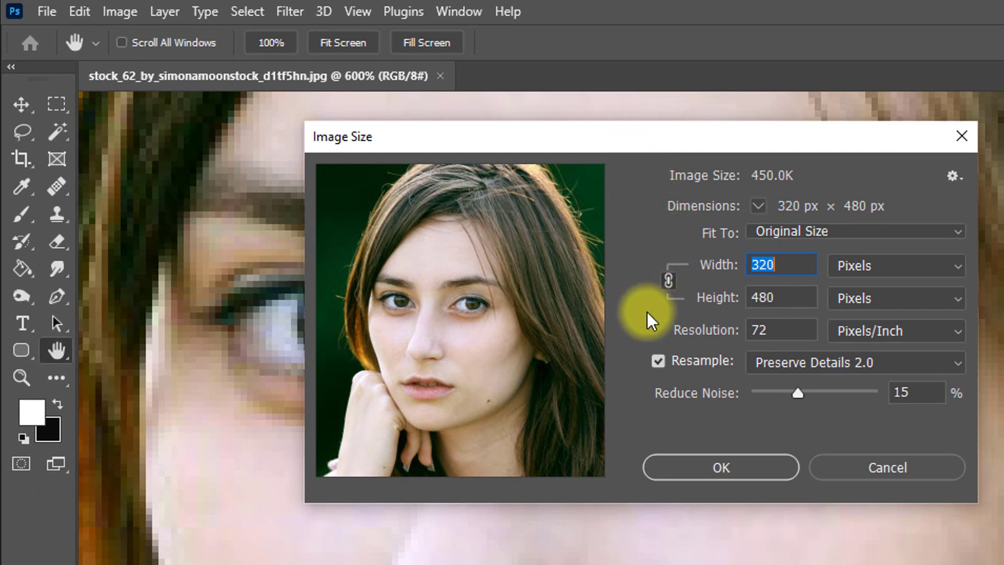
{"action": "left_click", "coordinate": [775, 362]}
{"action": "left_click", "coordinate": [779, 381]}
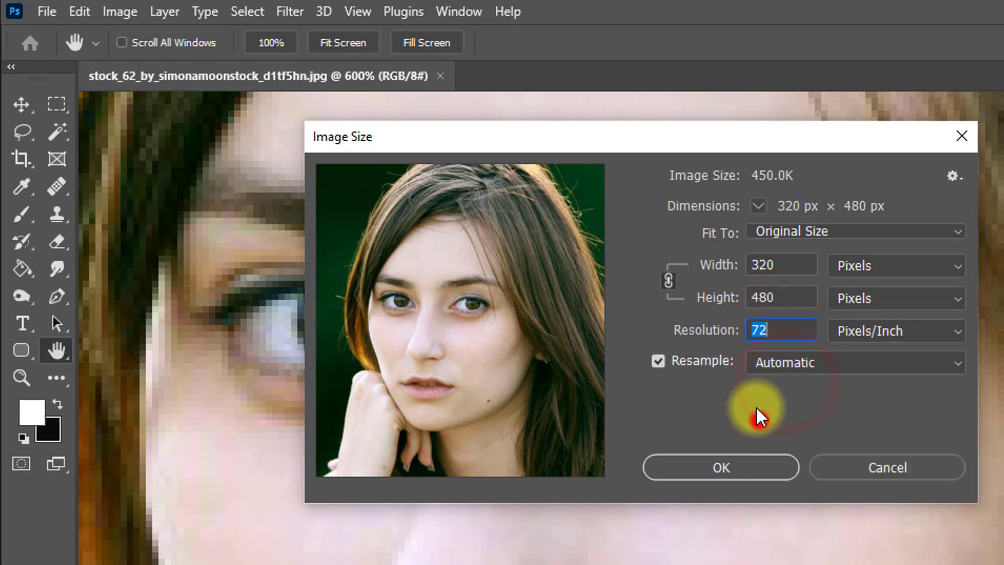
Set the image resolution to 300 pixels/inch and its width to 2500 pixels.
{"action": "left_click_drag", "start_coordinate": [794, 330], "coordinate": [753, 330]}
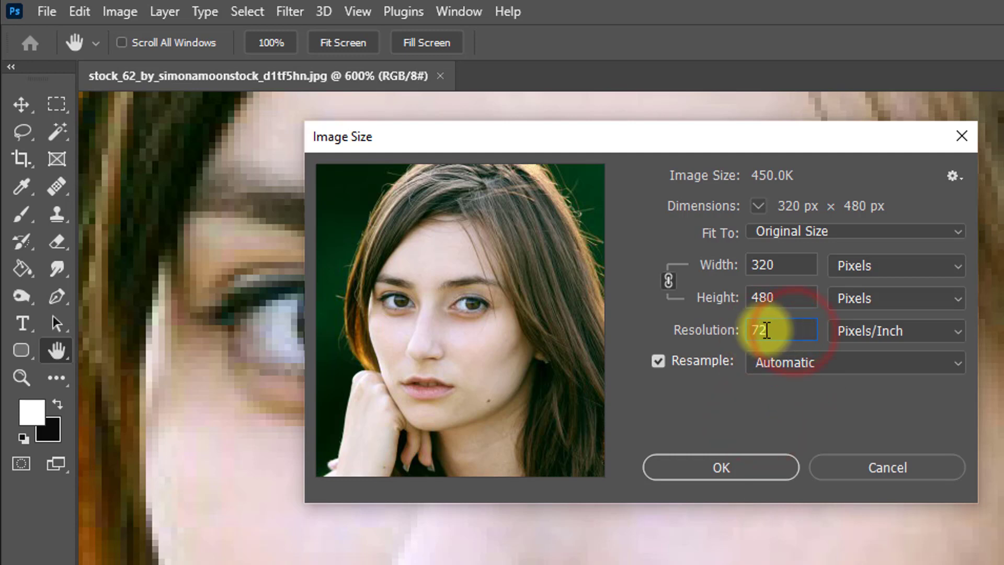
{"action": "type", "text": "300"}
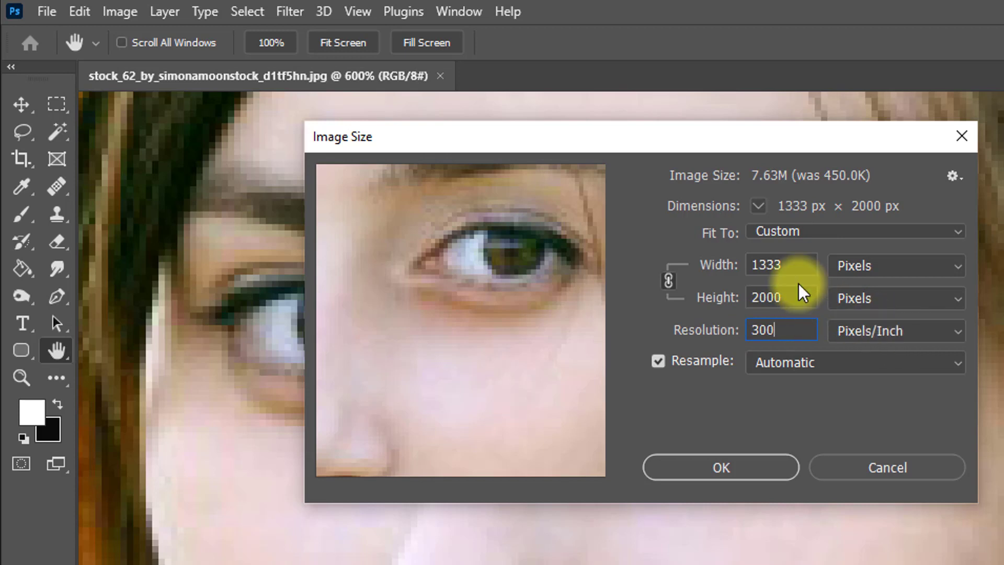
{"action": "left_click_drag", "start_coordinate": [794, 265], "coordinate": [744, 272]}
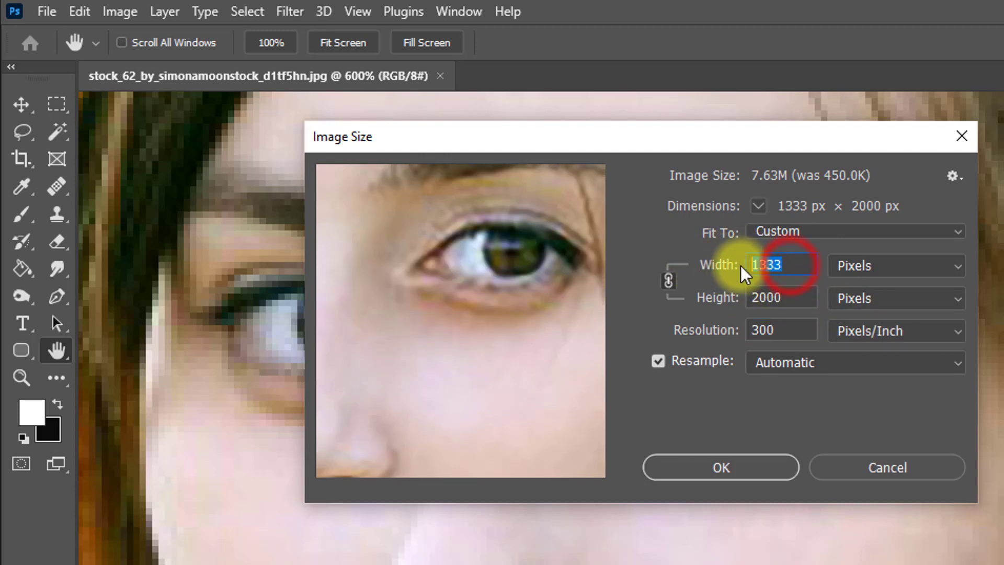
{"action": "type", "text": "2500"}
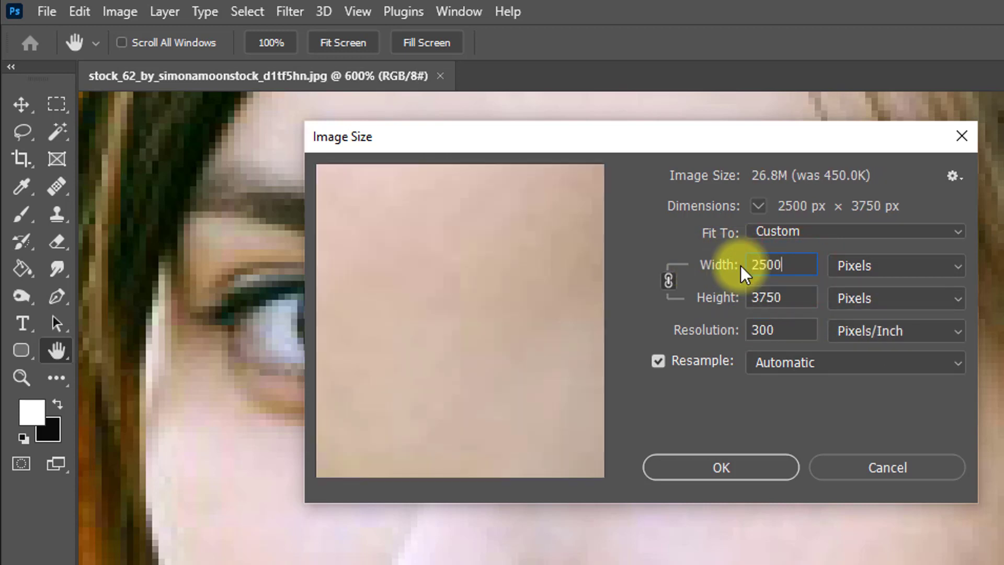
Examine one eye of the portrait in the Image Size preview at 100% magnification.
{"action": "mouse_move", "coordinate": [506, 460]}
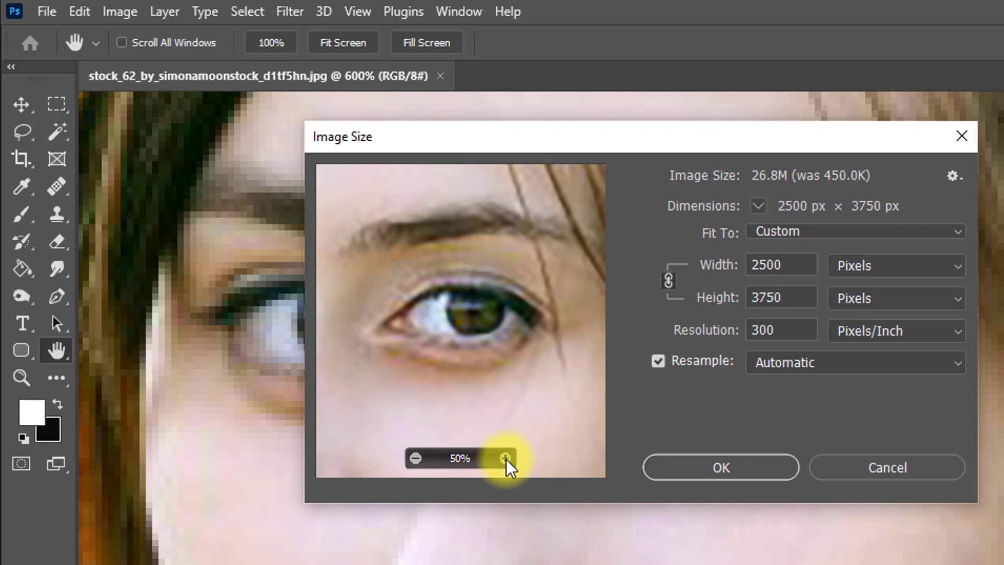
{"action": "left_click", "coordinate": [505, 458]}
{"action": "left_click", "coordinate": [506, 458]}
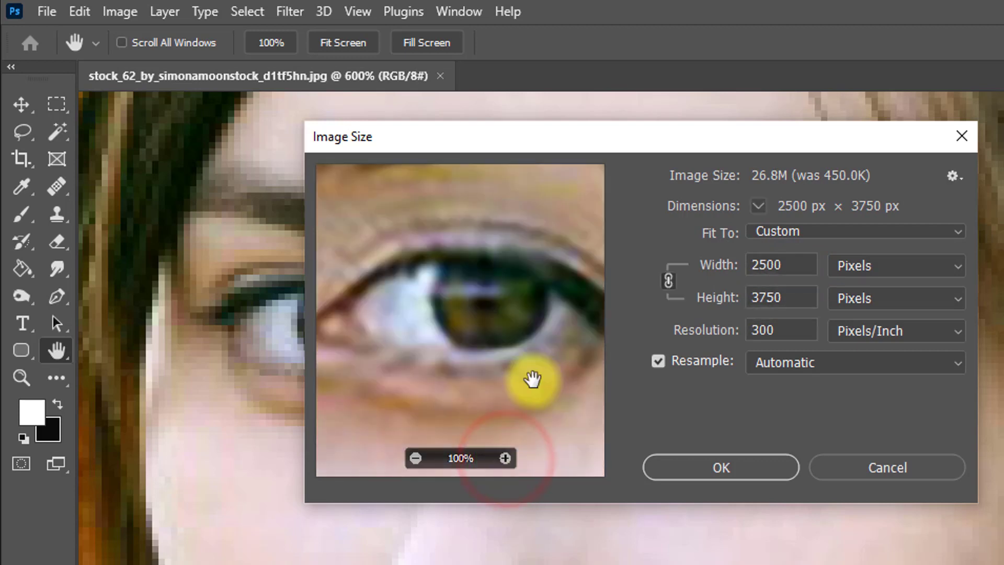
{"action": "left_click_drag", "start_coordinate": [532, 379], "coordinate": [496, 332]}
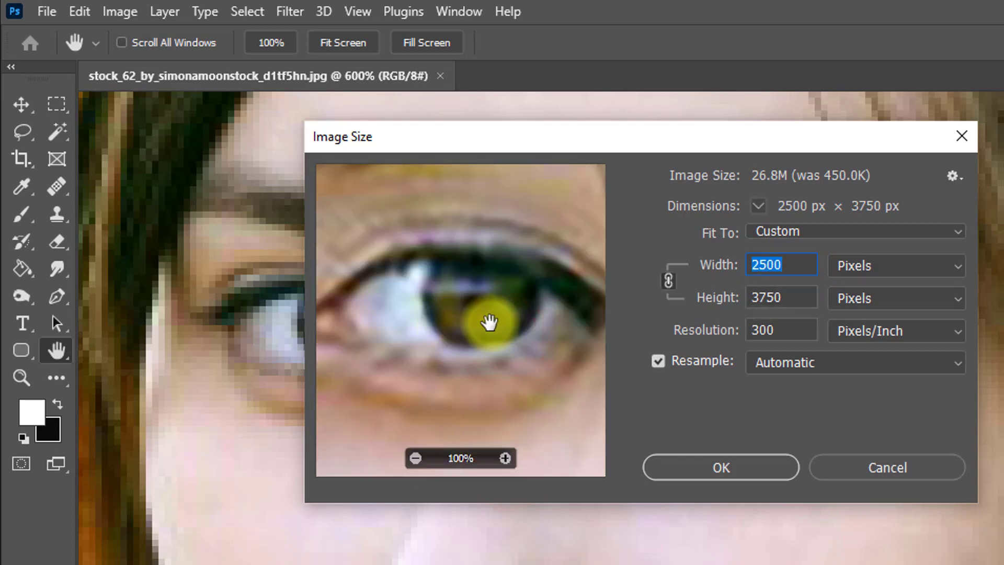
Try the Preserve Details (enlargement), Bicubic Smoother, Bicubic Sharper, Bicubic and Nearest Neighbor resampling methods, comparing the eye in the preview.
{"action": "left_click", "coordinate": [778, 365]}
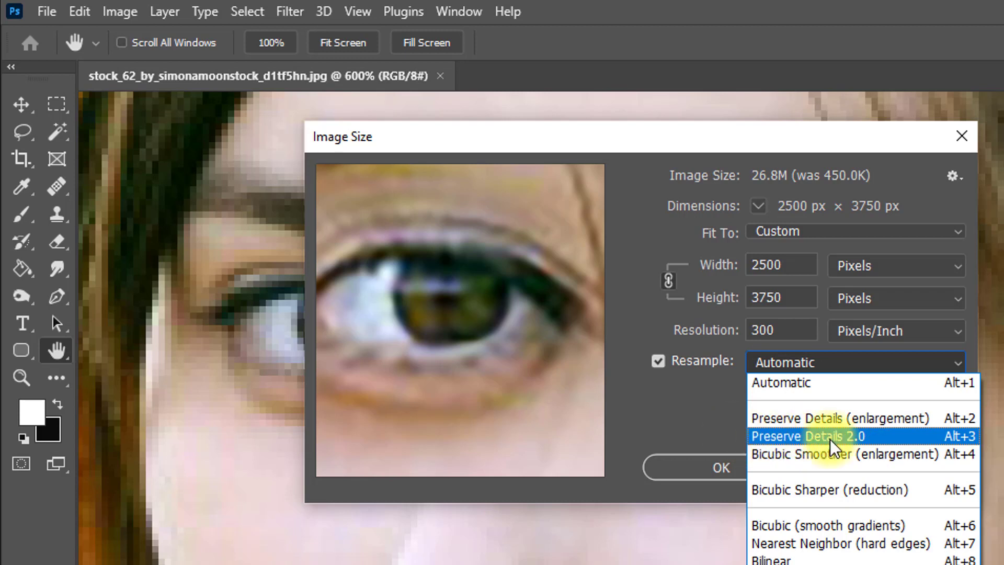
{"action": "left_click", "coordinate": [803, 418]}
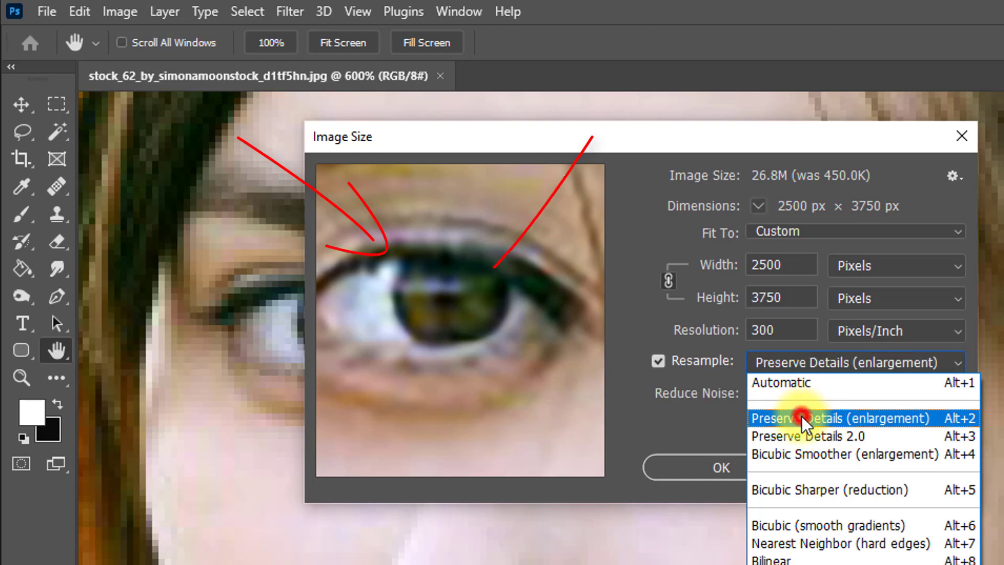
{"action": "left_click", "coordinate": [792, 363]}
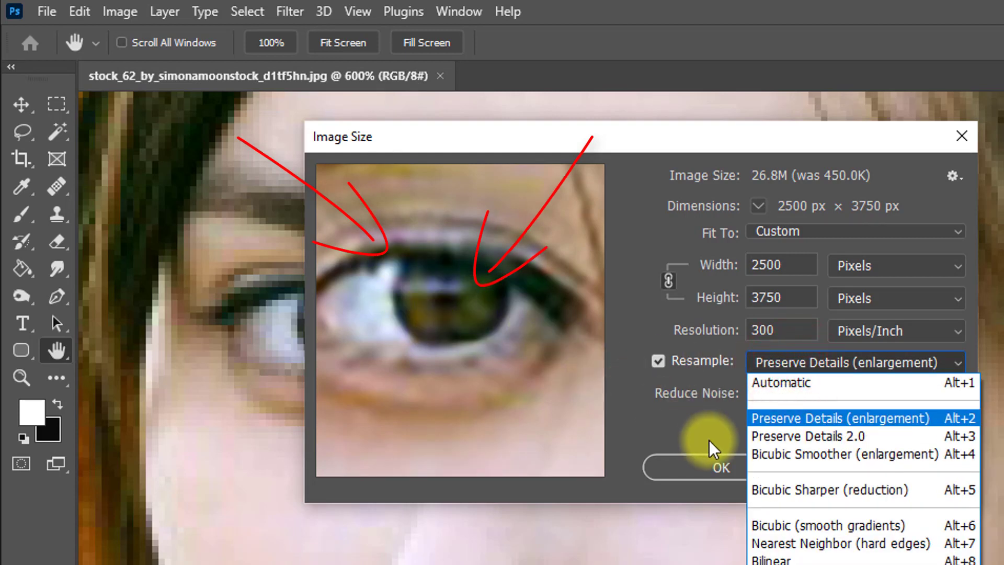
{"action": "left_click", "coordinate": [801, 455]}
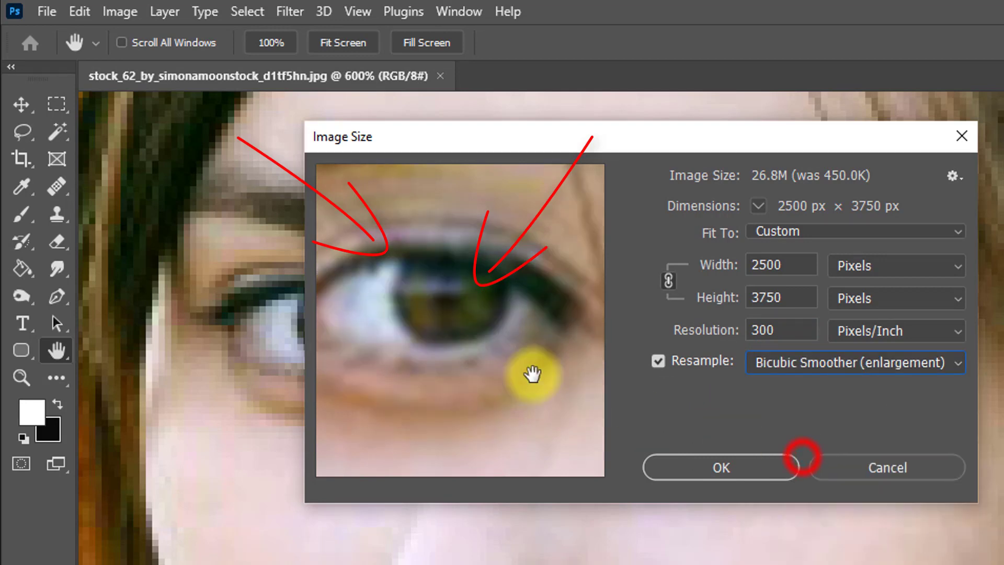
{"action": "left_click", "coordinate": [836, 363]}
{"action": "left_click", "coordinate": [775, 490]}
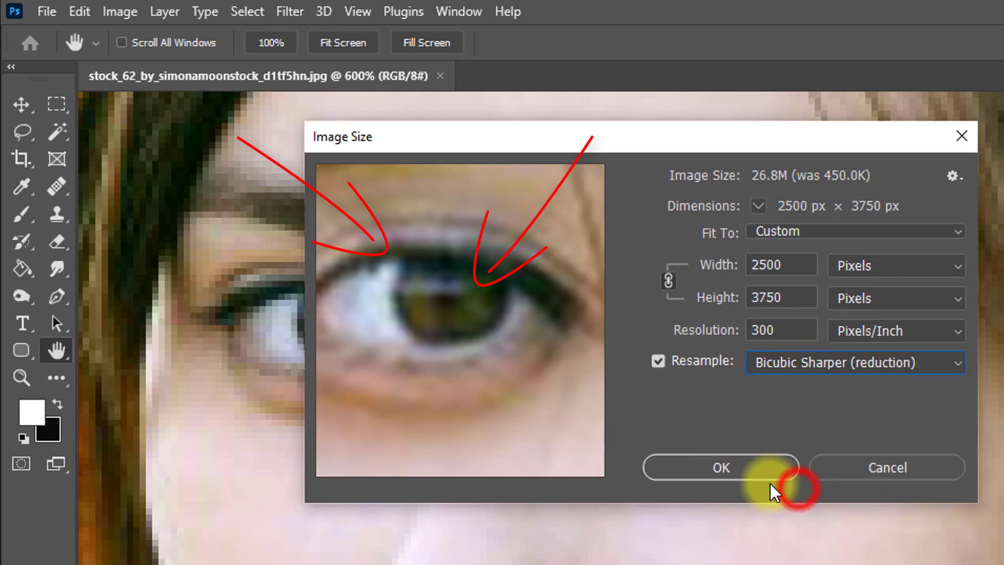
{"action": "left_click", "coordinate": [792, 367]}
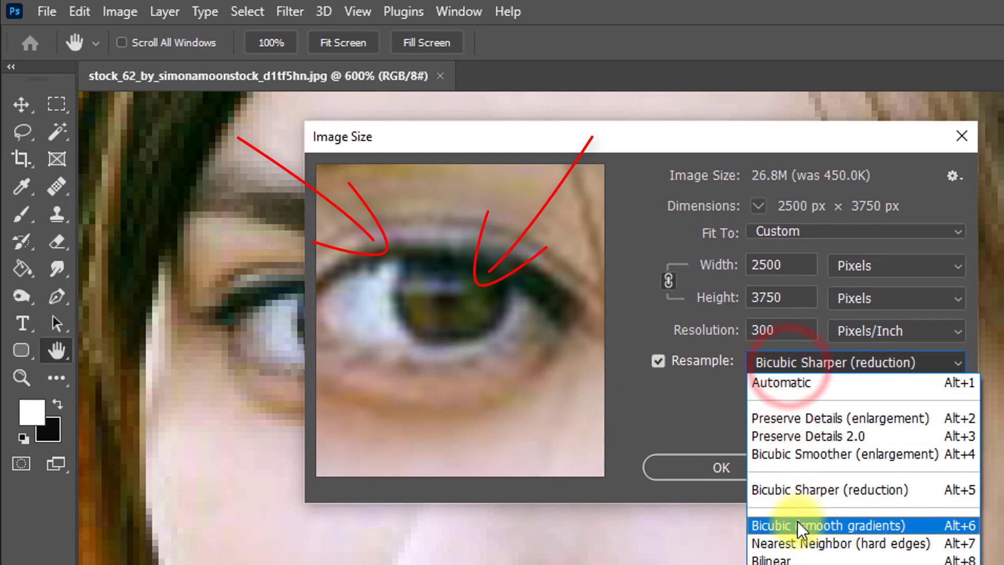
{"action": "left_click", "coordinate": [785, 527]}
{"action": "left_click", "coordinate": [774, 366]}
{"action": "left_click", "coordinate": [779, 541]}
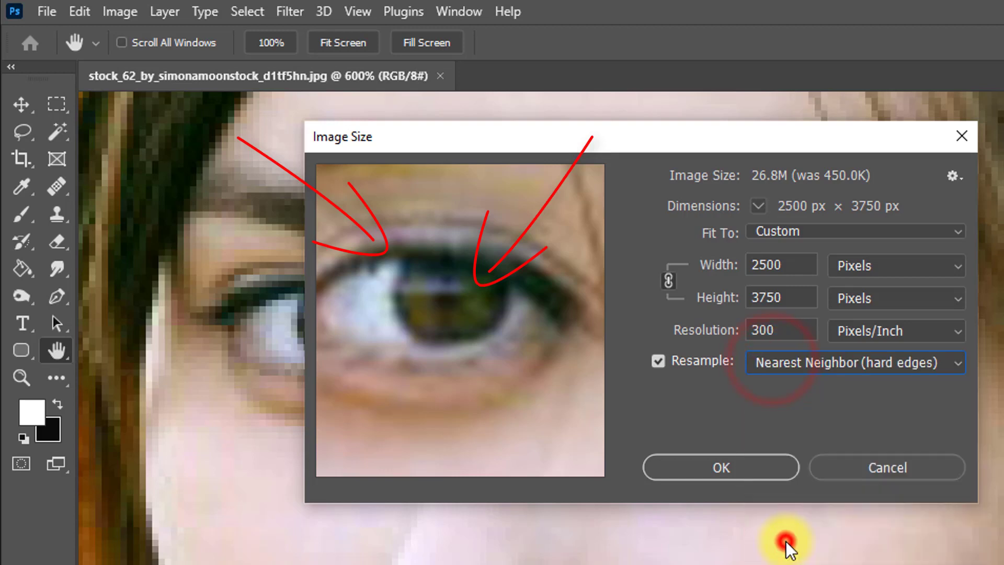
Set the resampling method to Preserve Details 2.0 with Reduce Noise at 15% and check the eye in the preview.
{"action": "left_click", "coordinate": [803, 362]}
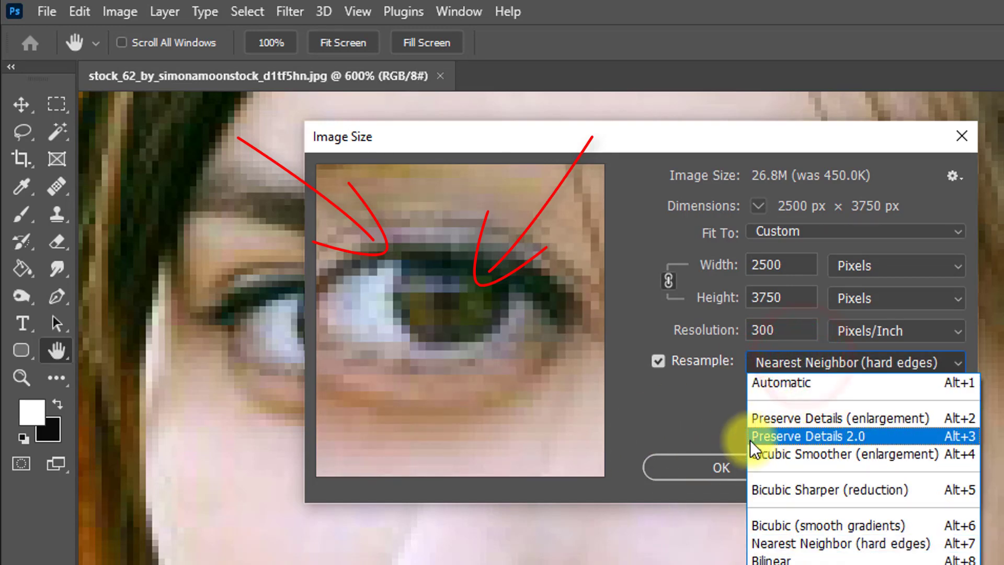
{"action": "left_click", "coordinate": [856, 438]}
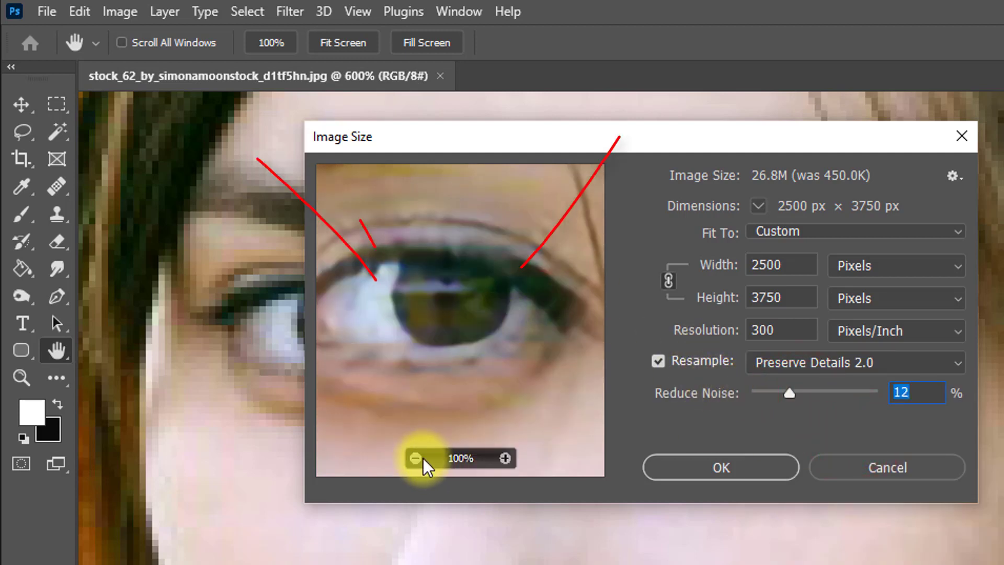
{"action": "left_click", "coordinate": [415, 458]}
{"action": "left_click", "coordinate": [448, 320]}
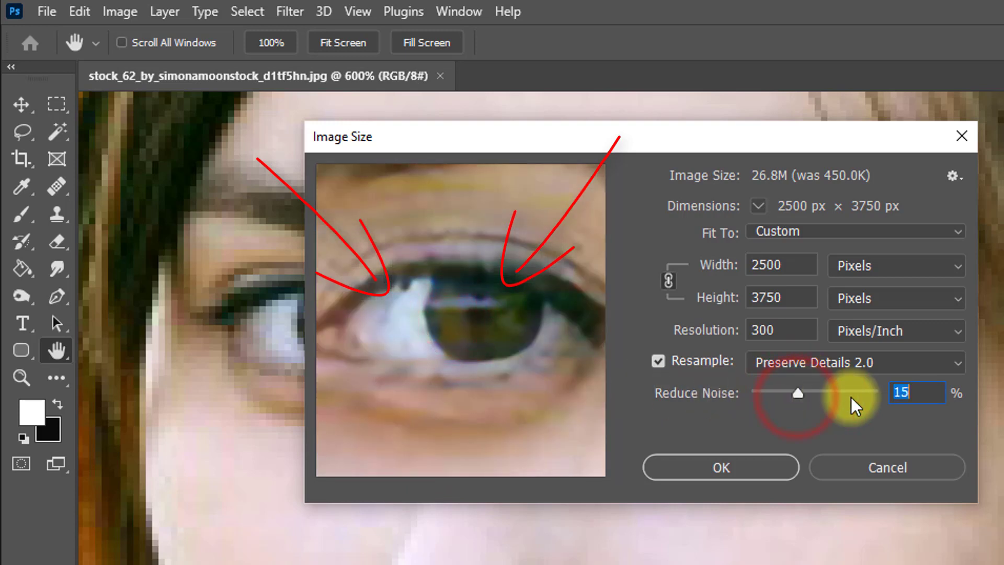
{"action": "left_click", "coordinate": [414, 458]}
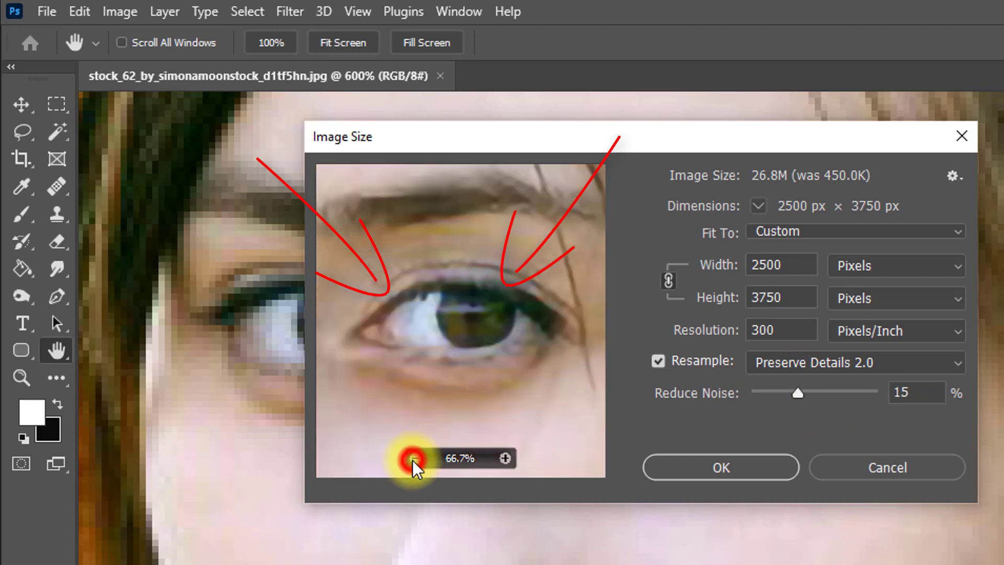
Compare the previewed eye again using the Automatic, Preserve Details (enlargement) and Bicubic Smoother (enlargement) resampling methods.
{"action": "left_click", "coordinate": [800, 364]}
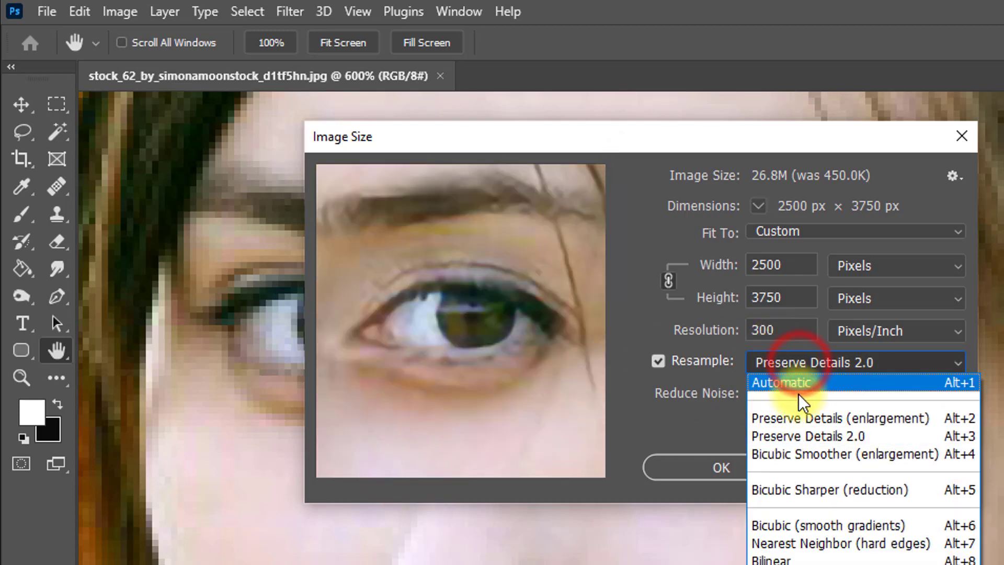
{"action": "left_click", "coordinate": [795, 385]}
{"action": "mouse_move", "coordinate": [541, 331]}
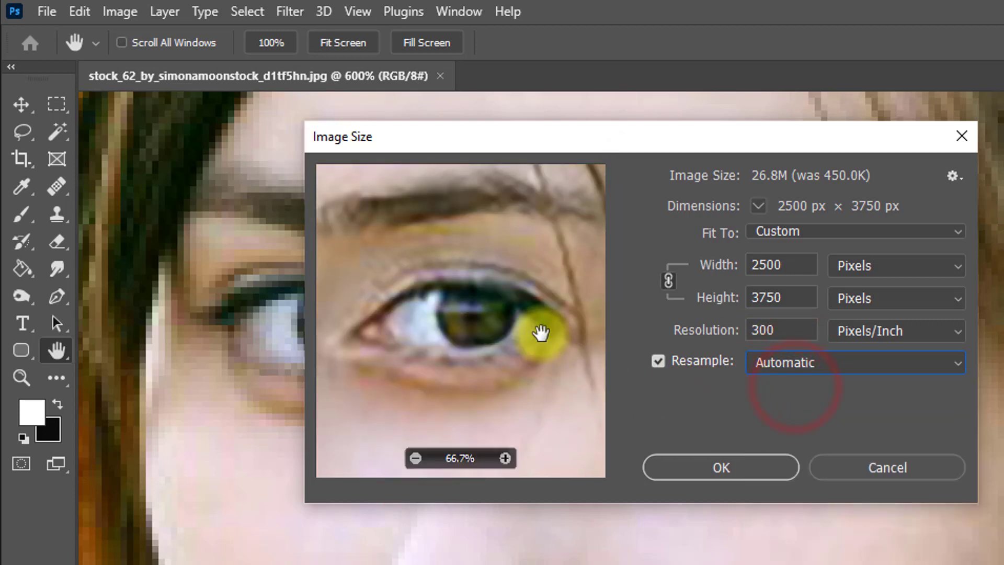
{"action": "left_click", "coordinate": [505, 460]}
{"action": "left_click", "coordinate": [779, 362]}
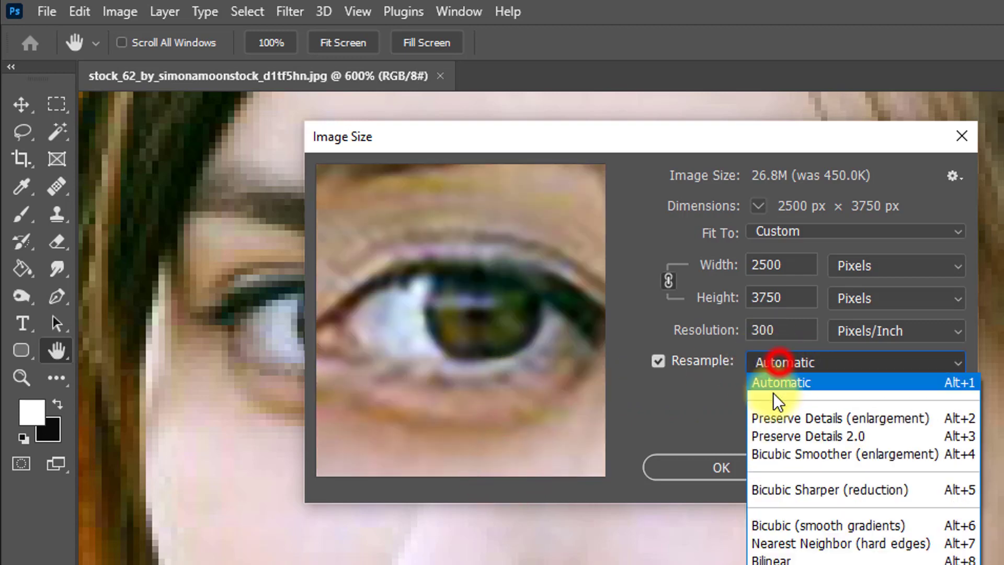
{"action": "left_click", "coordinate": [770, 420]}
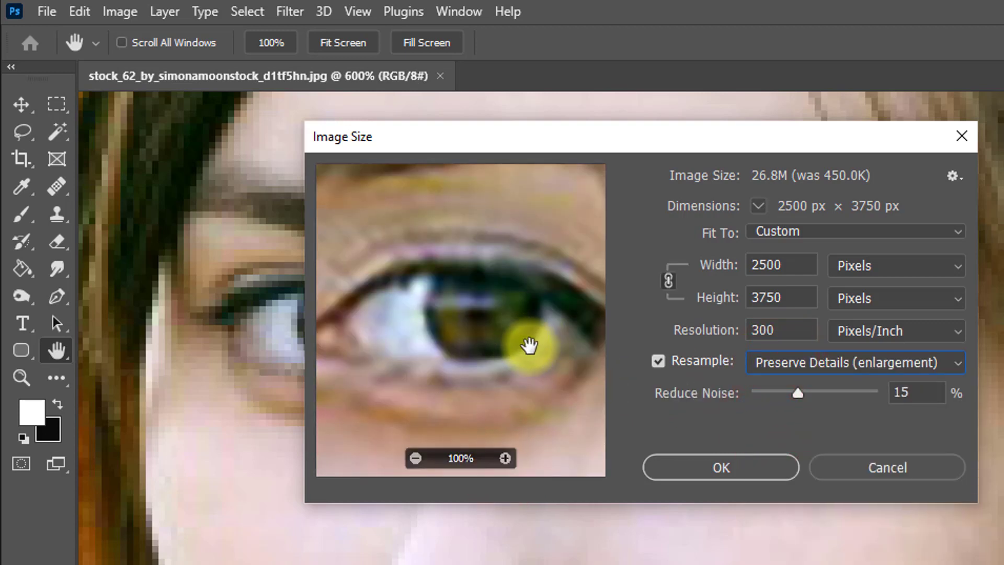
{"action": "left_click", "coordinate": [784, 367]}
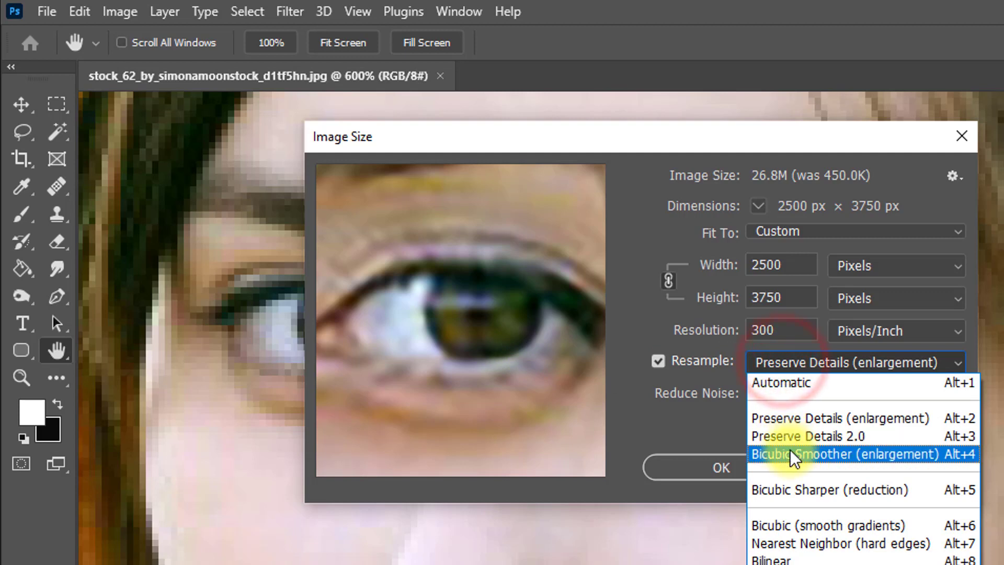
{"action": "left_click", "coordinate": [789, 455]}
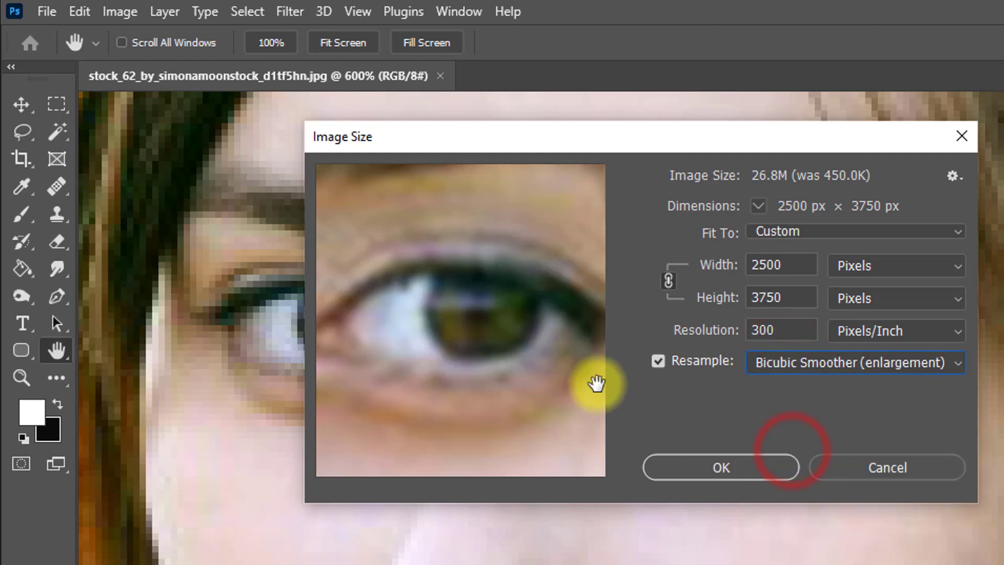
Return the resampling method to Preserve Details 2.0, check both eyes in the preview, and apply the new image size.
{"action": "left_click", "coordinate": [786, 368]}
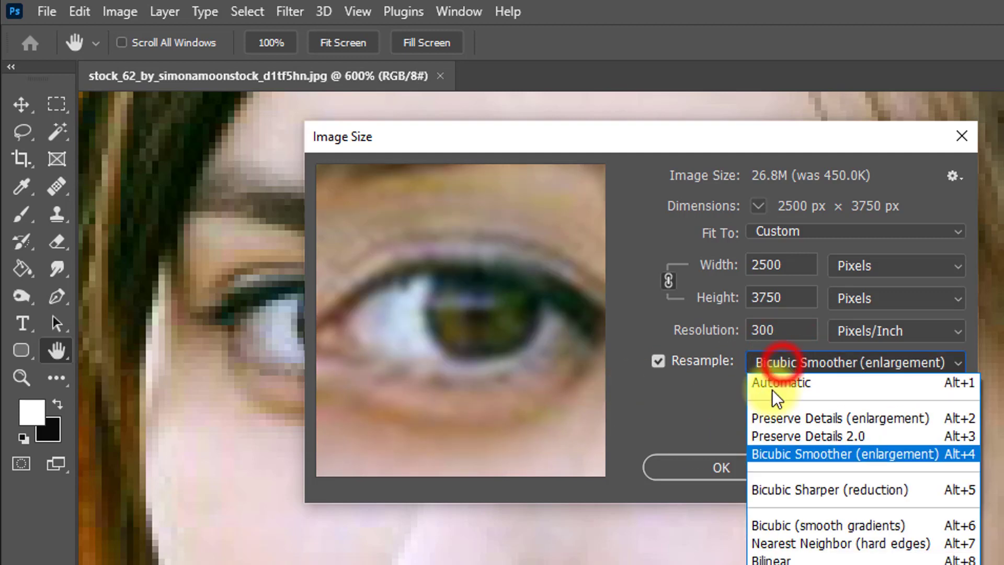
{"action": "left_click", "coordinate": [782, 437]}
{"action": "mouse_move", "coordinate": [477, 294]}
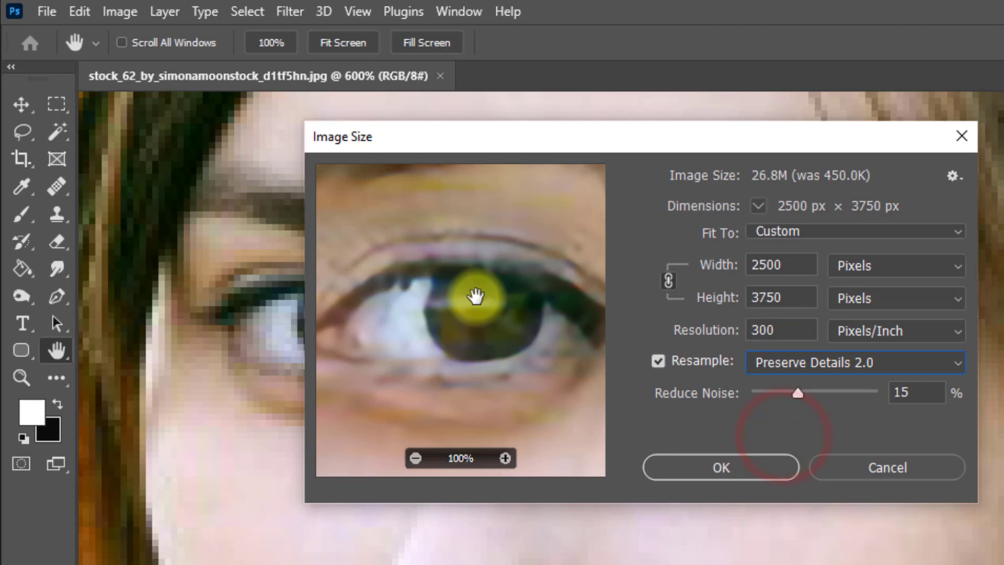
{"action": "left_click", "coordinate": [415, 459]}
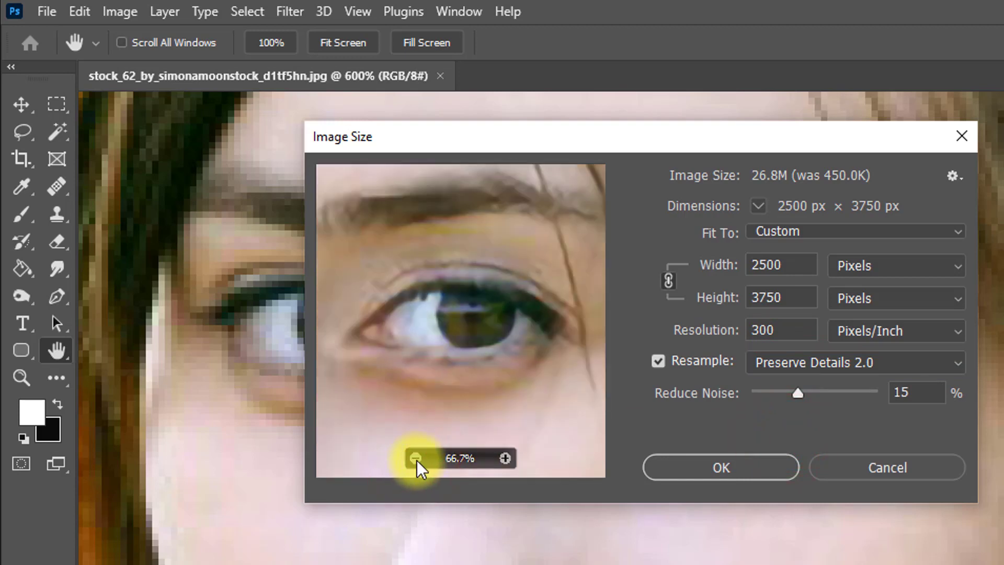
{"action": "left_click_drag", "start_coordinate": [421, 334], "coordinate": [547, 314]}
{"action": "left_click_drag", "start_coordinate": [380, 333], "coordinate": [498, 328]}
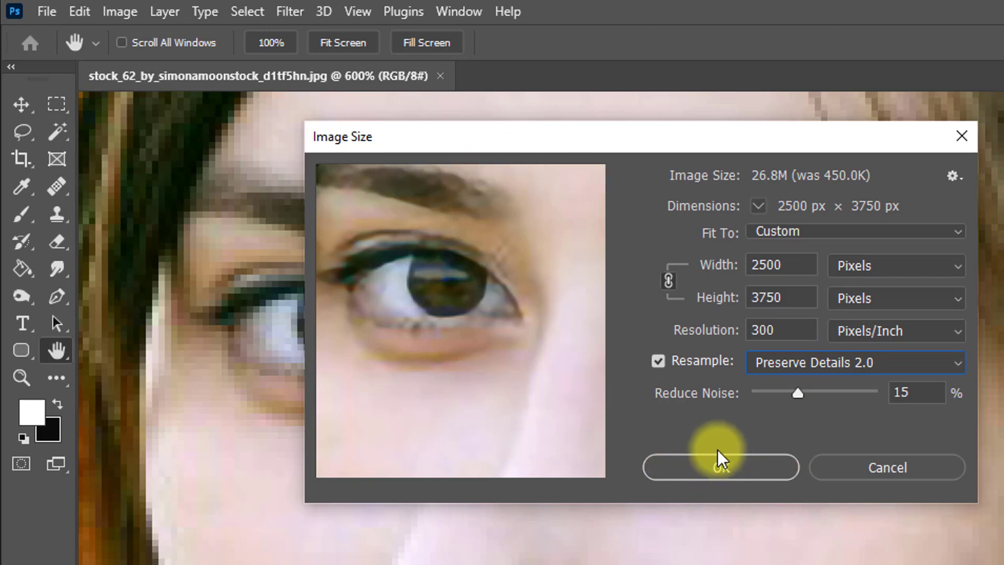
{"action": "left_click", "coordinate": [923, 389]}
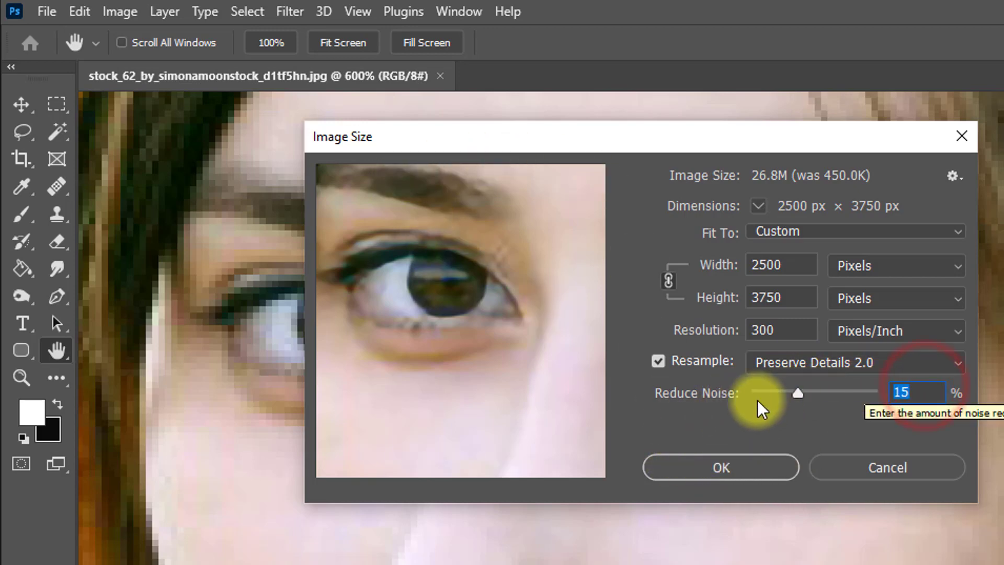
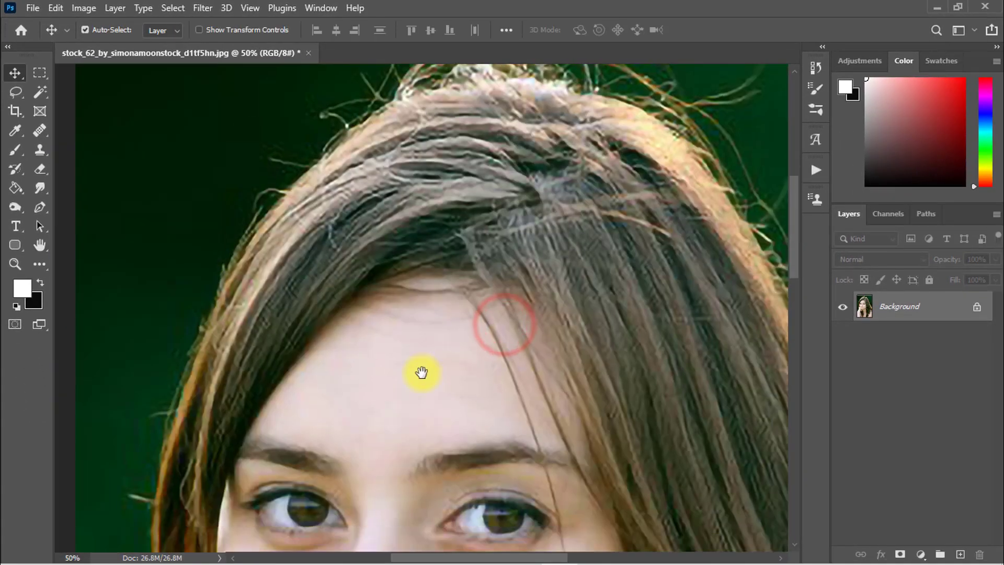
Examine the eyes of the enlarged portrait up close, then return to a 50% view of the face.
{"action": "left_click", "coordinate": [422, 349]}
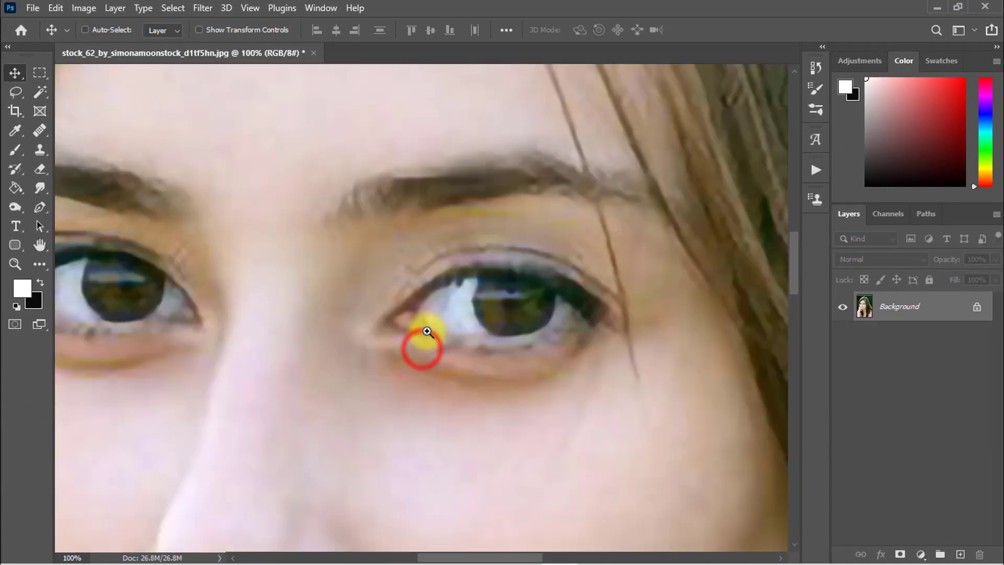
{"action": "left_click", "coordinate": [417, 329]}
{"action": "left_click", "coordinate": [400, 278]}
{"action": "left_click", "coordinate": [407, 279], "text": "alt"}
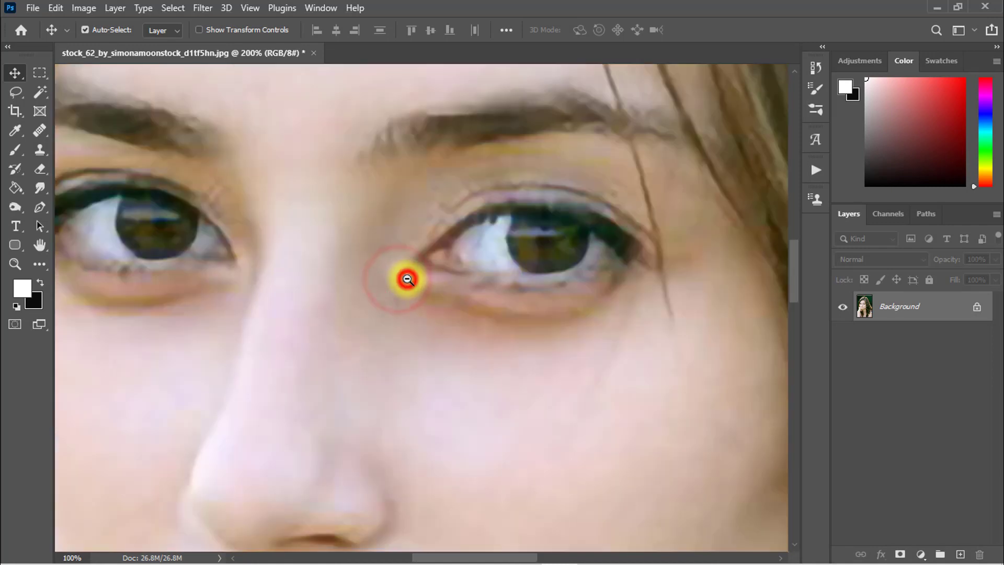
{"action": "left_click", "coordinate": [407, 279], "text": "alt"}
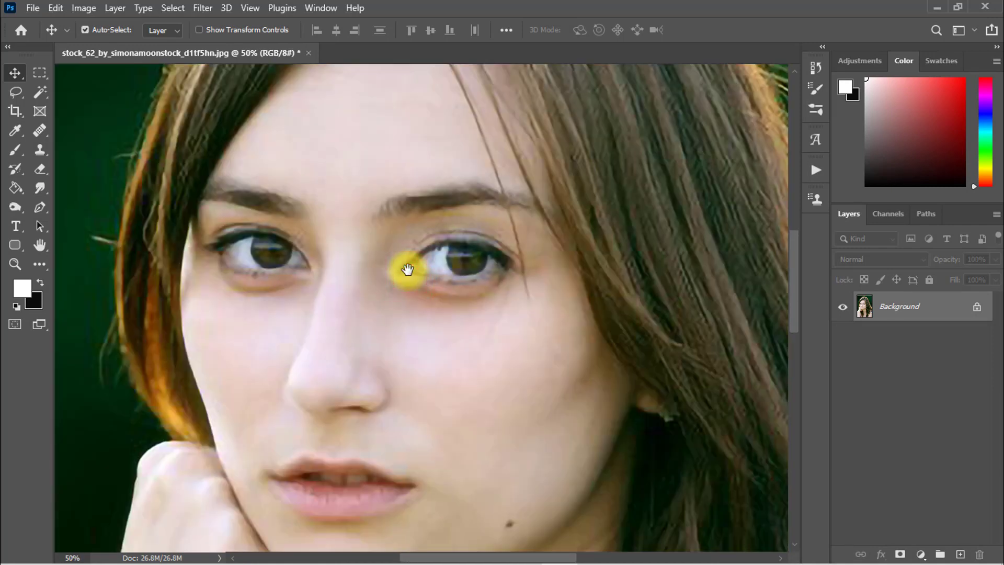
Duplicate the Background layer, keeping the suggested name Background copy.
{"action": "right_click", "coordinate": [901, 309]}
{"action": "left_click", "coordinate": [904, 314]}
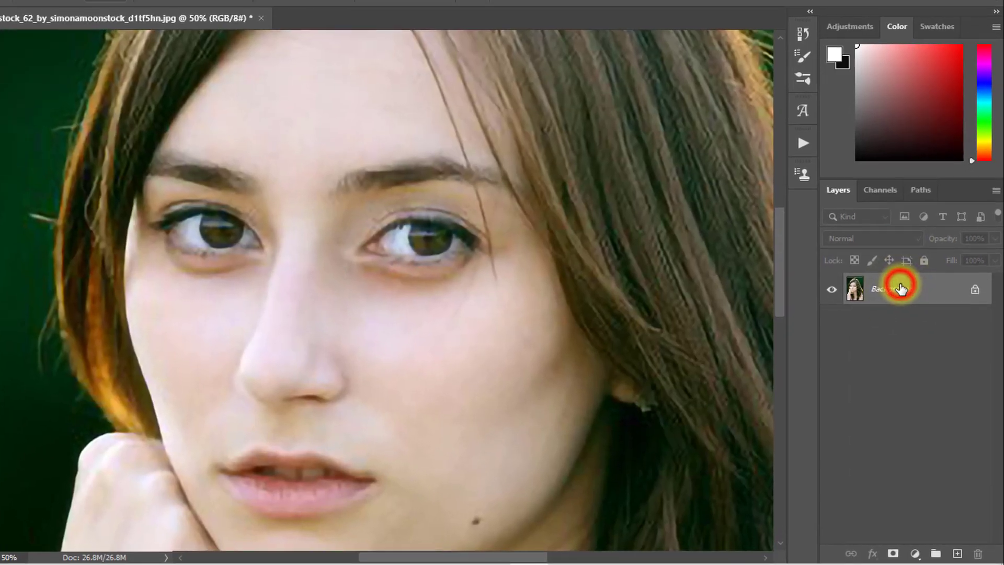
{"action": "right_click", "coordinate": [858, 174]}
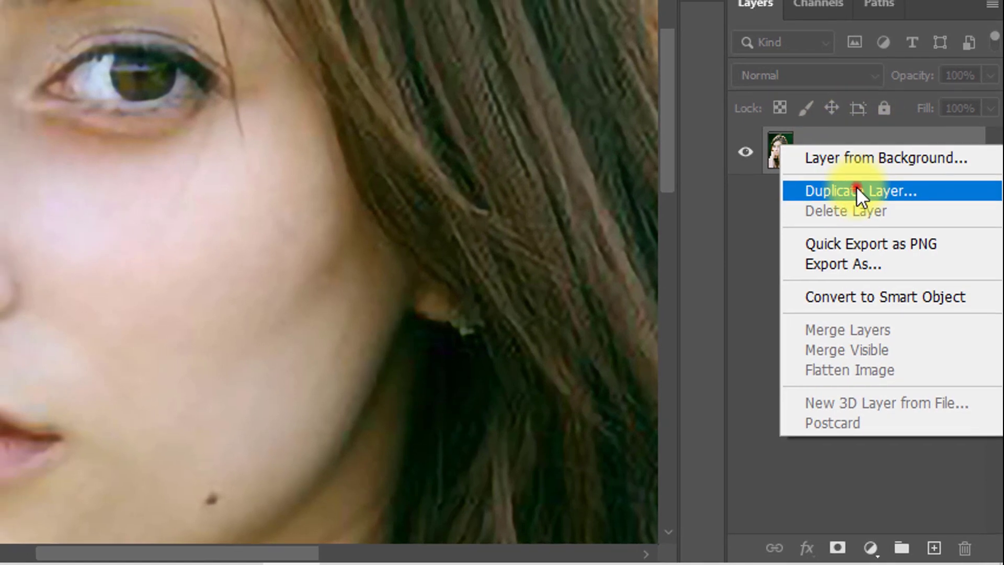
{"action": "left_click", "coordinate": [855, 187]}
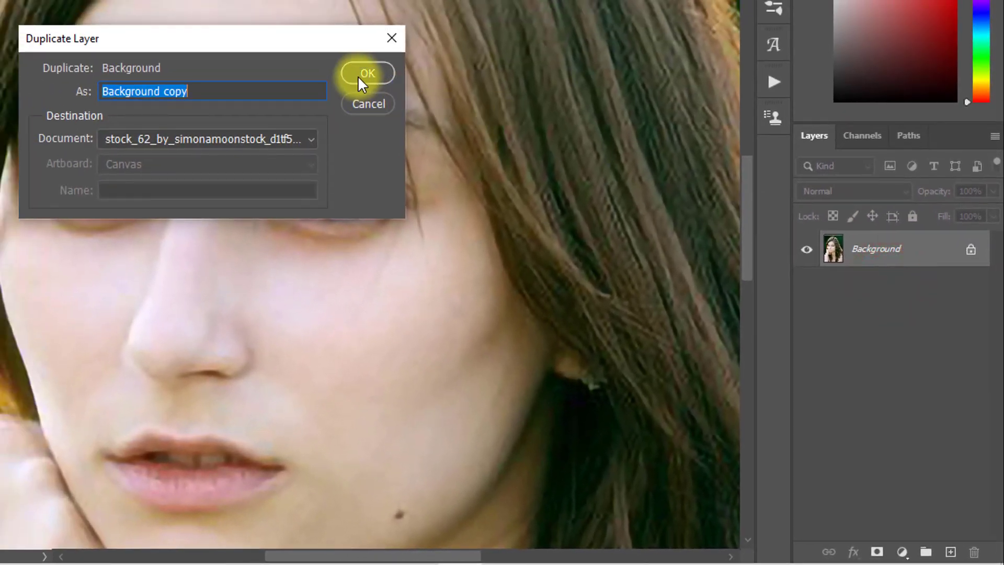
{"action": "left_click", "coordinate": [362, 73]}
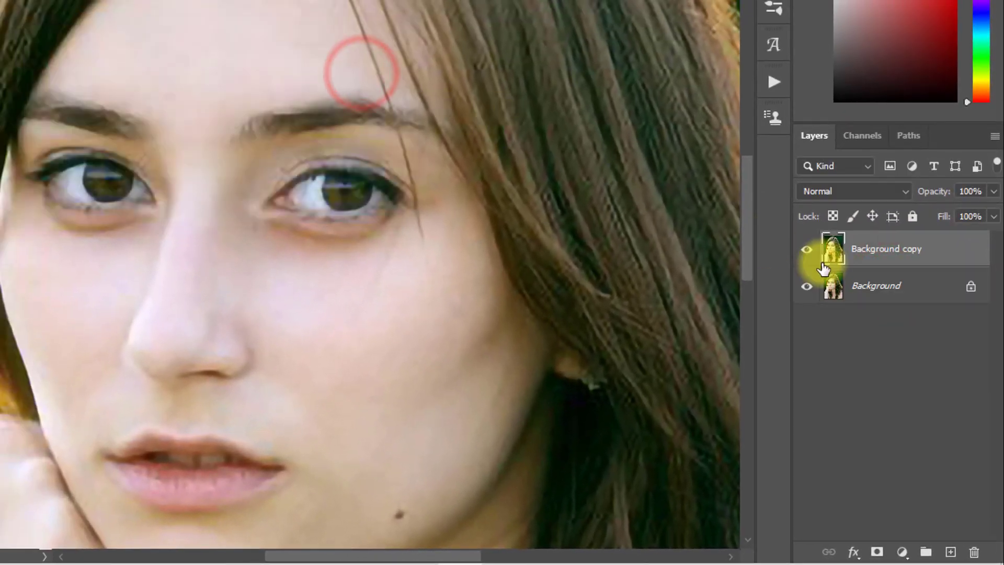
Duplicate the Background copy layer, naming the upper copy "details image" and the lower one "Smooth skin".
{"action": "right_click", "coordinate": [880, 249]}
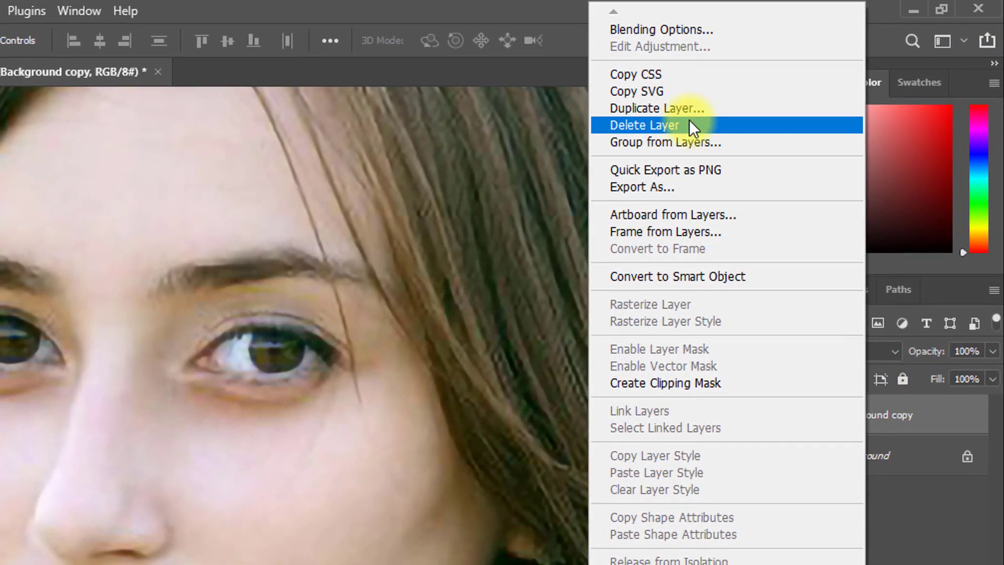
{"action": "left_click", "coordinate": [708, 104]}
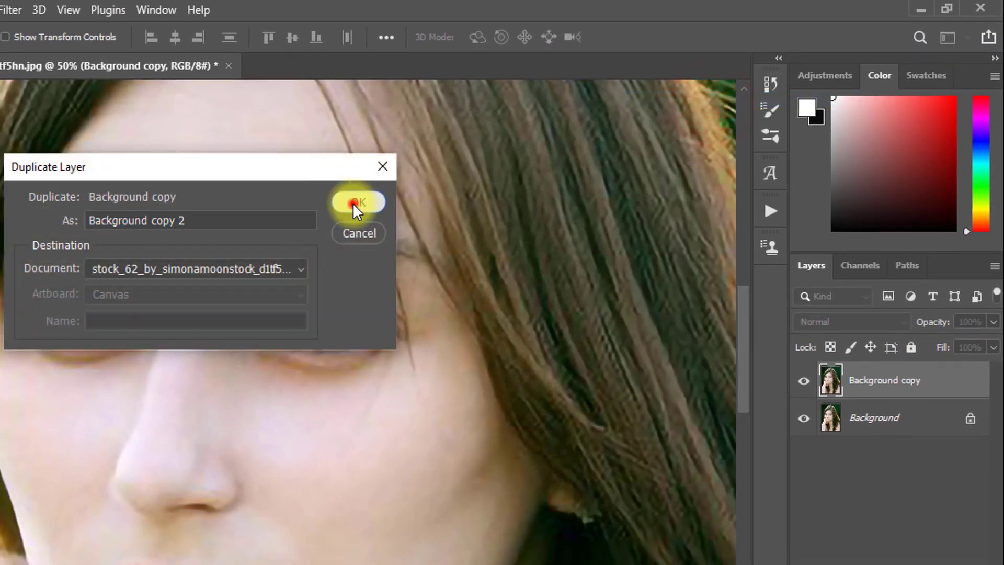
{"action": "left_click", "coordinate": [358, 210]}
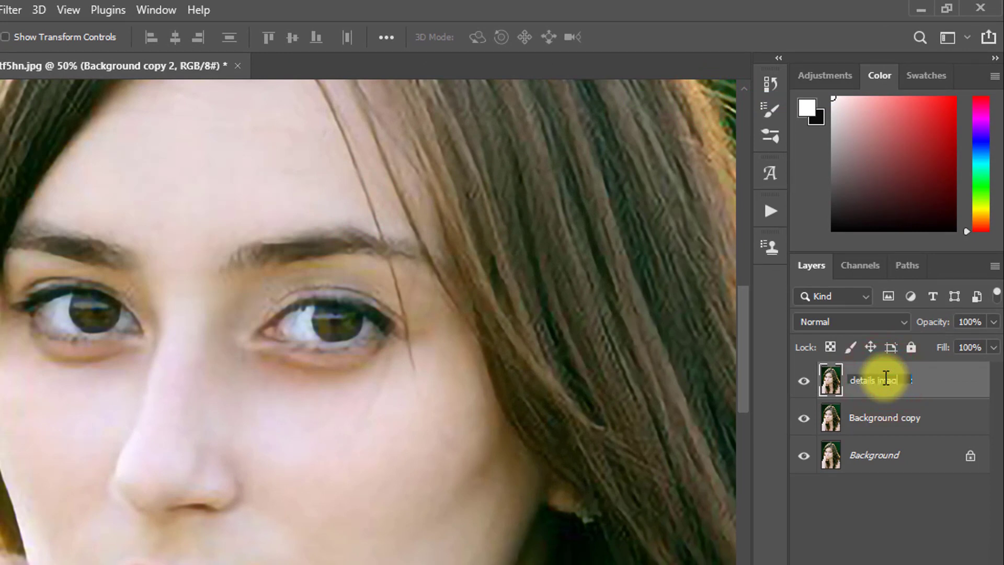
{"action": "left_click", "coordinate": [879, 430]}
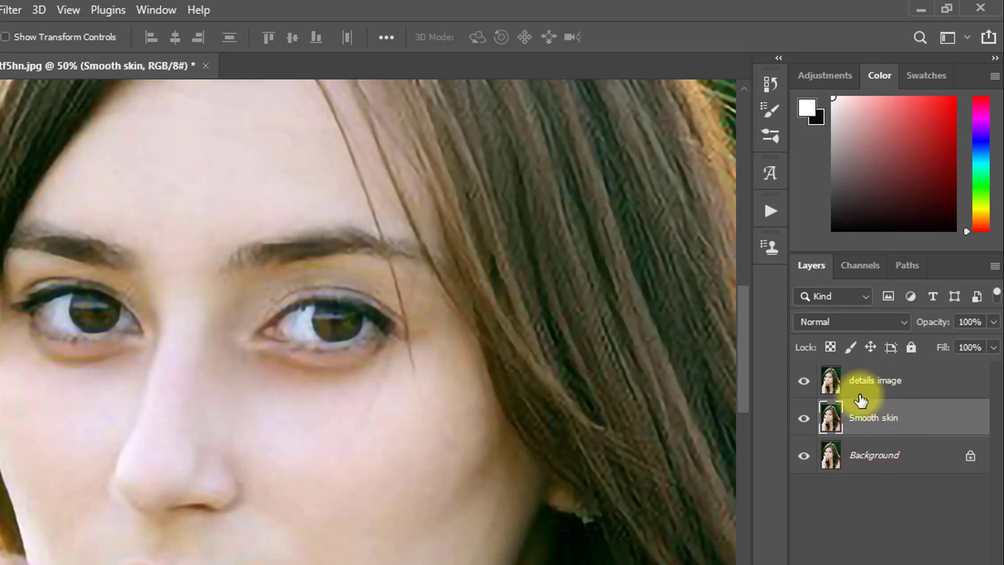
Hide the details image layer and apply a Gaussian Blur with a 12.0-pixel radius to the Smooth skin layer.
{"action": "left_click", "coordinate": [803, 382]}
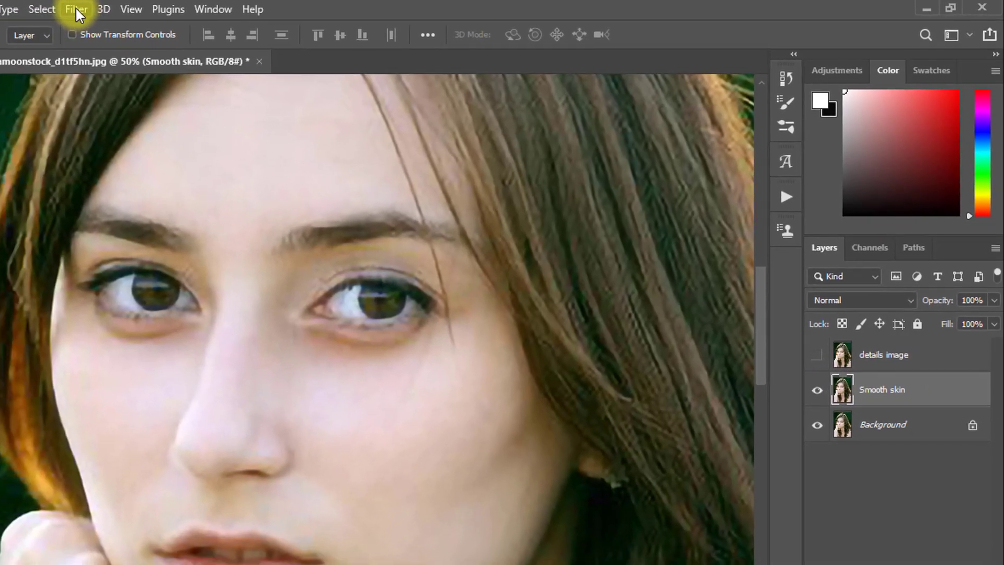
{"action": "left_click", "coordinate": [10, 10]}
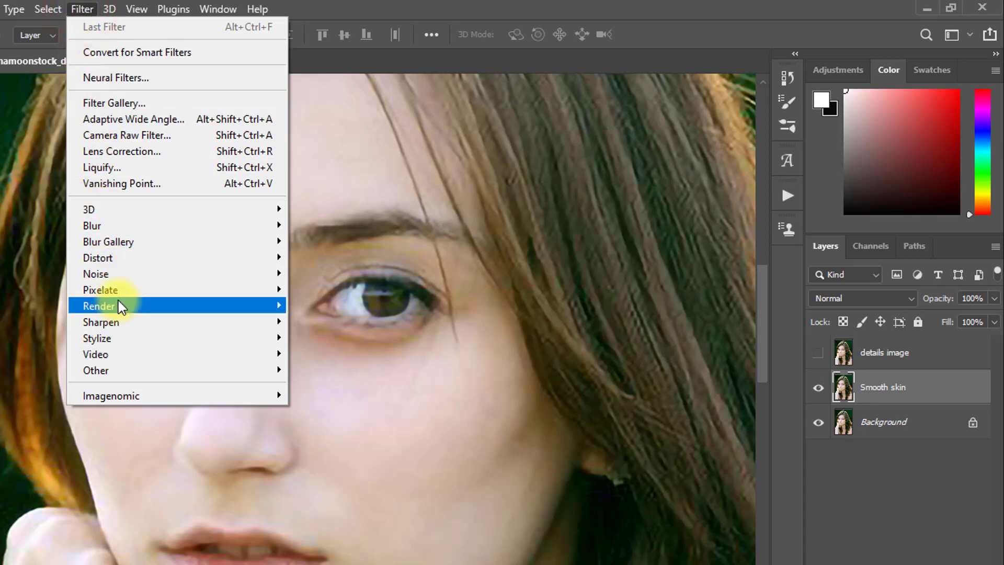
{"action": "left_click", "coordinate": [113, 230]}
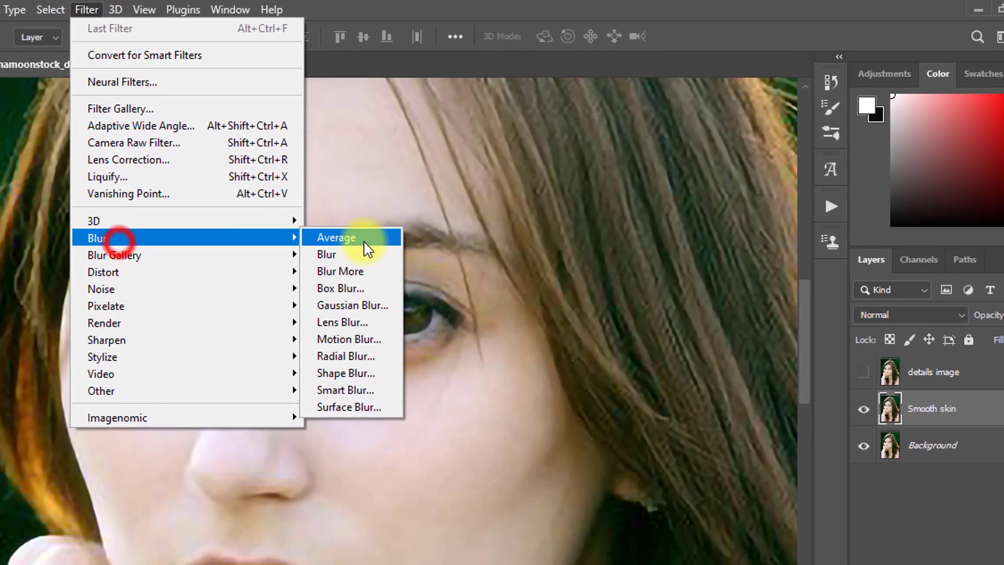
{"action": "left_click", "coordinate": [352, 313]}
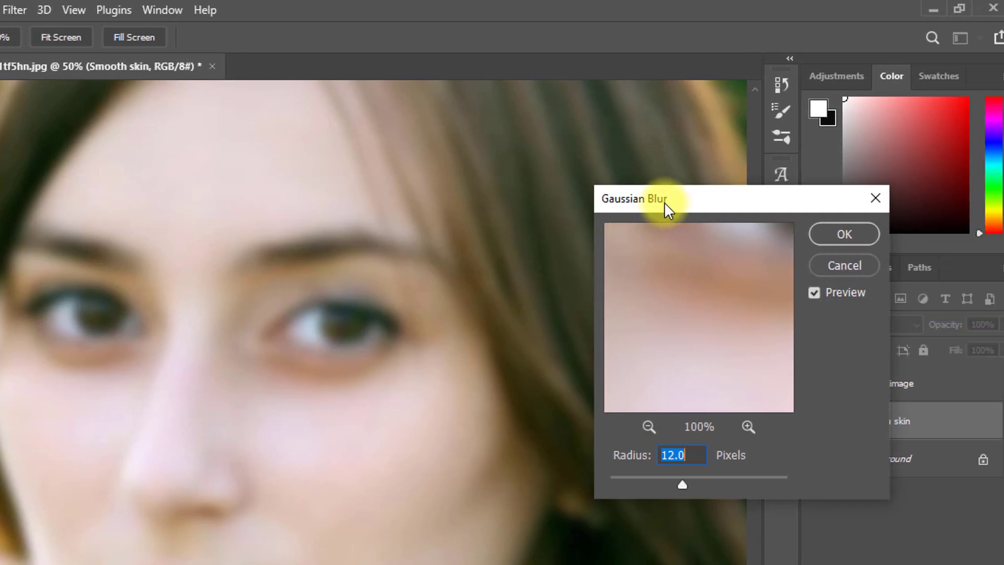
{"action": "left_click_drag", "start_coordinate": [727, 200], "coordinate": [661, 174]}
{"action": "left_click", "coordinate": [611, 430]}
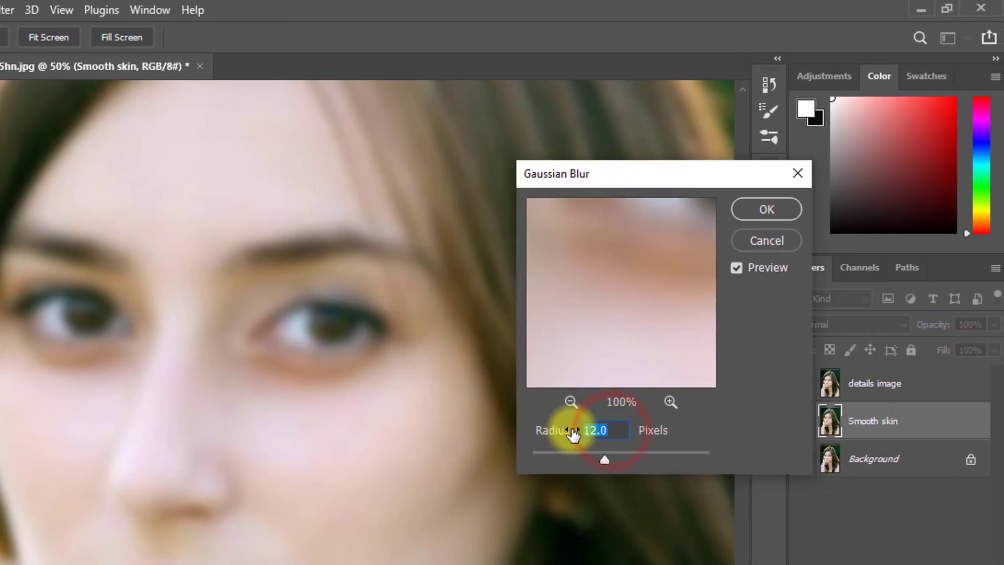
{"action": "left_click", "coordinate": [766, 209]}
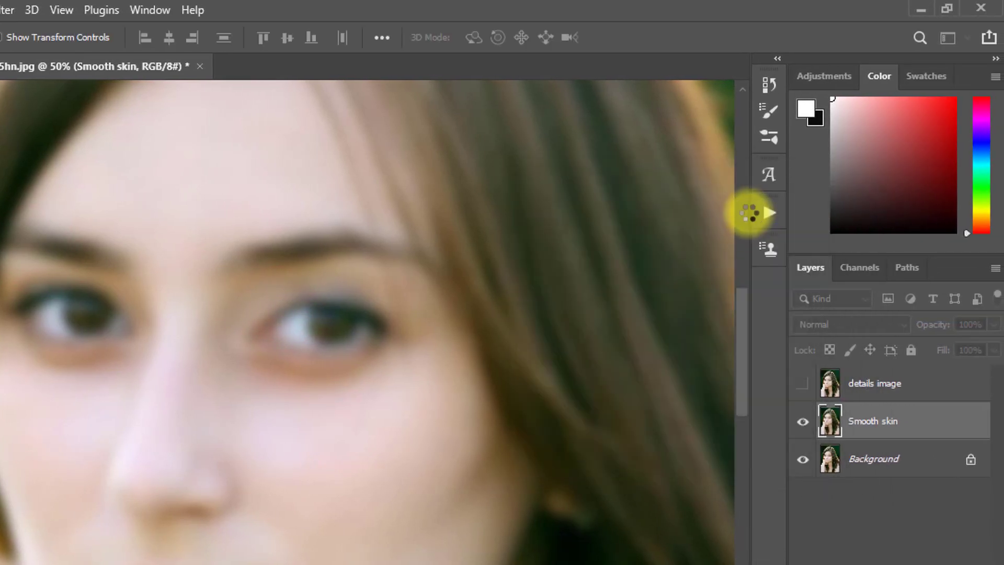
Show the details image layer again and desaturate it.
{"action": "left_click", "coordinate": [804, 387]}
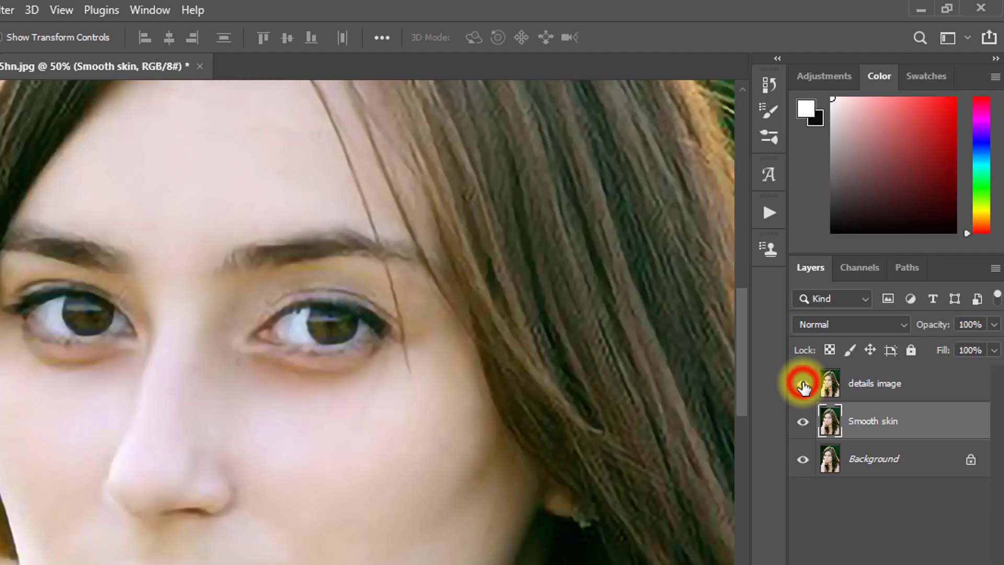
{"action": "left_click", "coordinate": [879, 385]}
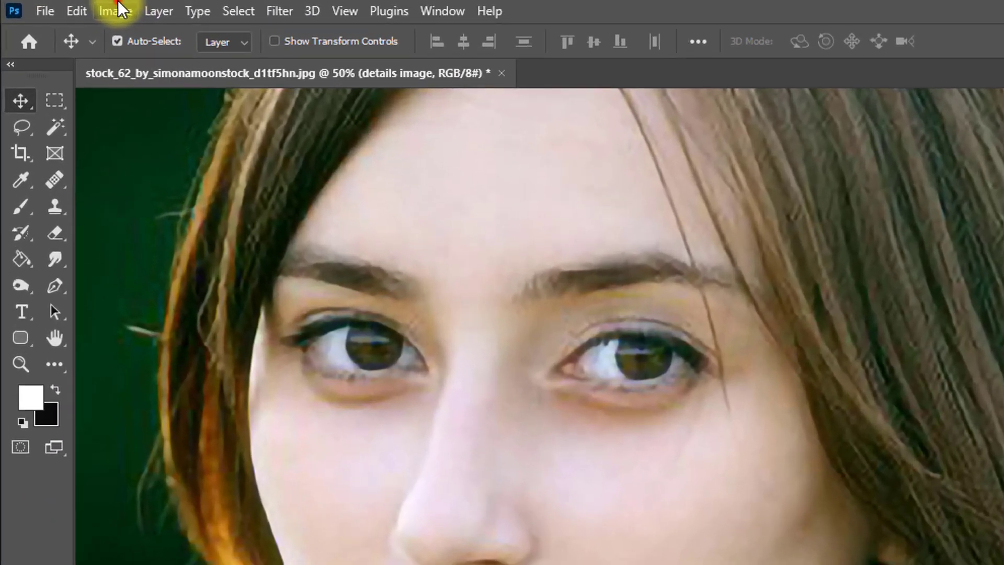
{"action": "left_click", "coordinate": [67, 8]}
{"action": "mouse_move", "coordinate": [134, 49]}
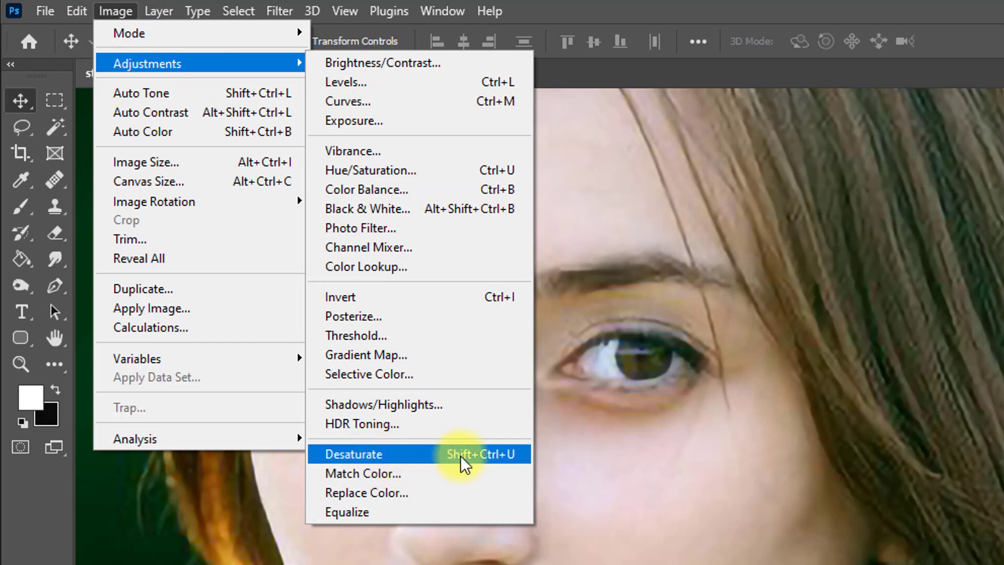
{"action": "left_click", "coordinate": [505, 461]}
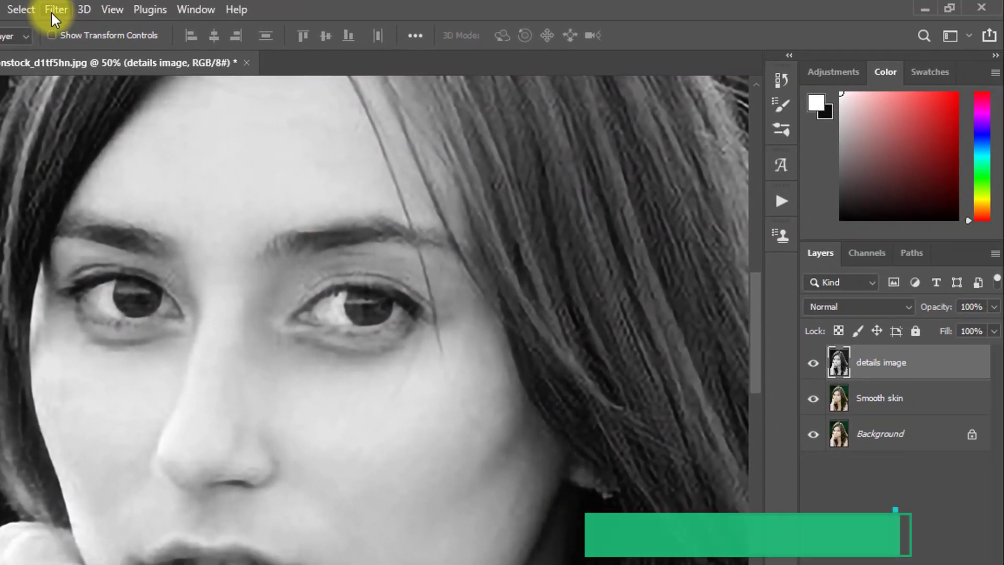
Apply a High Pass filter with a 5-pixel radius to the details image layer and set its blend mode to Overlay.
{"action": "left_click", "coordinate": [168, 10]}
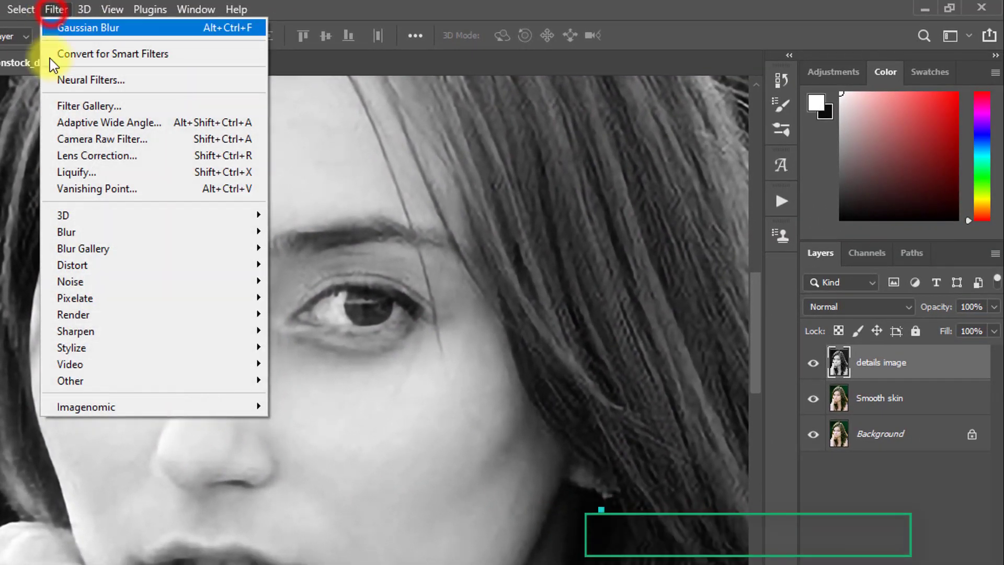
{"action": "mouse_move", "coordinate": [126, 384]}
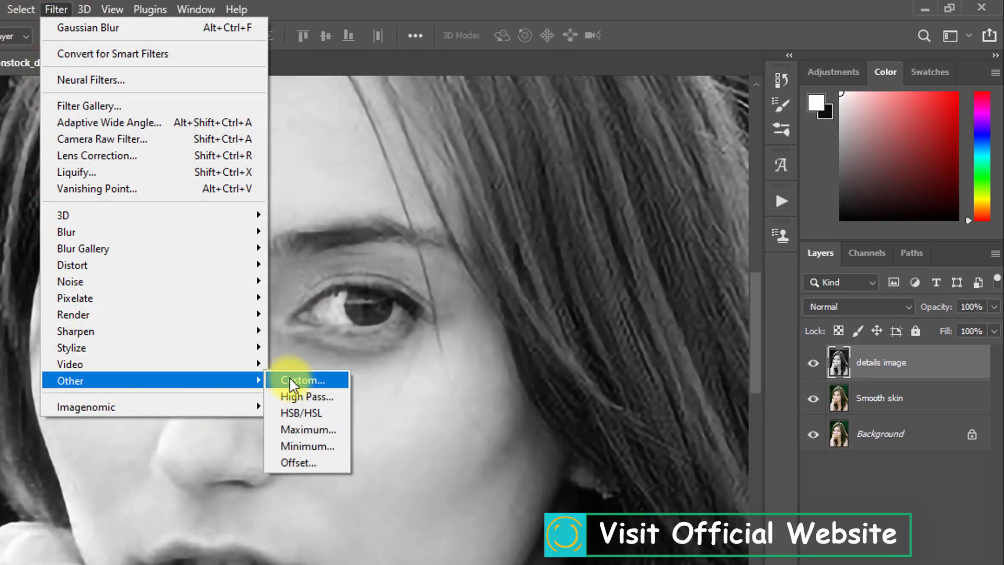
{"action": "left_click", "coordinate": [317, 398]}
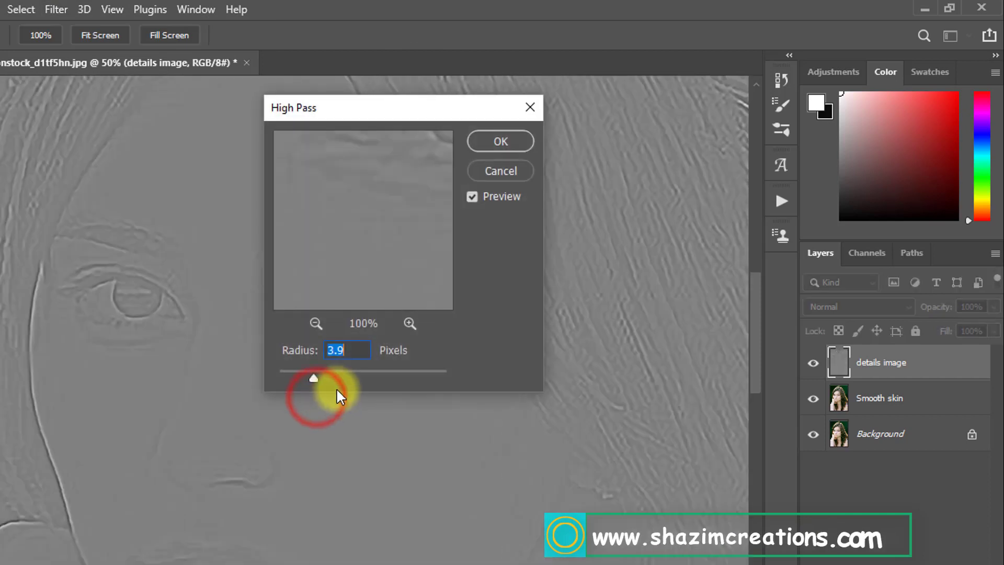
{"action": "type", "text": "5"}
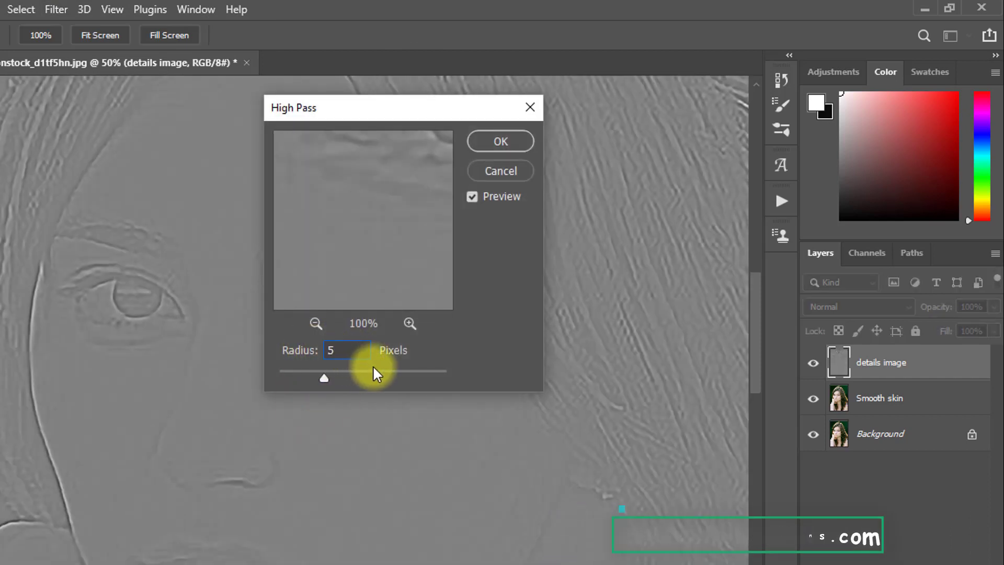
{"action": "left_click", "coordinate": [486, 139]}
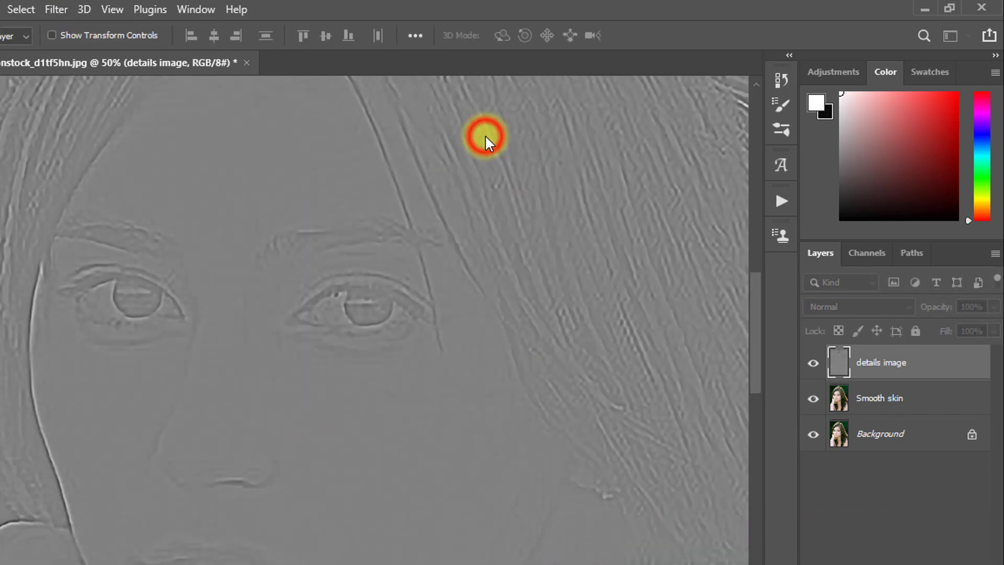
{"action": "left_click", "coordinate": [840, 307]}
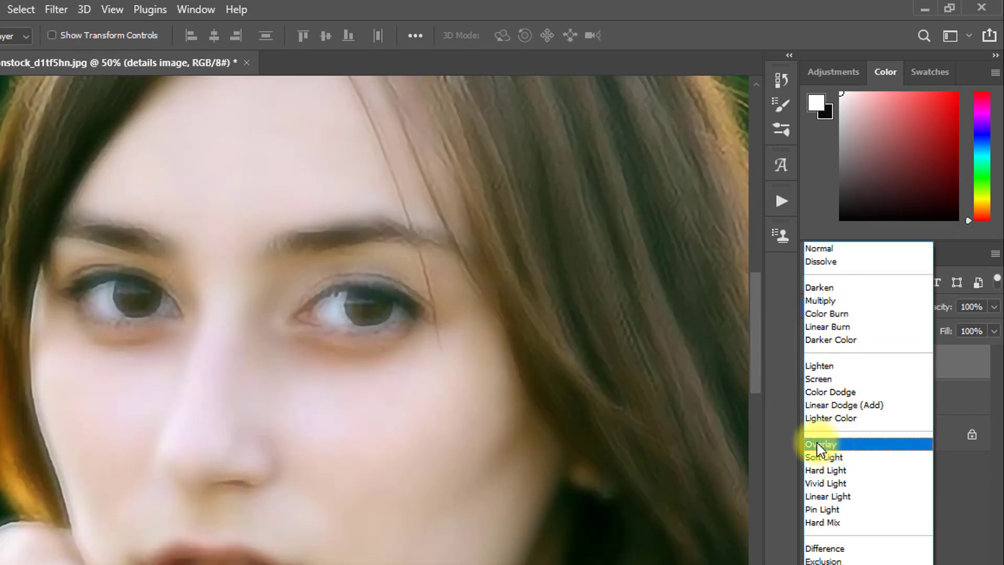
{"action": "left_click", "coordinate": [825, 448]}
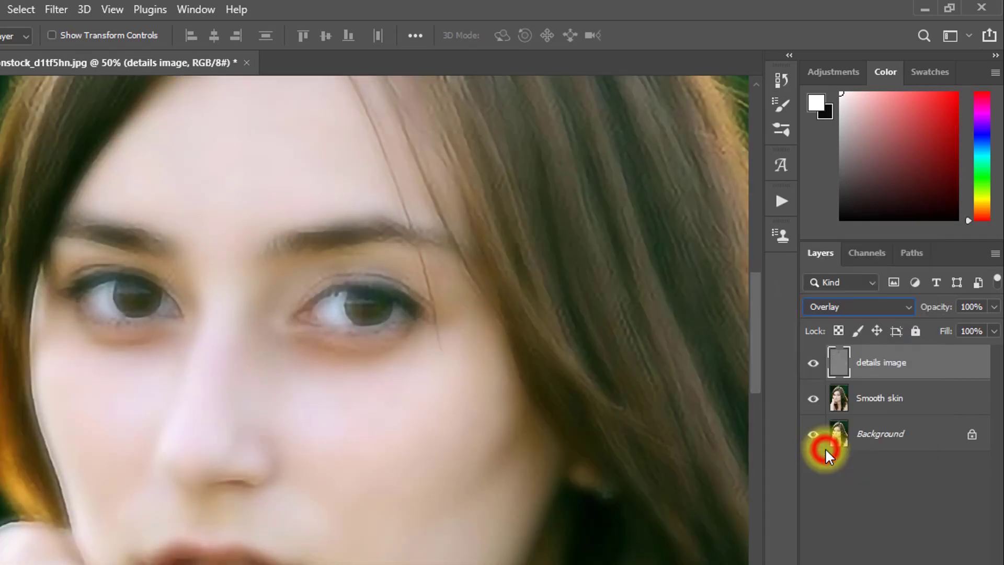
Group the details image and Smooth skin layers, and add a black mask that hides the whole group.
{"action": "left_click", "coordinate": [872, 361], "text": "ctrl"}
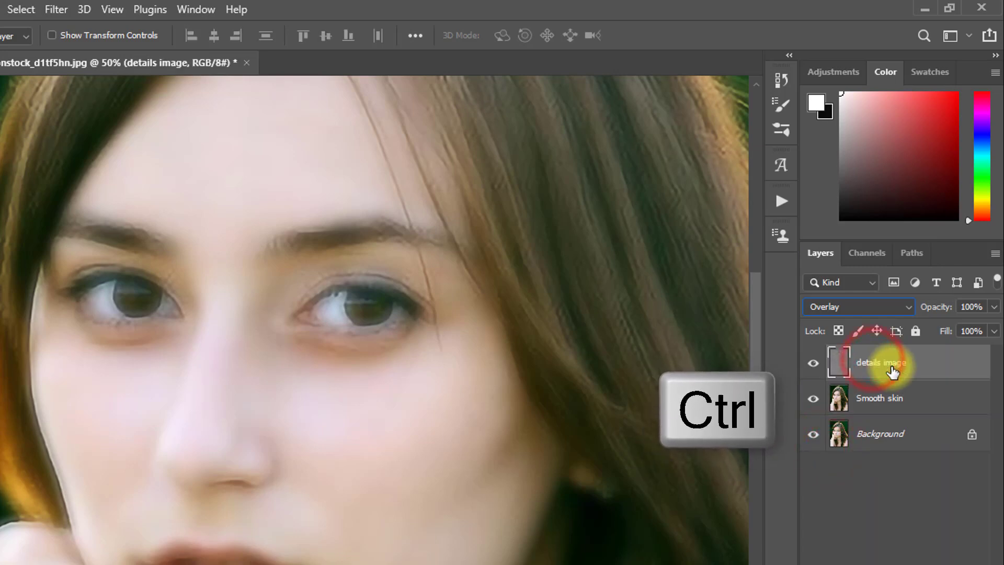
{"action": "left_click", "coordinate": [889, 399], "text": "ctrl"}
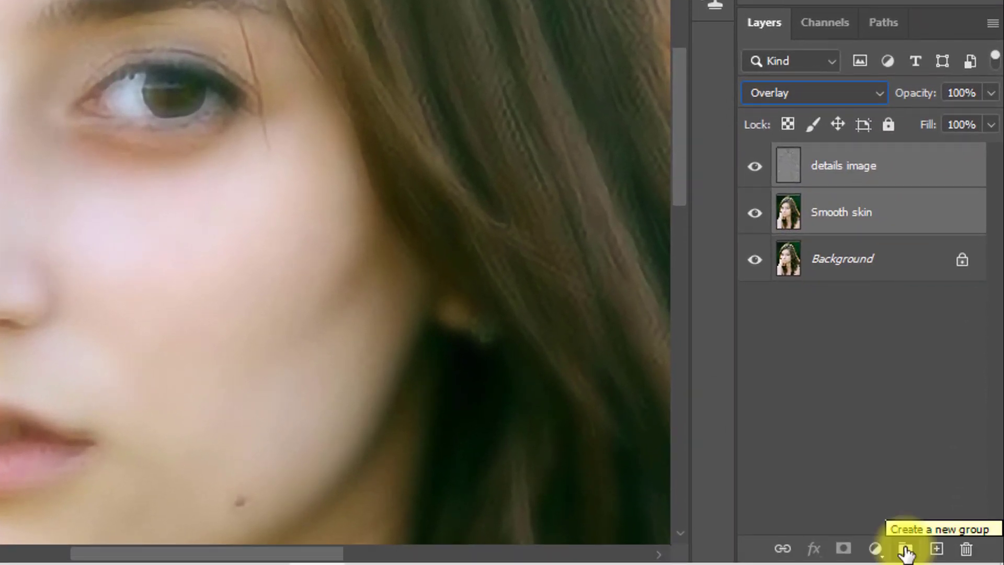
{"action": "key", "text": "ctrl+g"}
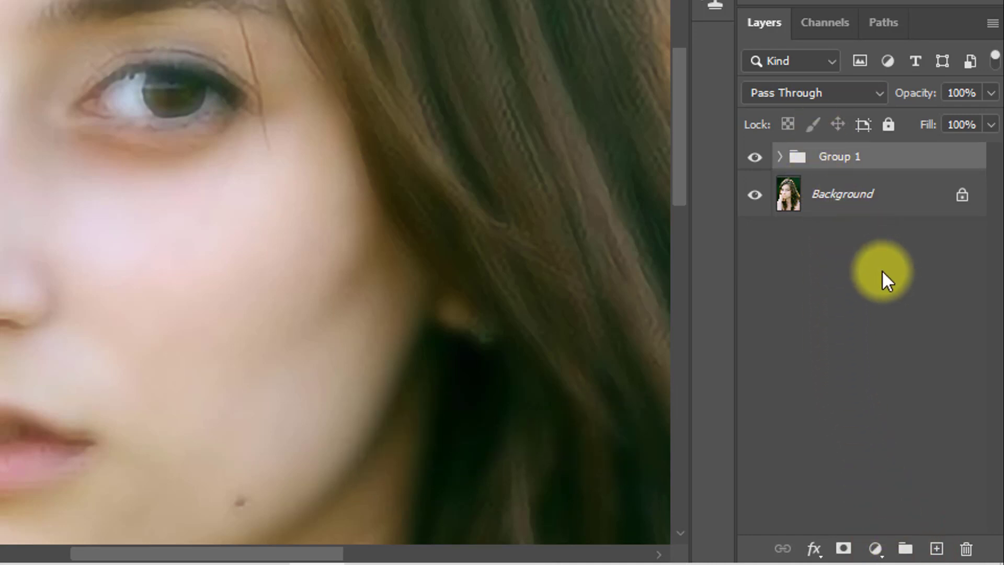
{"action": "key", "text": "alt"}
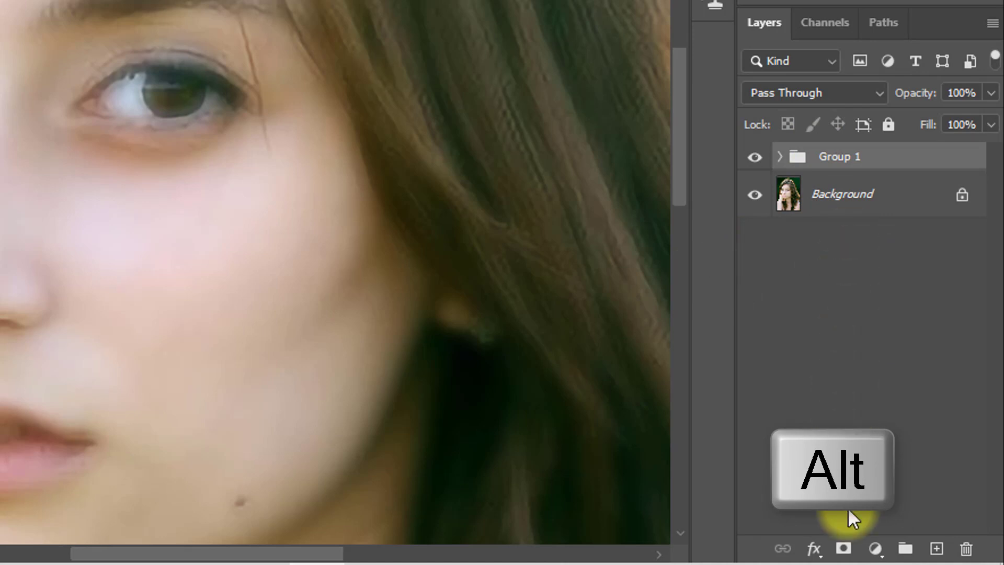
{"action": "left_click", "coordinate": [846, 549], "text": "alt"}
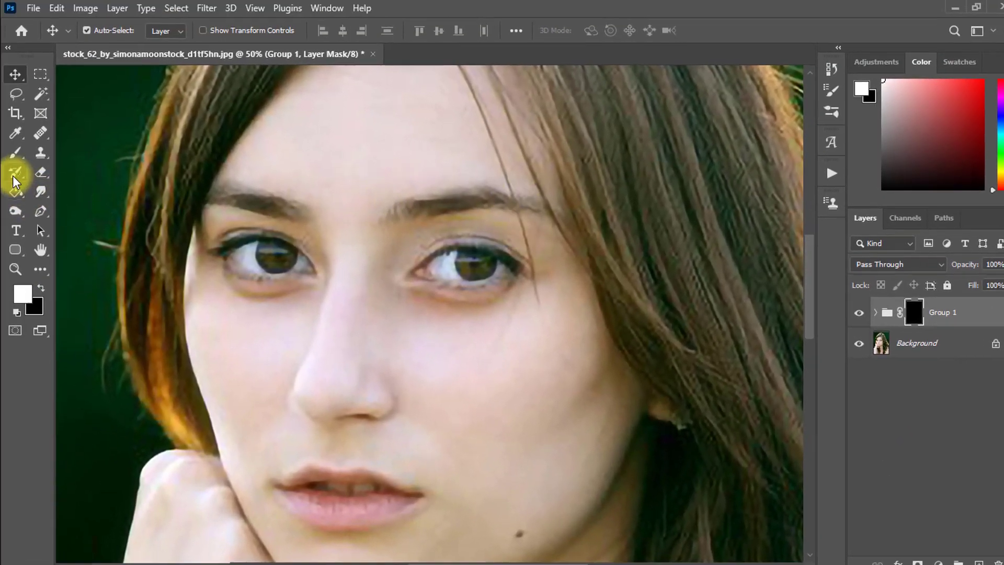
Choose the Brush tool with white as the foreground color for painting on the group mask.
{"action": "right_click", "coordinate": [15, 150]}
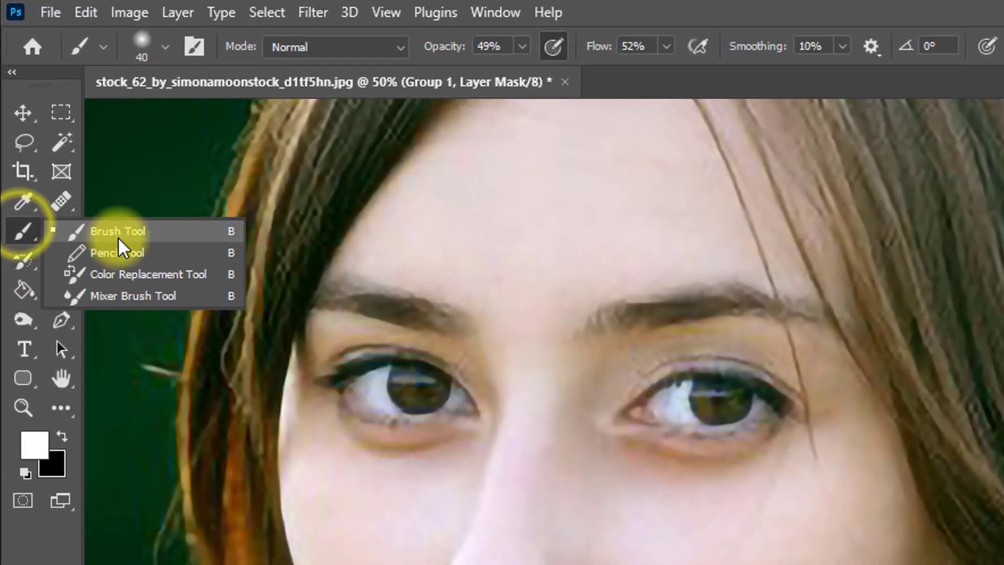
{"action": "left_click", "coordinate": [117, 238]}
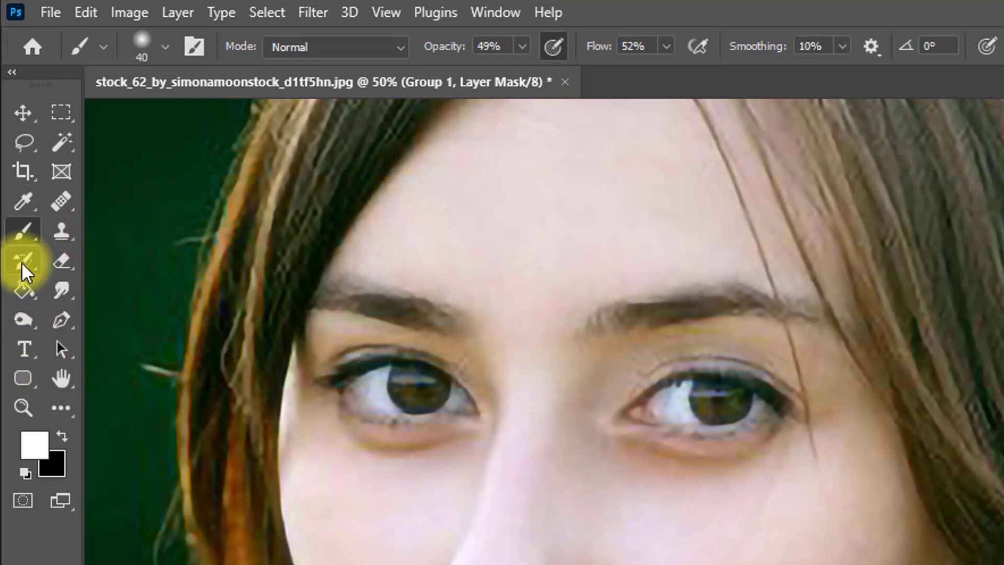
{"action": "left_click", "coordinate": [35, 444]}
{"action": "left_click", "coordinate": [819, 242]}
{"action": "left_click", "coordinate": [1003, 202]}
Set the brush to size 125 with 80% opacity and 80% flow.
{"action": "scroll", "coordinate": [495, 269], "scroll_direction": "up", "scroll_amount": 5}
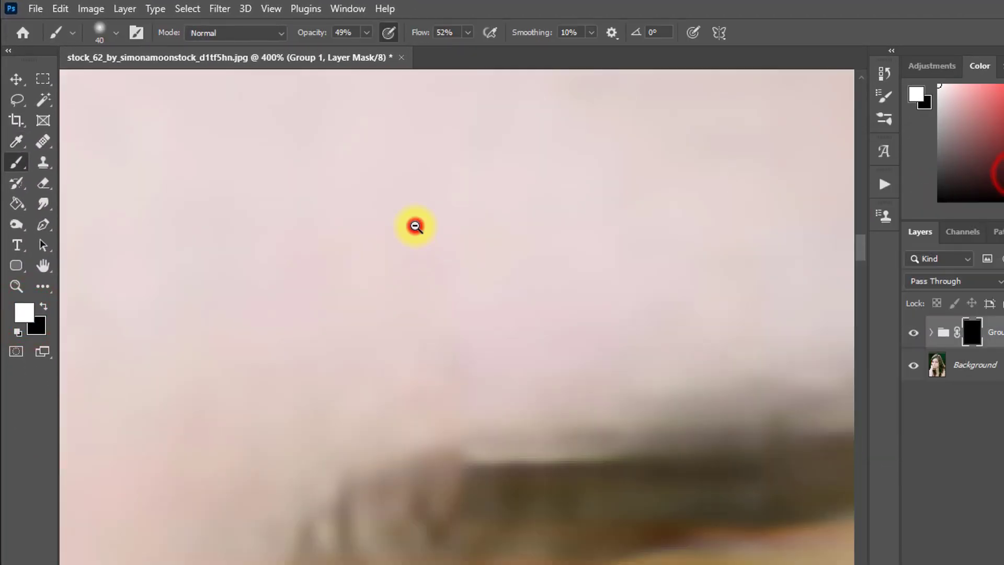
{"action": "scroll", "coordinate": [416, 226], "scroll_direction": "down", "scroll_amount": 5}
{"action": "scroll", "coordinate": [413, 209], "scroll_direction": "up", "scroll_amount": 1}
{"action": "scroll", "coordinate": [398, 180], "scroll_direction": "down", "scroll_amount": 1}
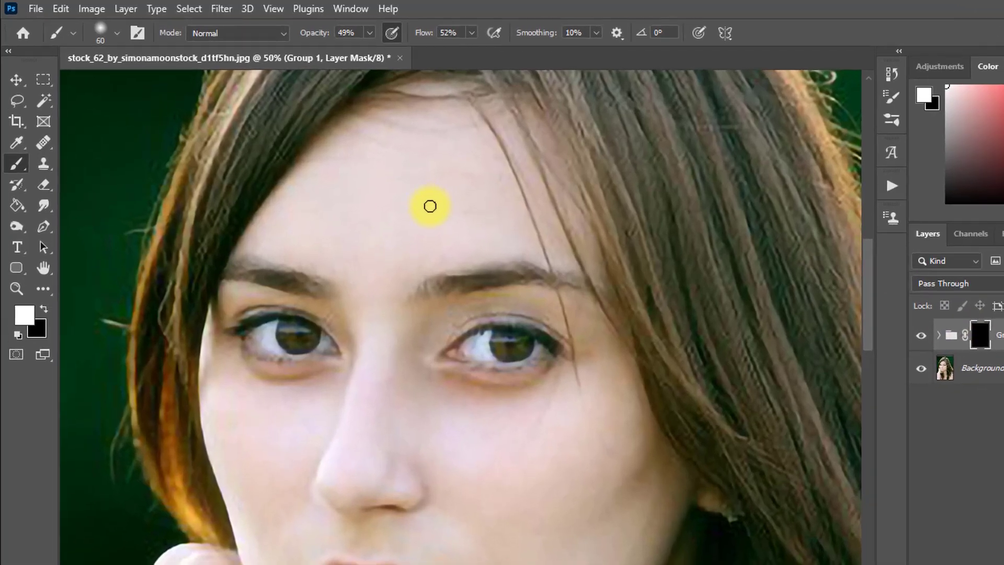
{"action": "key", "text": "bracketright"}
{"action": "key", "text": "bracketright"}
{"action": "key", "text": "bracketright"}
{"action": "key", "text": "bracketright"}
{"action": "key", "text": "bracketright"}
{"action": "key", "text": "bracketright"}
{"action": "key", "text": "bracketright"}
{"action": "left_click_drag", "start_coordinate": [281, 32], "coordinate": [293, 33]}
{"action": "left_click_drag", "start_coordinate": [446, 52], "coordinate": [635, 54]}
Paint white on the group mask over the forehead down to the area between the eyebrows to smooth the skin.
{"action": "left_click", "coordinate": [621, 233], "text": "ctrl"}
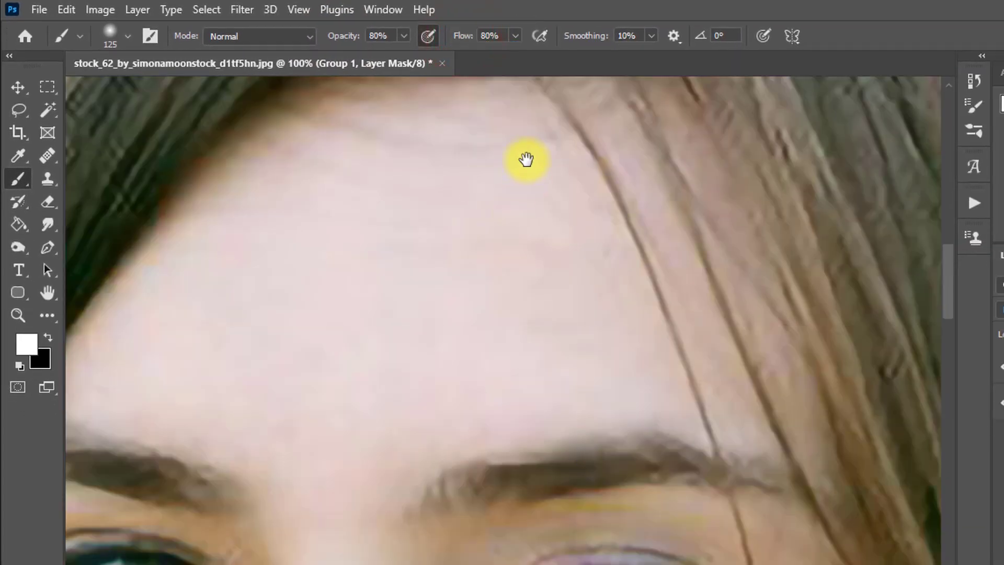
{"action": "left_click_drag", "start_coordinate": [495, 234], "coordinate": [560, 303]}
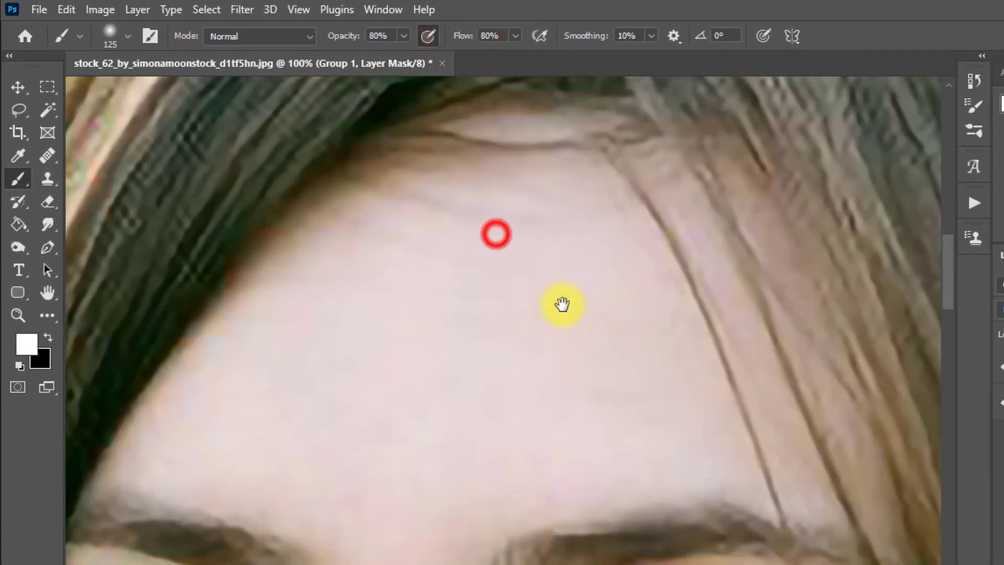
{"action": "left_click", "coordinate": [438, 241], "text": "alt"}
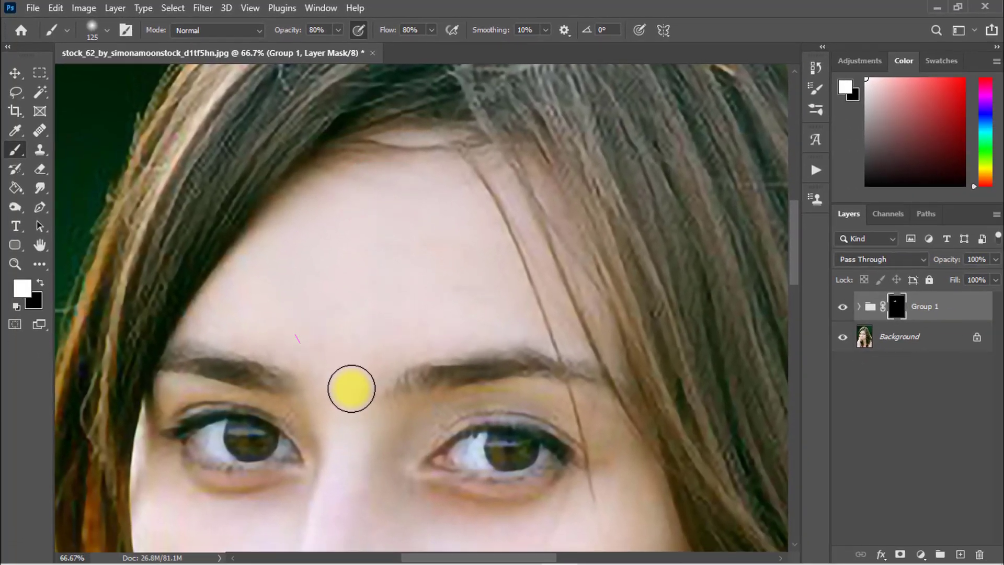
Paint white on the group mask over the cheeks, under-eye areas and nose, with the brush between 100 and 150 in size.
{"action": "scroll", "coordinate": [342, 376], "scroll_direction": "down", "scroll_amount": 3}
{"action": "key", "text": "bracketleft"}
{"action": "left_click_drag", "start_coordinate": [590, 365], "coordinate": [590, 251]}
{"action": "left_click", "coordinate": [565, 184]}
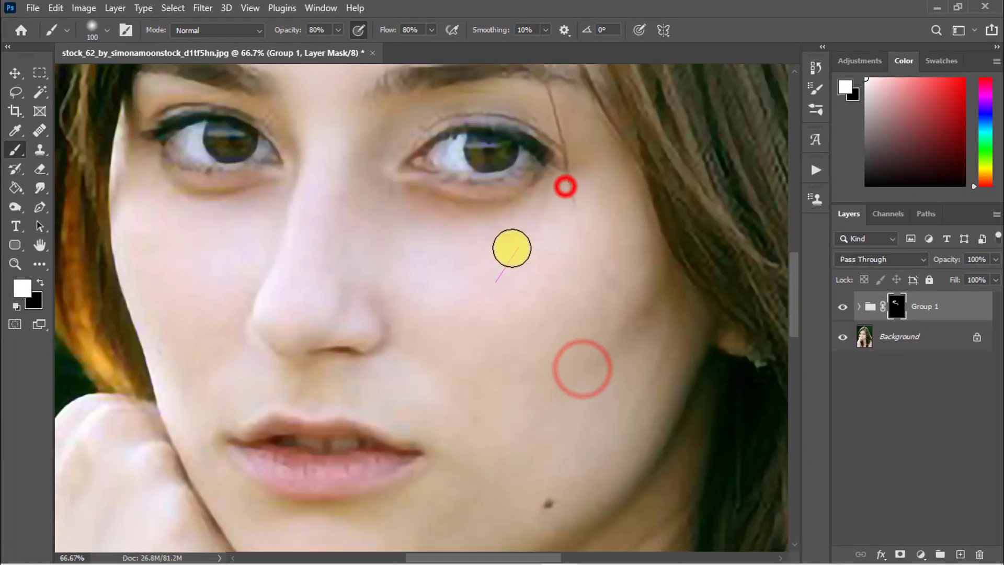
{"action": "left_click", "coordinate": [457, 257]}
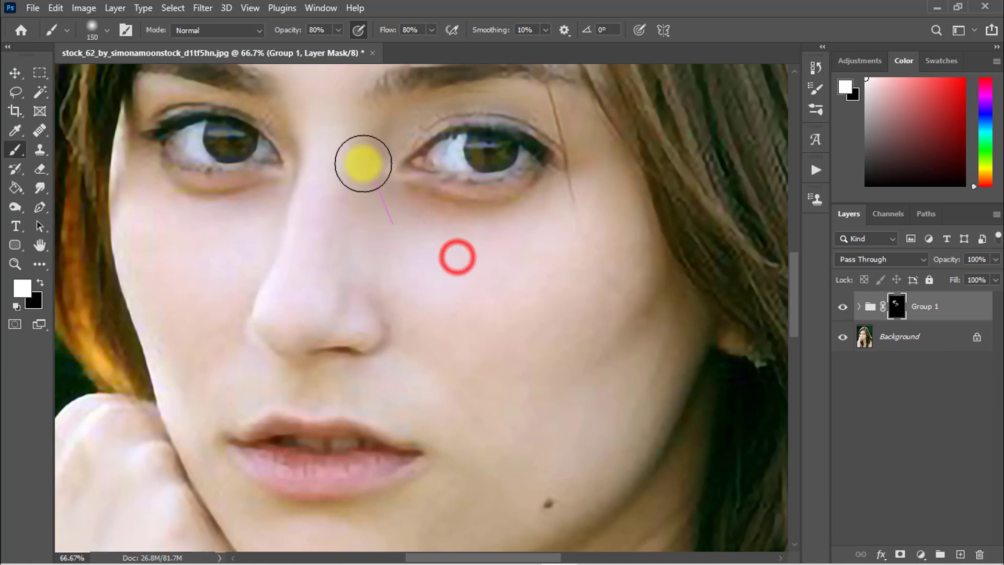
{"action": "left_click", "coordinate": [250, 211]}
Enlarge the brush to 250 and paint white on the group mask over the chin and neck.
{"action": "scroll", "coordinate": [250, 210], "scroll_direction": "down", "scroll_amount": 5}
{"action": "key", "text": "bracketright"}
{"action": "key", "text": "bracketright"}
{"action": "key", "text": "bracketright"}
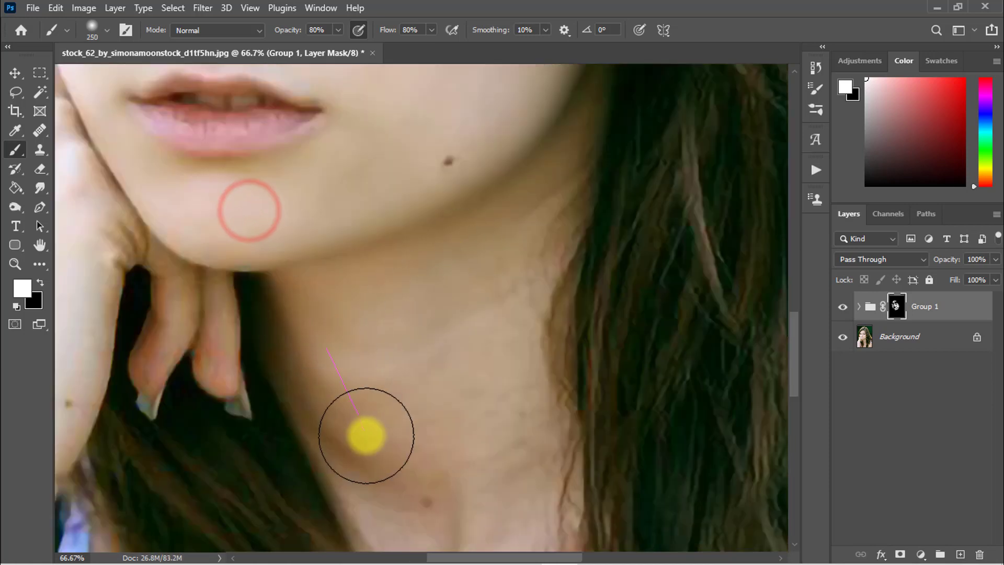
{"action": "left_click_drag", "start_coordinate": [373, 374], "coordinate": [361, 278]}
{"action": "left_click", "coordinate": [366, 224]}
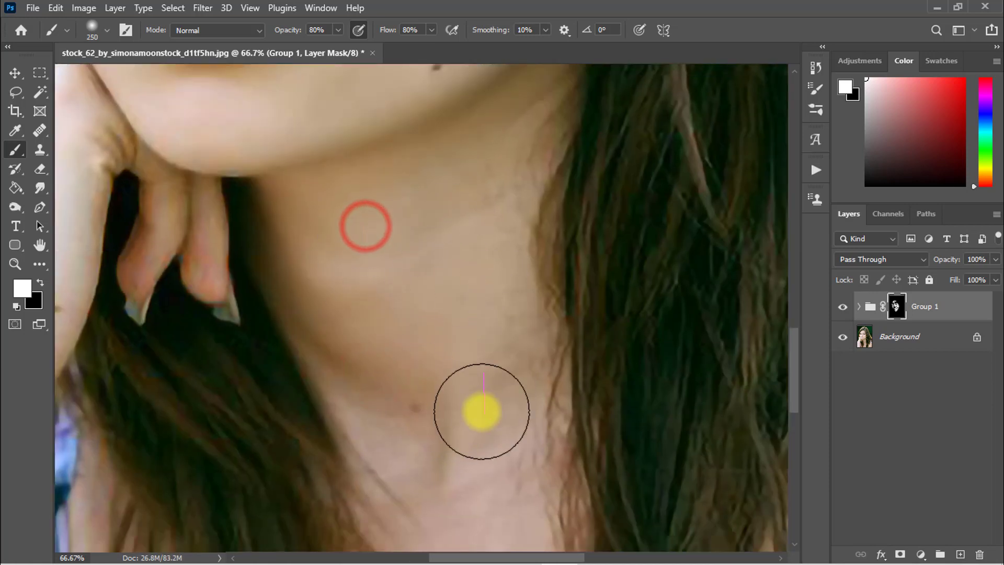
{"action": "left_click_drag", "start_coordinate": [464, 399], "coordinate": [448, 324]}
{"action": "left_click_drag", "start_coordinate": [371, 269], "coordinate": [354, 256]}
Paint white on the group mask over the hand and remaining skin, reducing the brush size to 90 for the smaller areas.
{"action": "left_click_drag", "start_coordinate": [399, 421], "coordinate": [347, 292]}
{"action": "left_click_drag", "start_coordinate": [341, 354], "coordinate": [354, 217]}
{"action": "key", "text": "bracketleft"}
{"action": "key", "text": "bracketleft"}
{"action": "key", "text": "bracketleft"}
{"action": "key", "text": "bracketleft"}
{"action": "key", "text": "bracketleft"}
{"action": "key", "text": "bracketleft"}
{"action": "left_click", "coordinate": [411, 224], "text": "alt"}
{"action": "left_click_drag", "start_coordinate": [480, 351], "coordinate": [455, 247]}
{"action": "left_click", "coordinate": [387, 201], "text": "ctrl"}
{"action": "left_click", "coordinate": [386, 202], "text": "ctrl"}
{"action": "left_click", "coordinate": [387, 201], "text": "alt"}
{"action": "left_click", "coordinate": [389, 201], "text": "alt"}
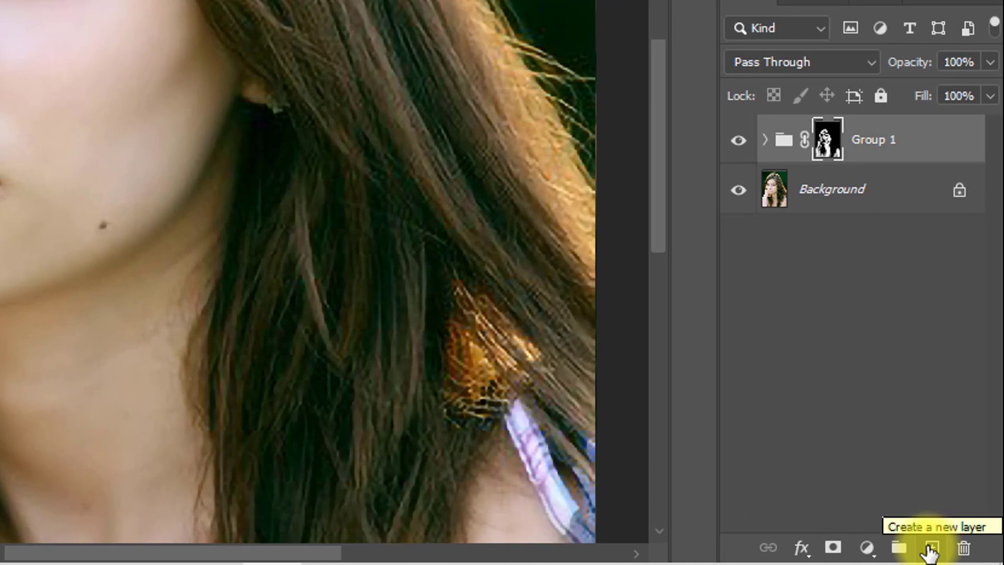
Add a new layer above the group and fill it using Apply Image with the Merged layer, RGB channel and Multiply blending at 100% opacity.
{"action": "left_click", "coordinate": [931, 547]}
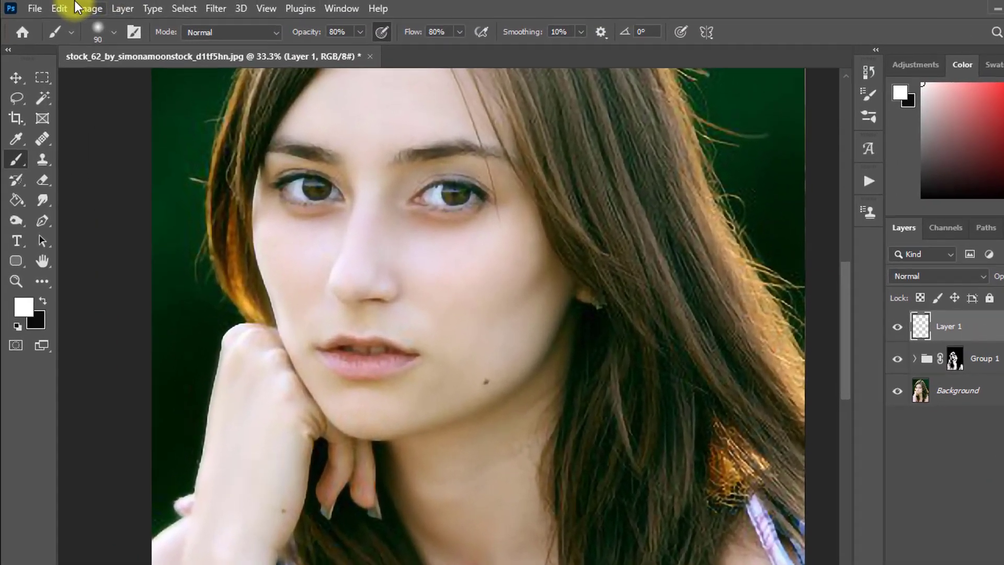
{"action": "left_click", "coordinate": [78, 8]}
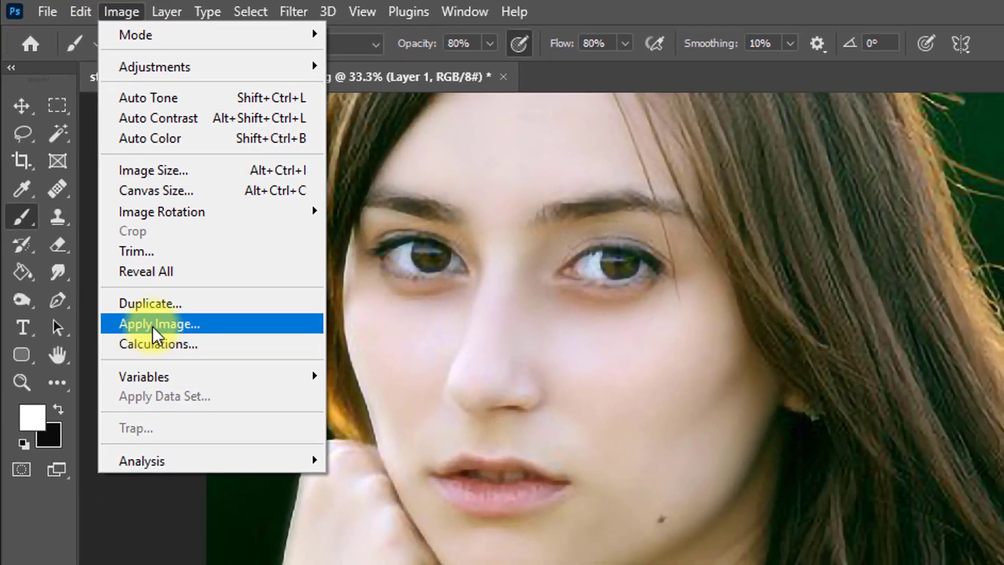
{"action": "left_click", "coordinate": [173, 357]}
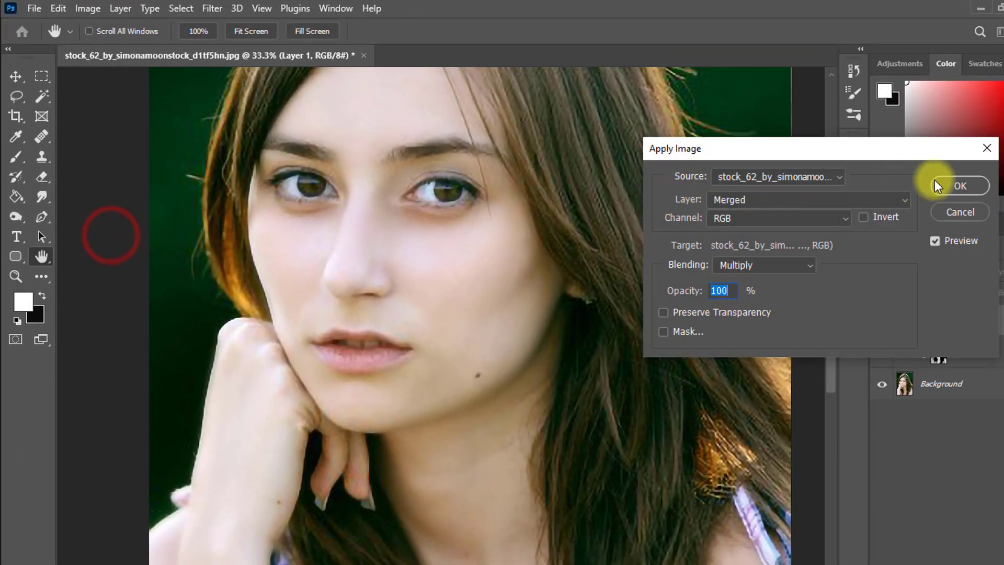
{"action": "left_click", "coordinate": [960, 187]}
{"action": "key", "text": "b"}
{"action": "left_click", "coordinate": [893, 320]}
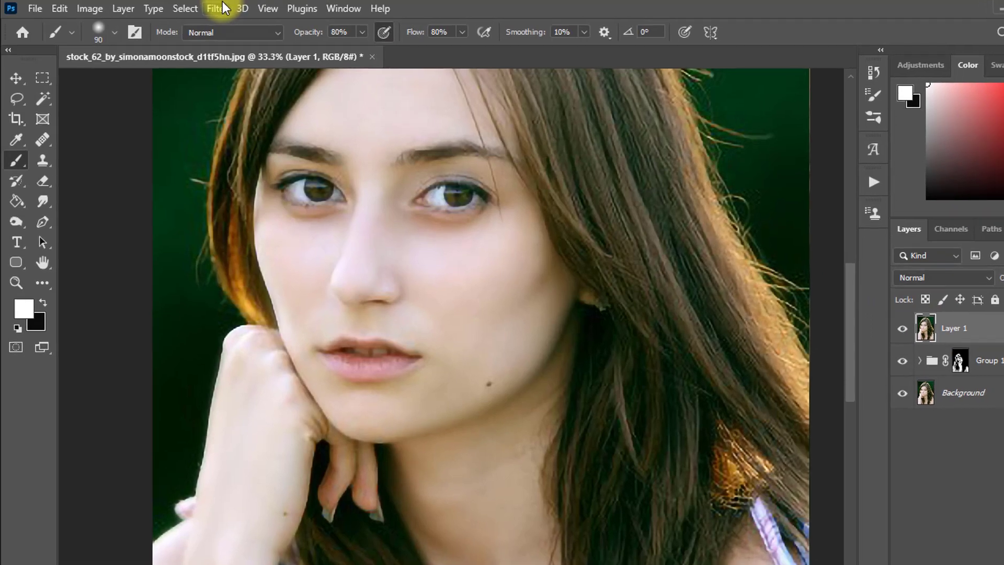
Start the Unsharp Mask filter on the merged layer and focus its preview on the eye.
{"action": "left_click", "coordinate": [212, 8]}
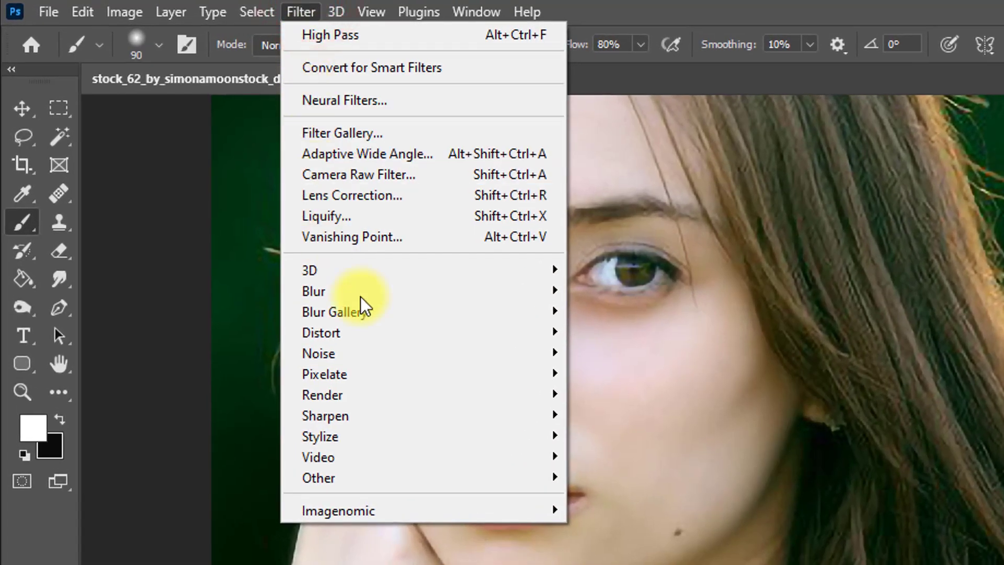
{"action": "mouse_move", "coordinate": [391, 416]}
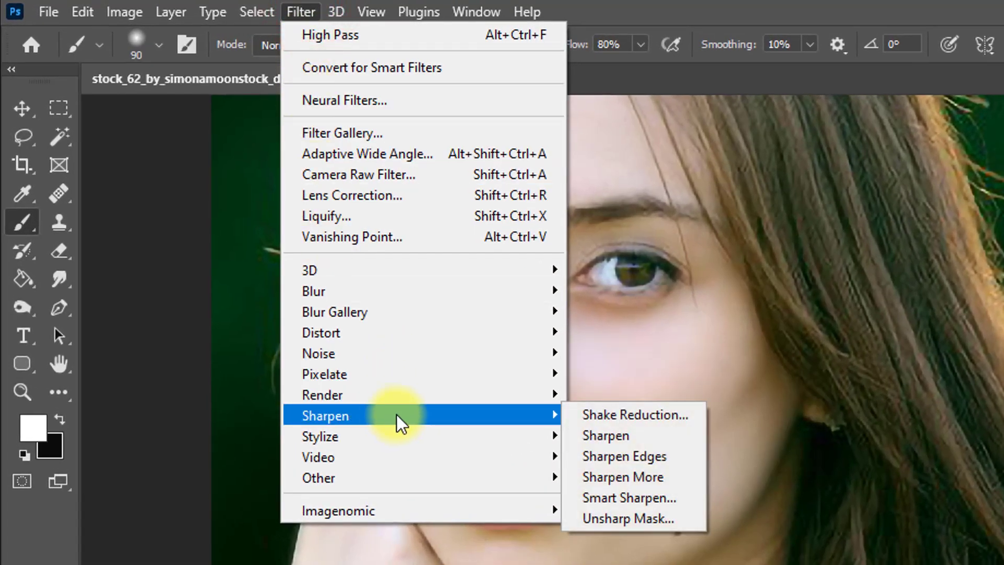
{"action": "left_click", "coordinate": [642, 522]}
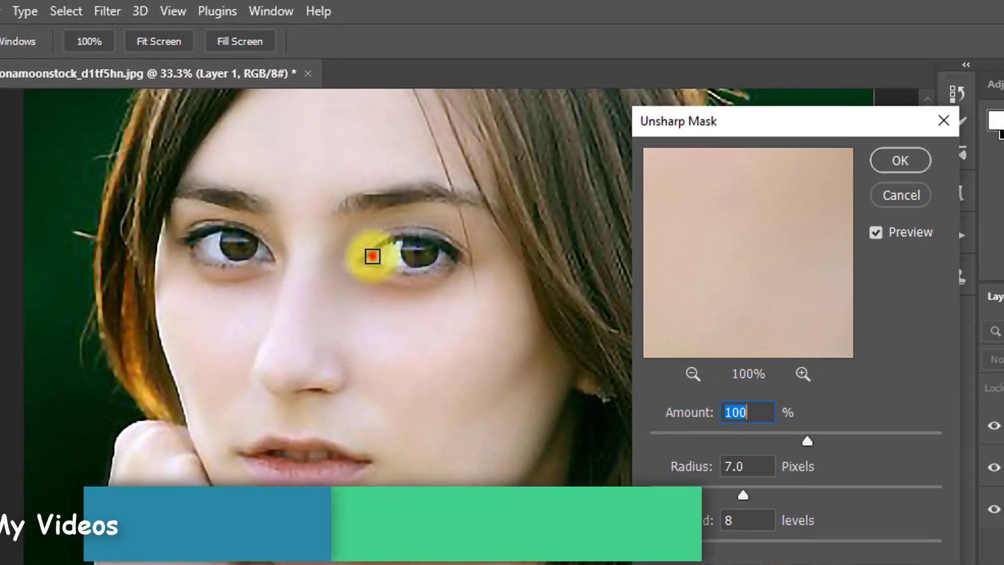
{"action": "left_click", "coordinate": [583, 274]}
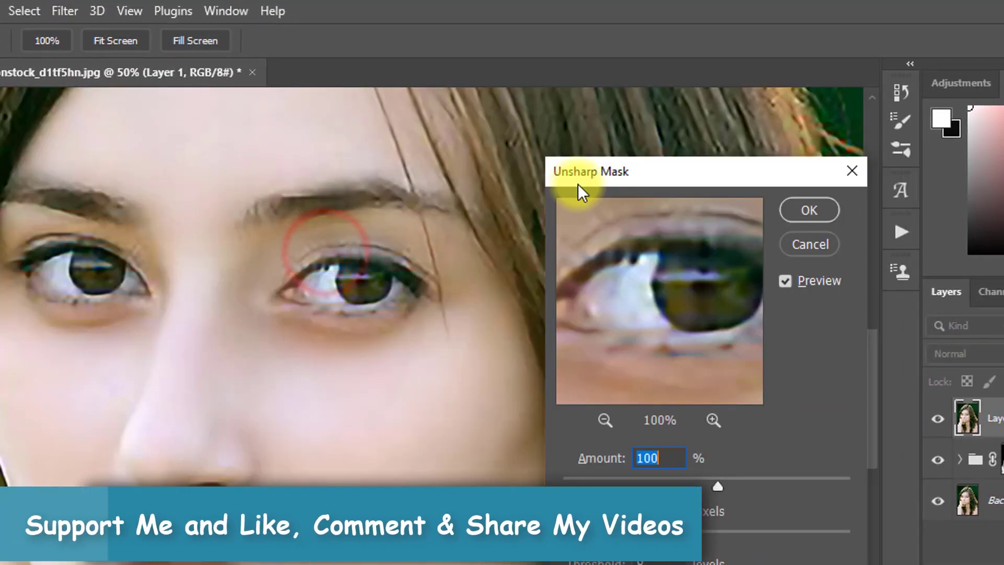
Set the Unsharp Mask amount to 85% after comparing it with 1% and 63% on the eyes and hair.
{"action": "left_click_drag", "start_coordinate": [720, 486], "coordinate": [673, 488]}
{"action": "left_click", "coordinate": [605, 420]}
{"action": "left_click", "coordinate": [605, 419]}
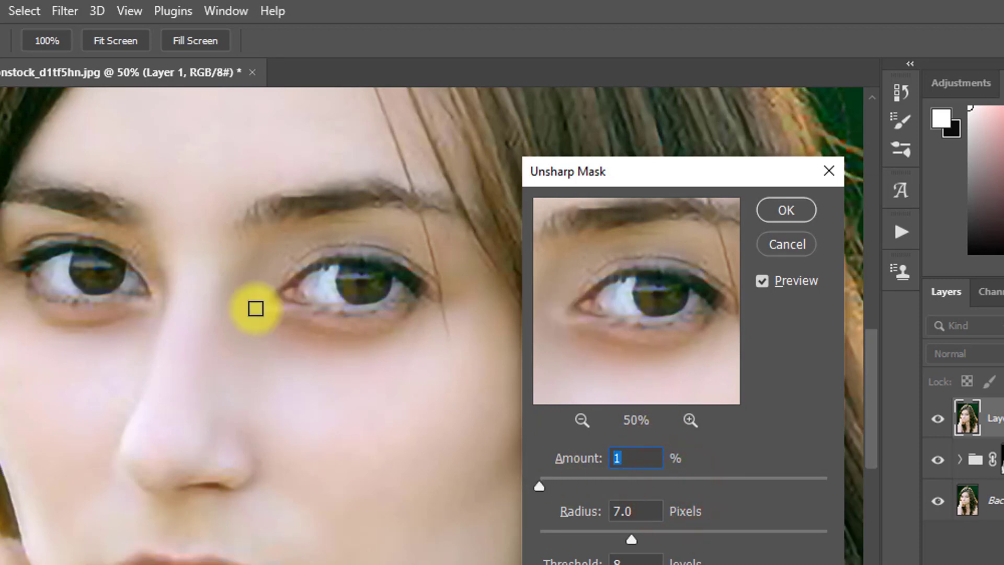
{"action": "left_click", "coordinate": [247, 278], "text": "ctrl"}
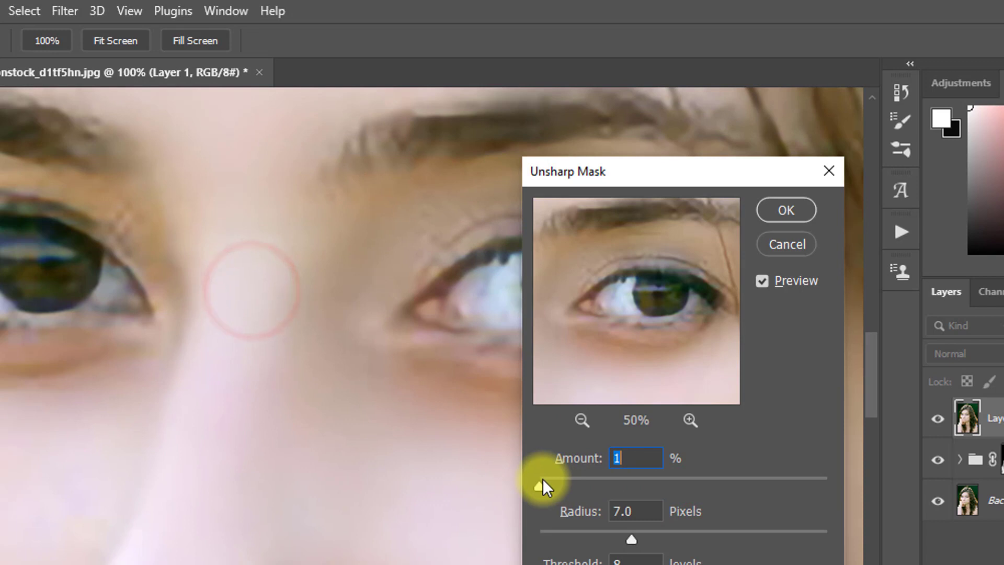
{"action": "left_click_drag", "start_coordinate": [543, 486], "coordinate": [639, 487]}
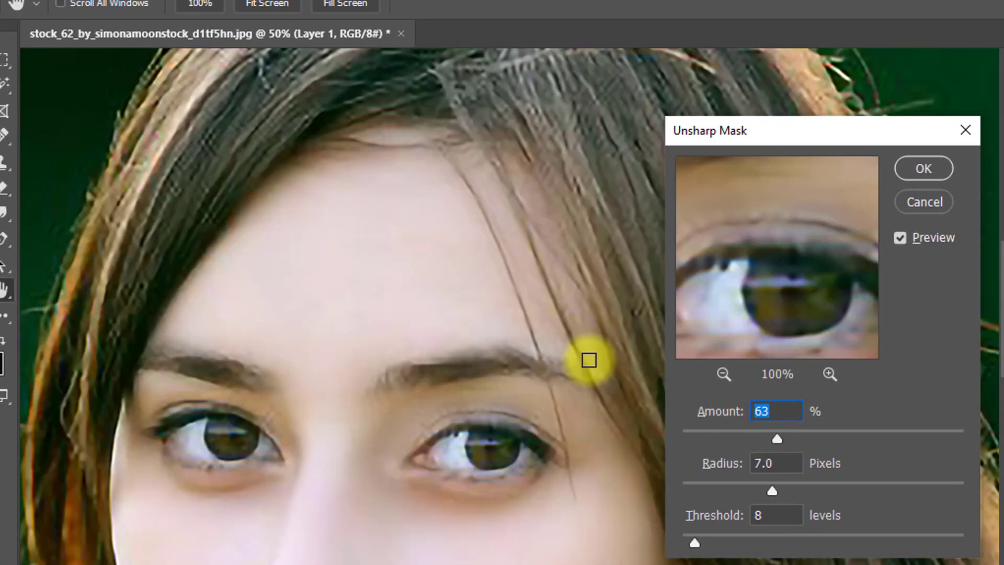
{"action": "left_click", "coordinate": [407, 274], "text": "alt"}
{"action": "left_click_drag", "start_coordinate": [496, 303], "coordinate": [454, 244]}
{"action": "left_click", "coordinate": [459, 183], "text": "ctrl"}
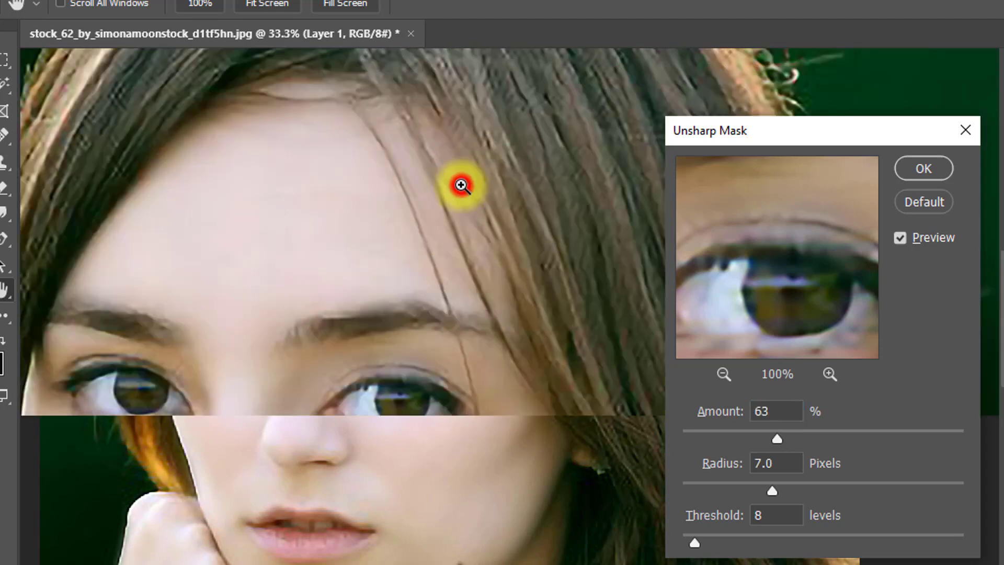
{"action": "scroll", "coordinate": [768, 411], "scroll_direction": "up", "scroll_amount": 20}
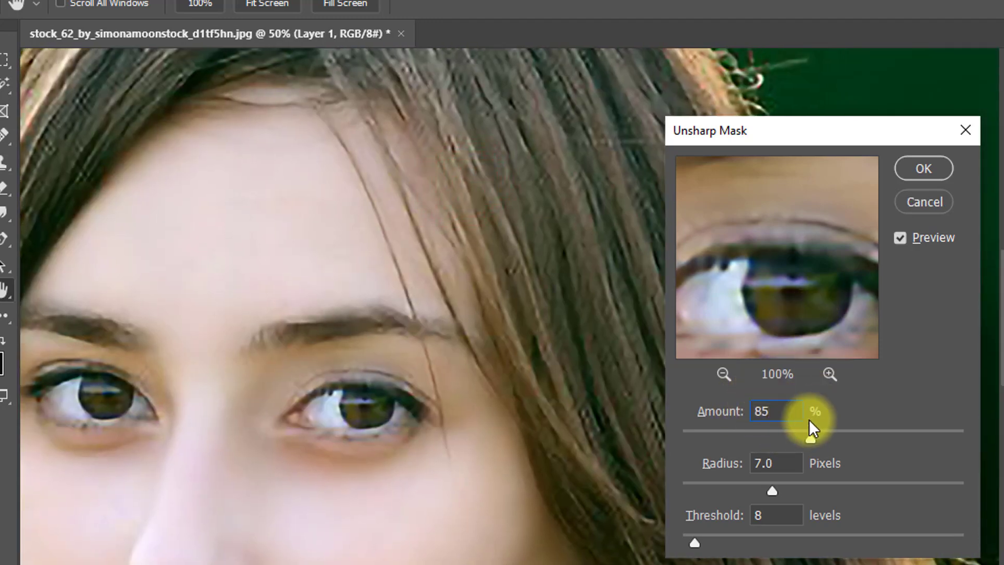
Set the Unsharp Mask radius to 7 pixels and the threshold to 8 levels, and apply the filter.
{"action": "left_click_drag", "start_coordinate": [773, 488], "coordinate": [776, 465]}
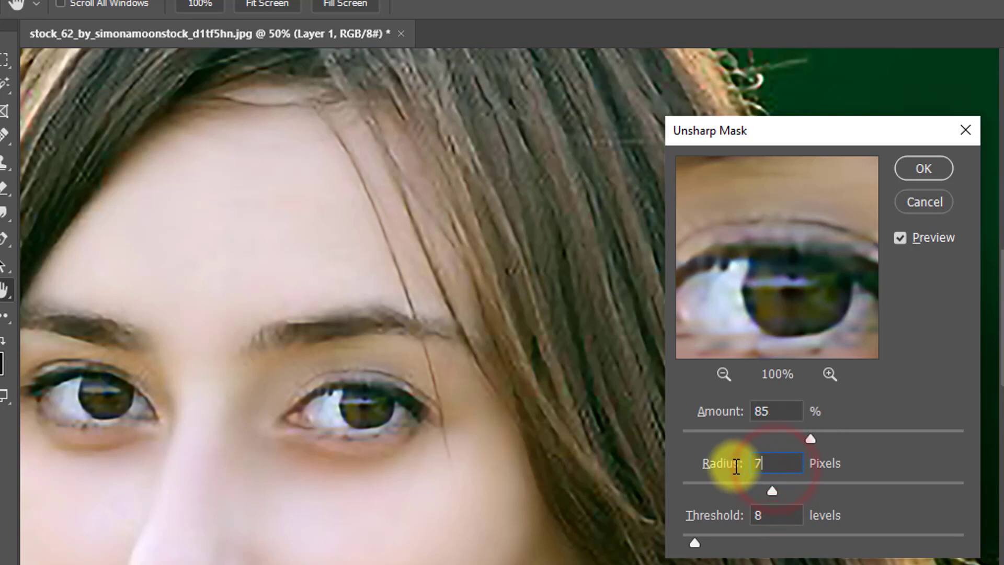
{"action": "type", "text": "7"}
{"action": "left_click", "coordinate": [764, 518]}
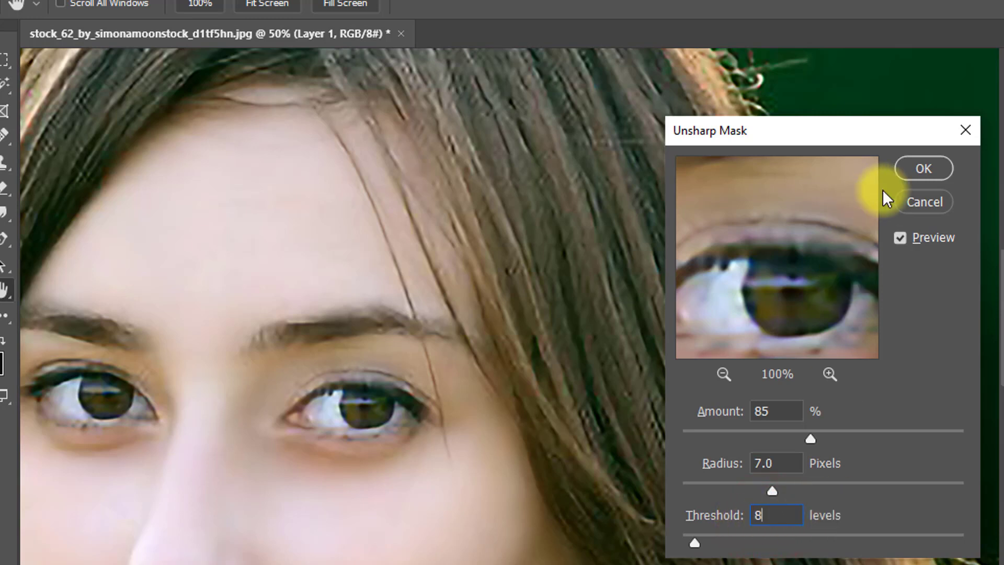
{"action": "left_click", "coordinate": [920, 169]}
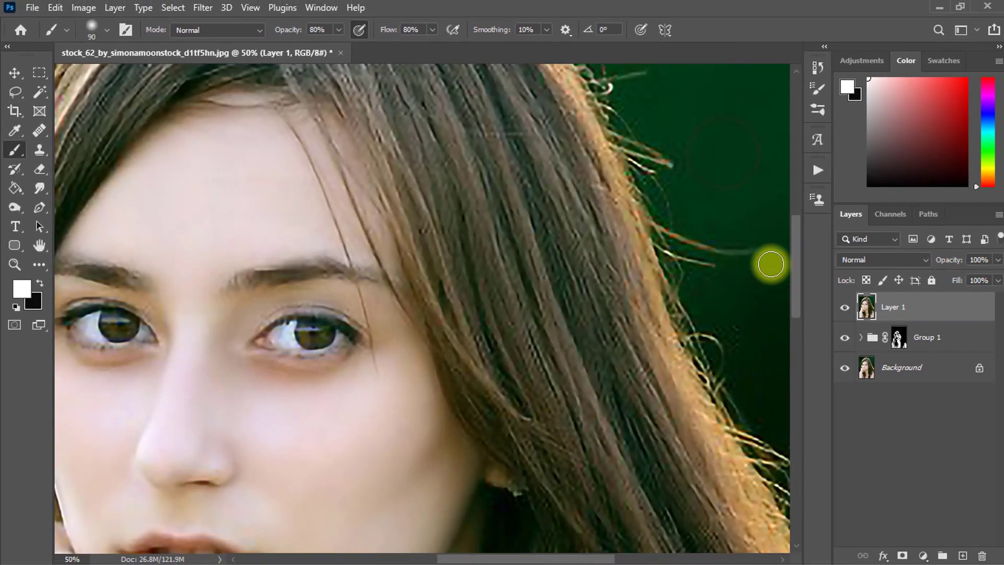
Compare the portrait with and without the sharpened layer, close up on the eyes and over the whole face.
{"action": "left_click", "coordinate": [478, 286], "text": "ctrl"}
{"action": "left_click", "coordinate": [842, 307]}
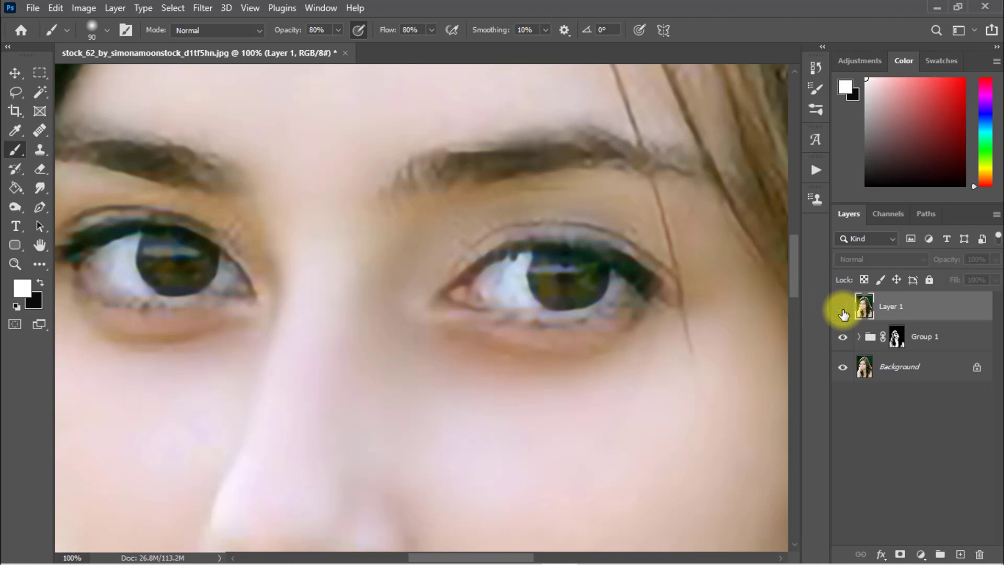
{"action": "left_click", "coordinate": [842, 308]}
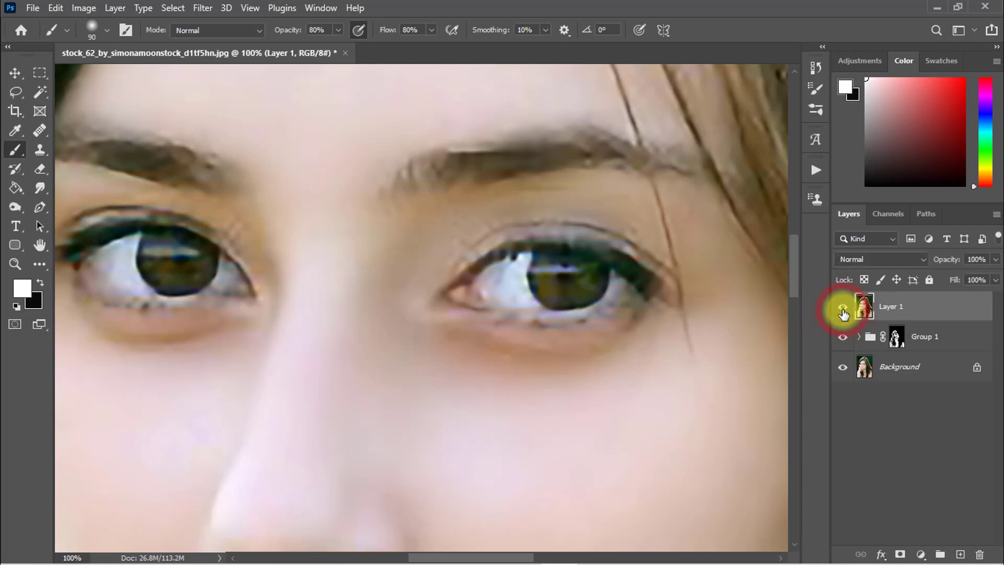
{"action": "left_click", "coordinate": [482, 215], "text": "alt"}
{"action": "left_click", "coordinate": [482, 216], "text": "alt"}
{"action": "left_click", "coordinate": [836, 306]}
{"action": "left_click", "coordinate": [836, 306]}
{"action": "scroll", "coordinate": [408, 270], "scroll_direction": "up", "scroll_amount": 2}
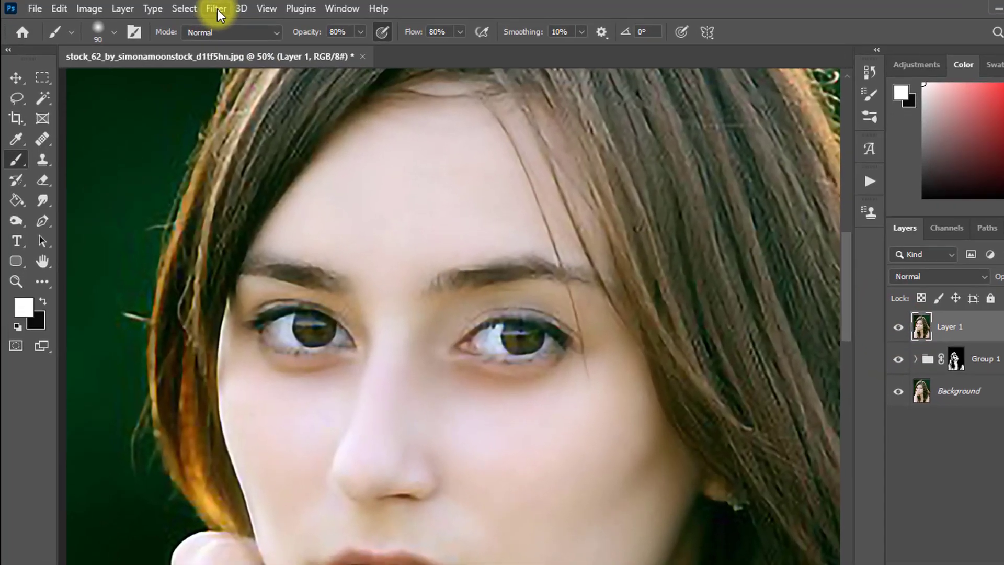
Apply Smart Sharpen to the merged layer with amount 130%, radius 2 px, noise reduction 20% and Gaussian Blur removal.
{"action": "left_click", "coordinate": [203, 8]}
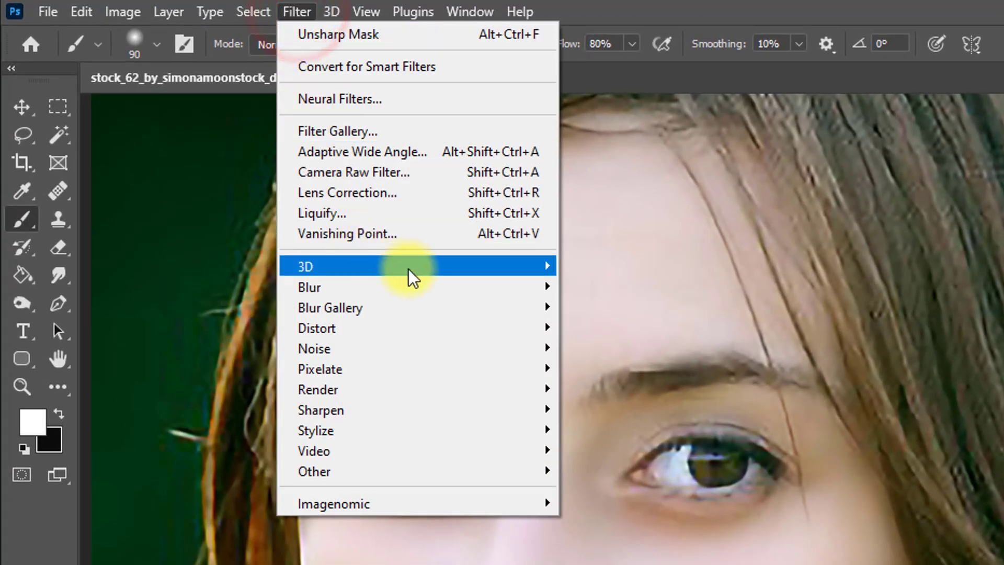
{"action": "mouse_move", "coordinate": [410, 400]}
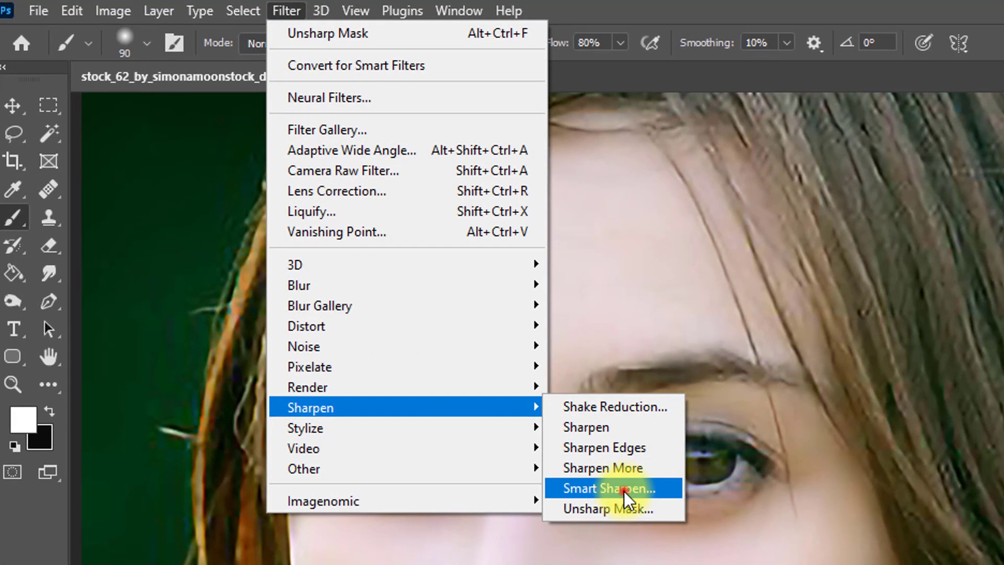
{"action": "left_click", "coordinate": [624, 489]}
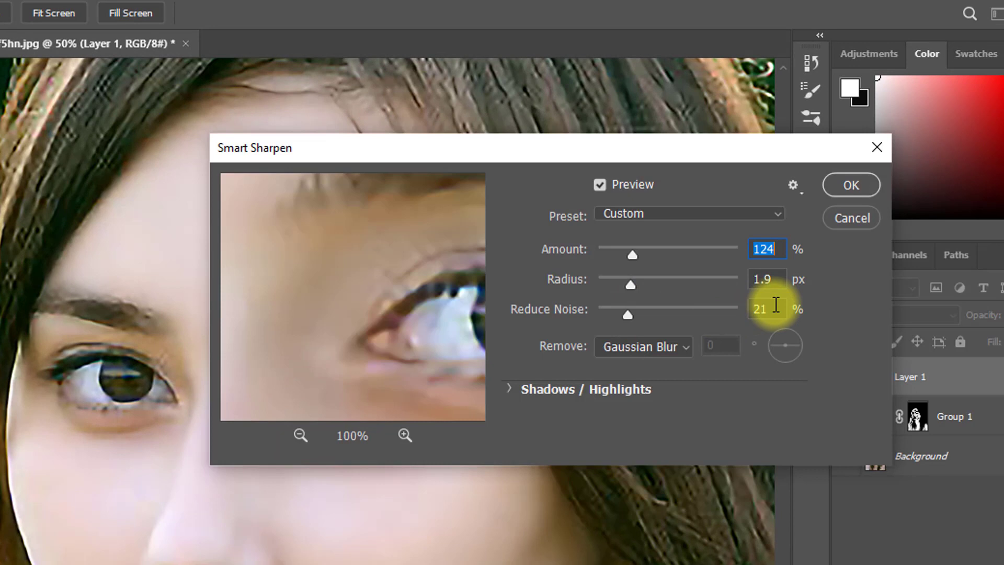
{"action": "key", "text": "Tab"}
{"action": "key", "text": "Tab"}
{"action": "type", "text": "20"}
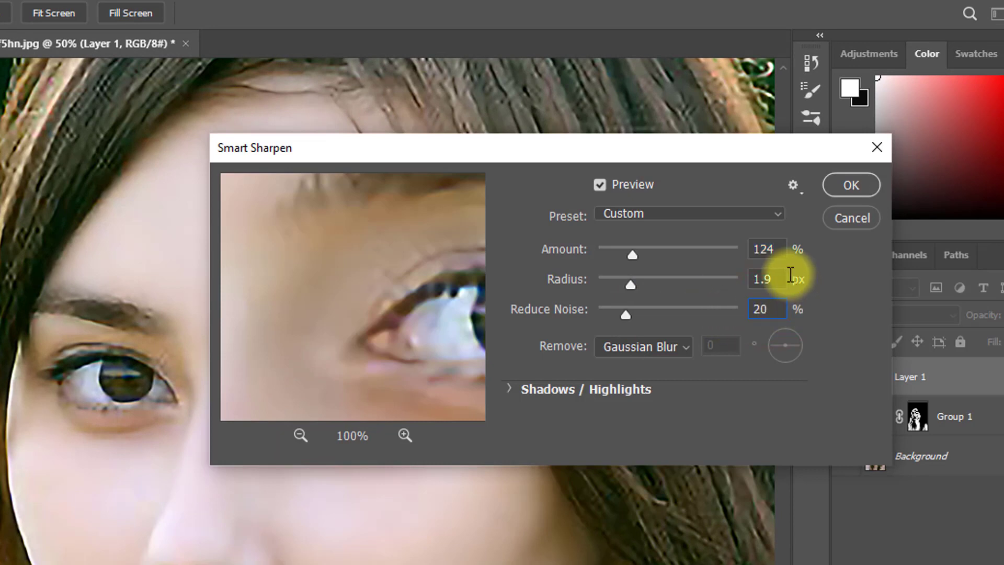
{"action": "double_click", "coordinate": [766, 279]}
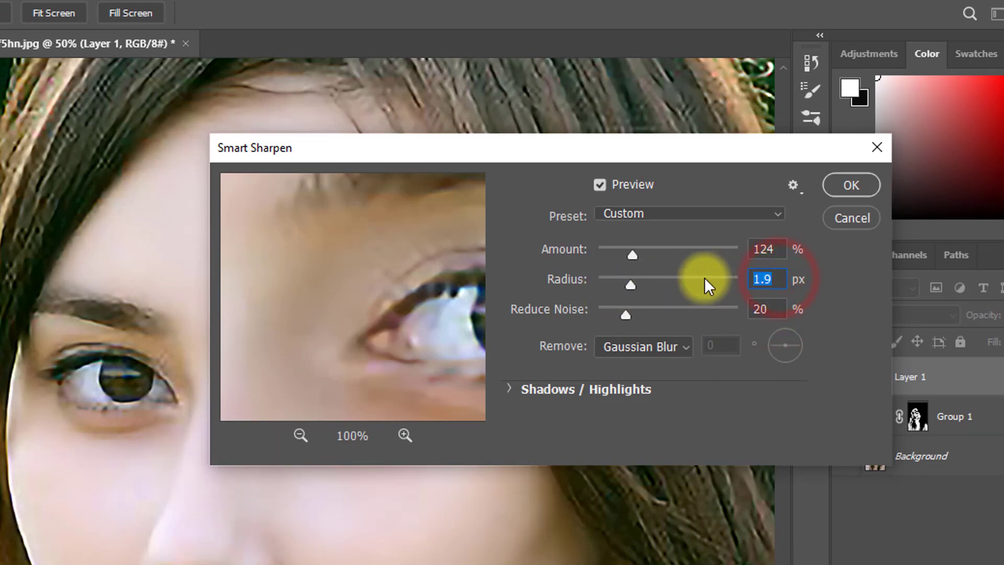
{"action": "type", "text": "2"}
{"action": "left_click_drag", "start_coordinate": [775, 247], "coordinate": [706, 248]}
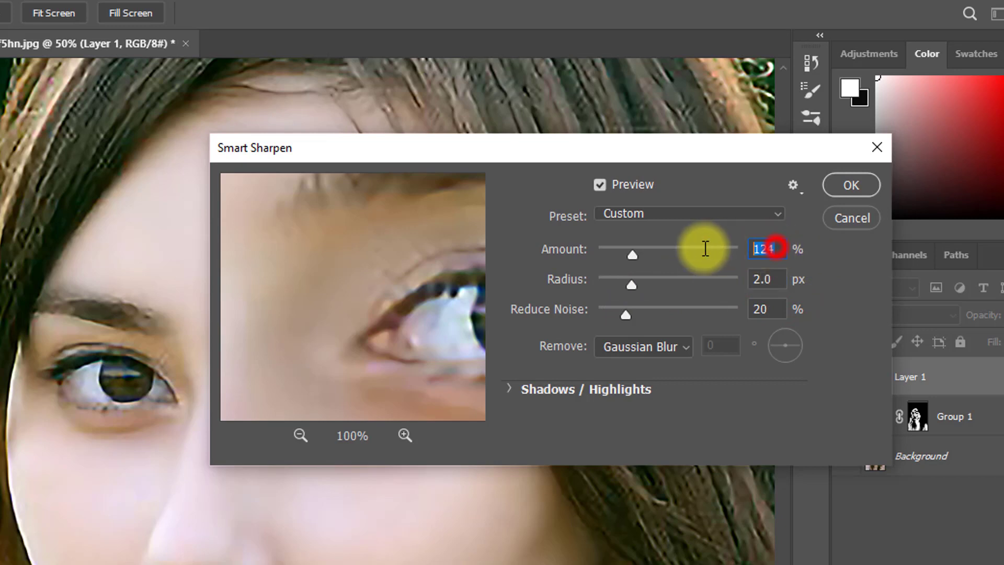
{"action": "type", "text": "130"}
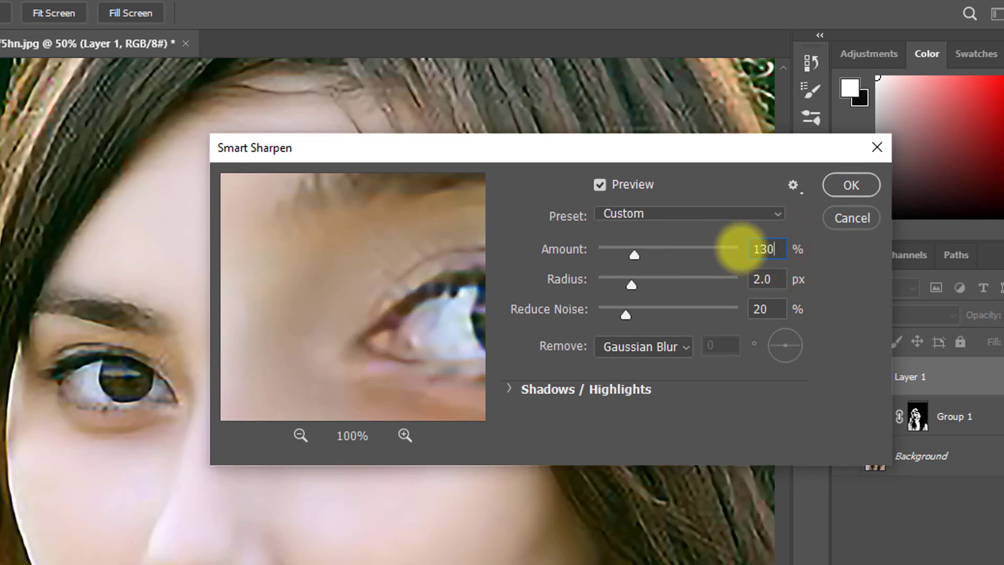
{"action": "left_click", "coordinate": [842, 185]}
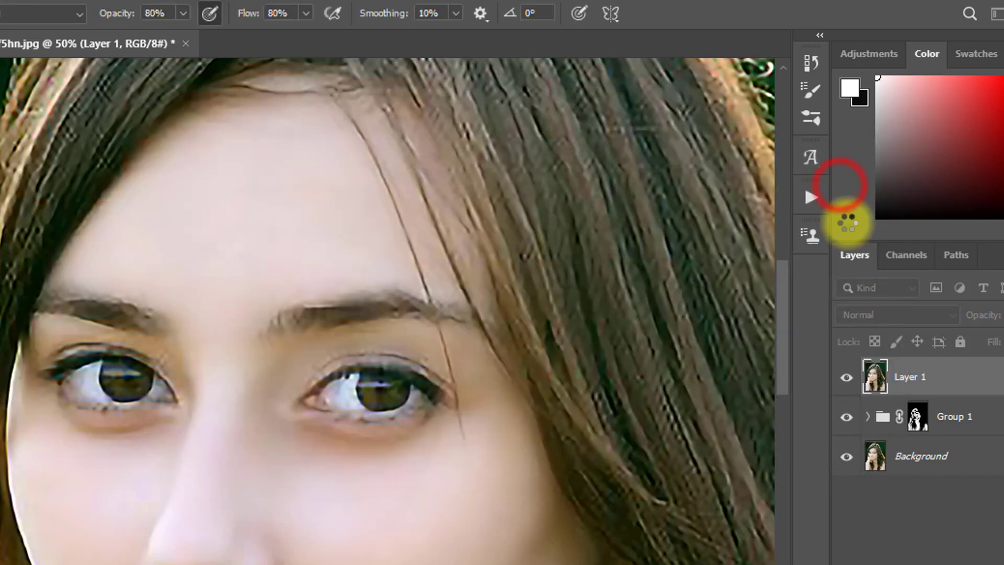
Examine the sharpened face and hair at different magnifications.
{"action": "key", "text": "ctrl+minus"}
{"action": "key", "text": "ctrl+minus"}
{"action": "left_click", "coordinate": [273, 291]}
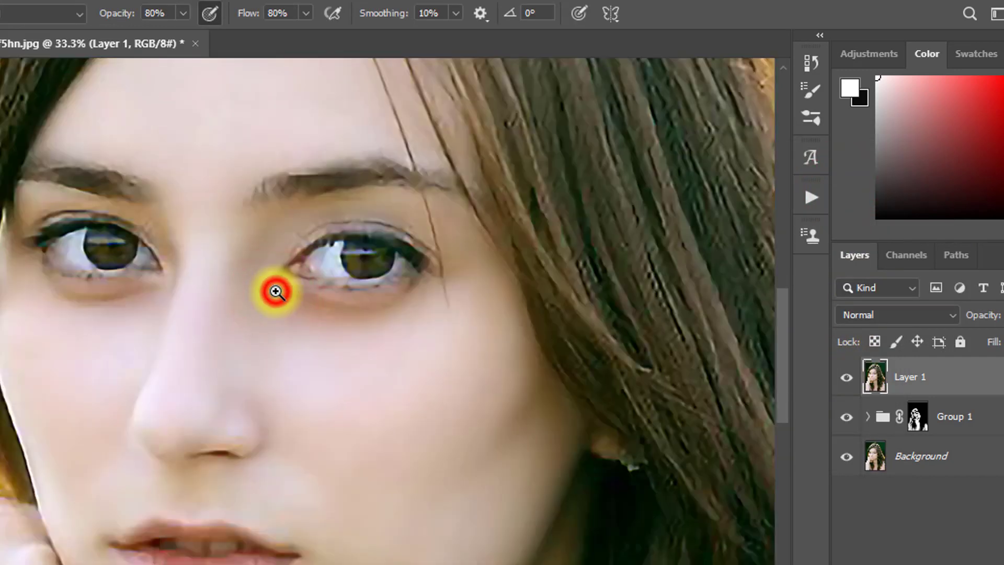
{"action": "left_click", "coordinate": [275, 291]}
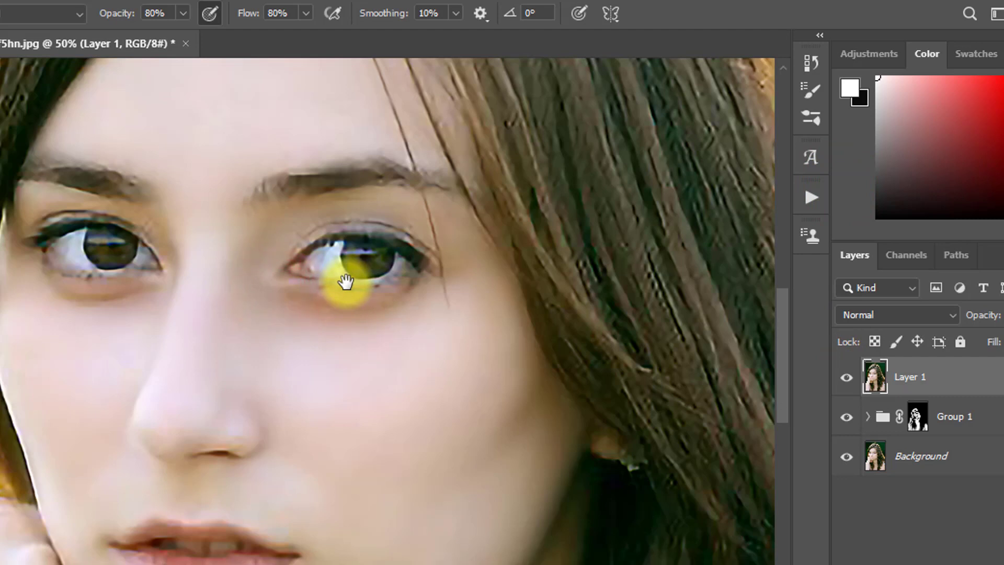
{"action": "left_click", "coordinate": [291, 282], "text": "alt"}
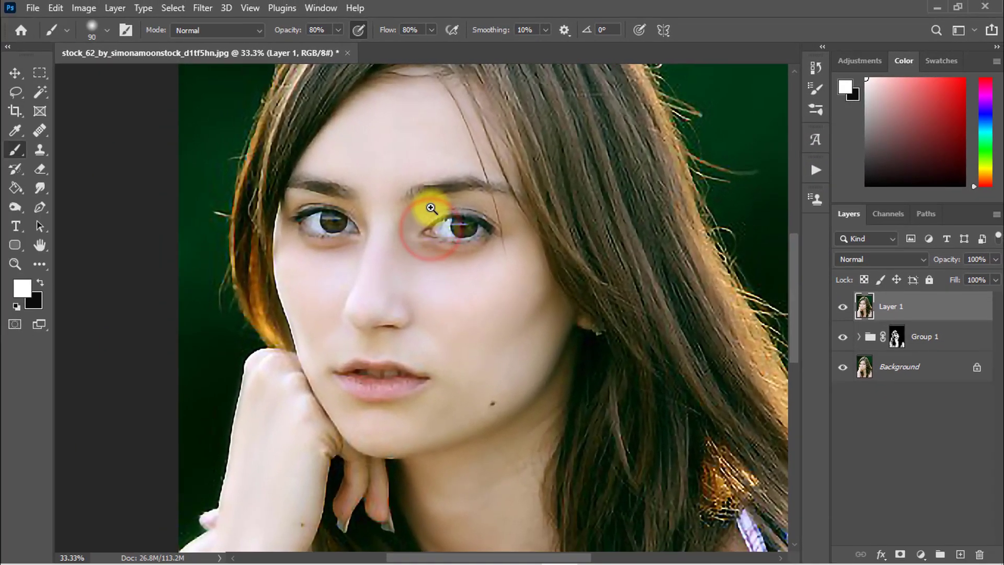
Apply Selective Color to Layer 1, reducing yellow in the Yellows and setting the Reds to yellow -17% and black -28%.
{"action": "left_click", "coordinate": [307, 247]}
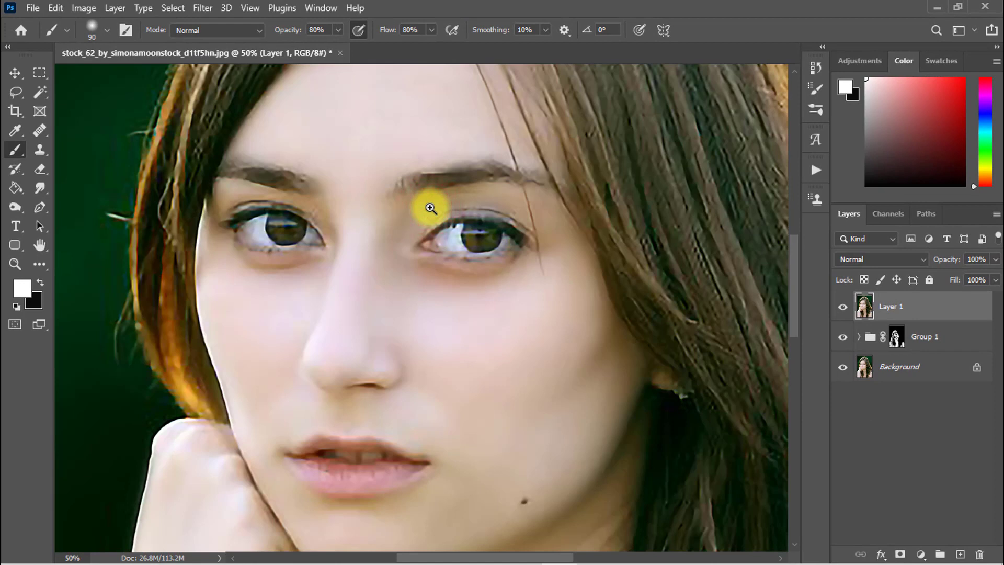
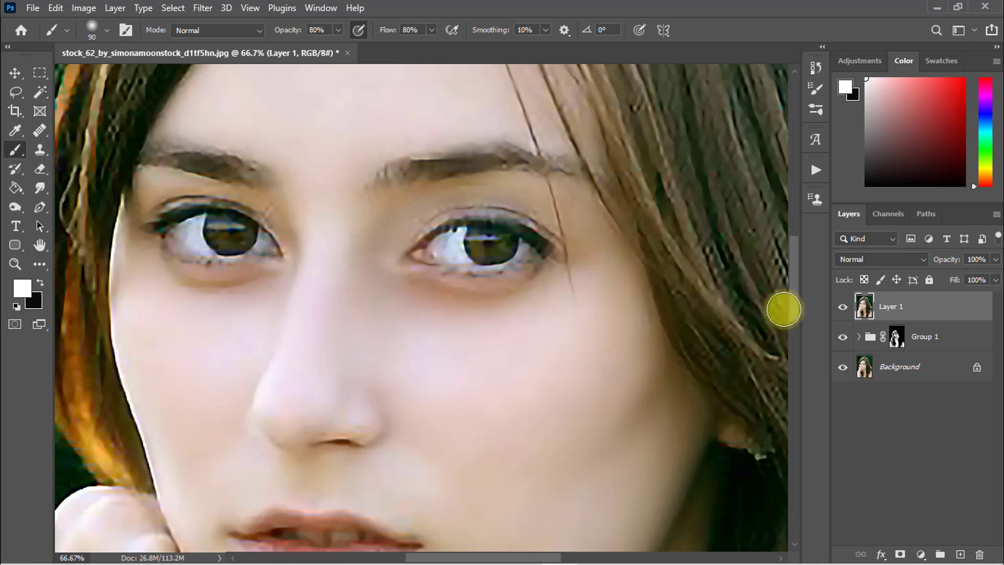
{"action": "key", "text": "ctrl+minus"}
{"action": "key", "text": "ctrl+minus"}
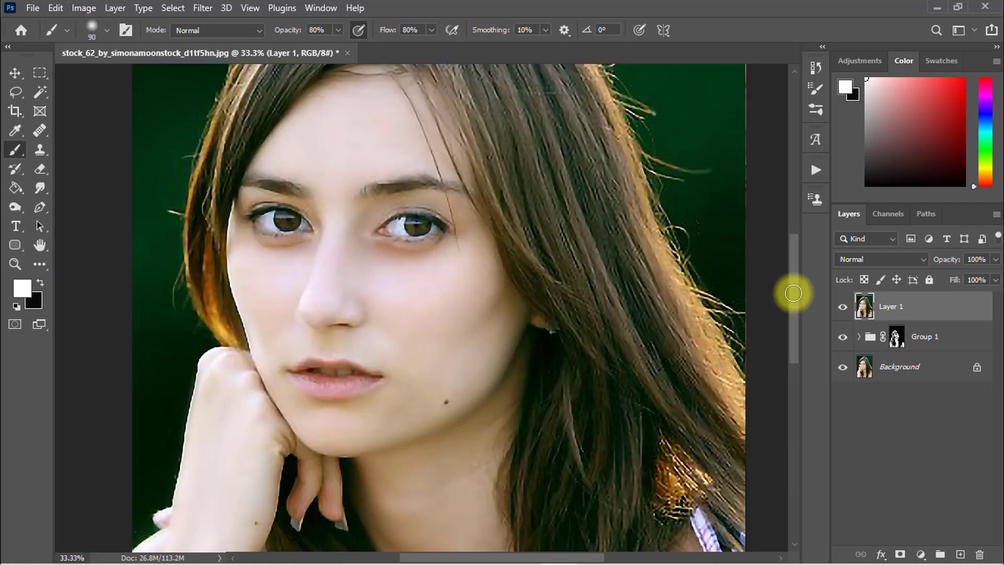
{"action": "left_click", "coordinate": [81, 8]}
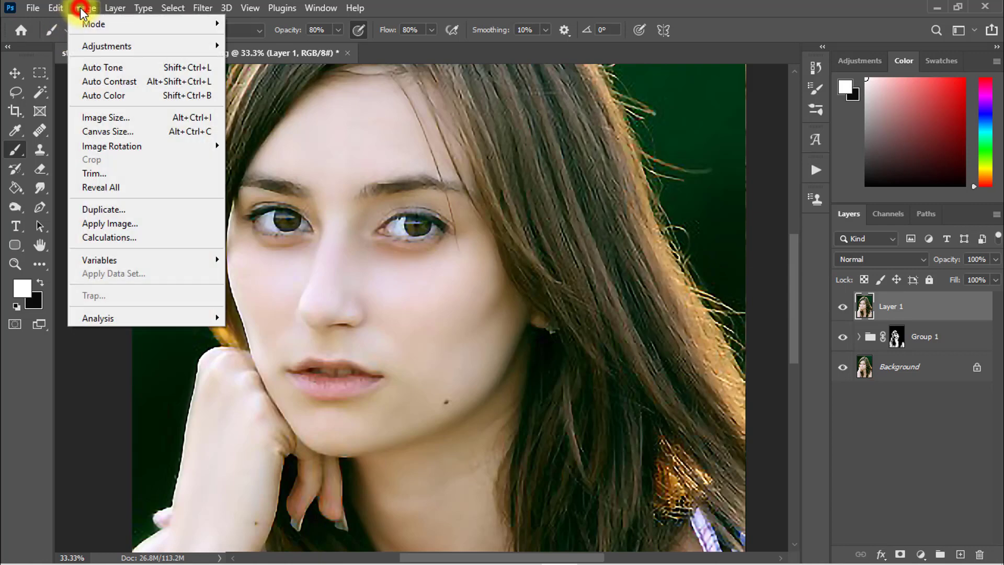
{"action": "left_click", "coordinate": [104, 46]}
{"action": "left_click", "coordinate": [269, 270]}
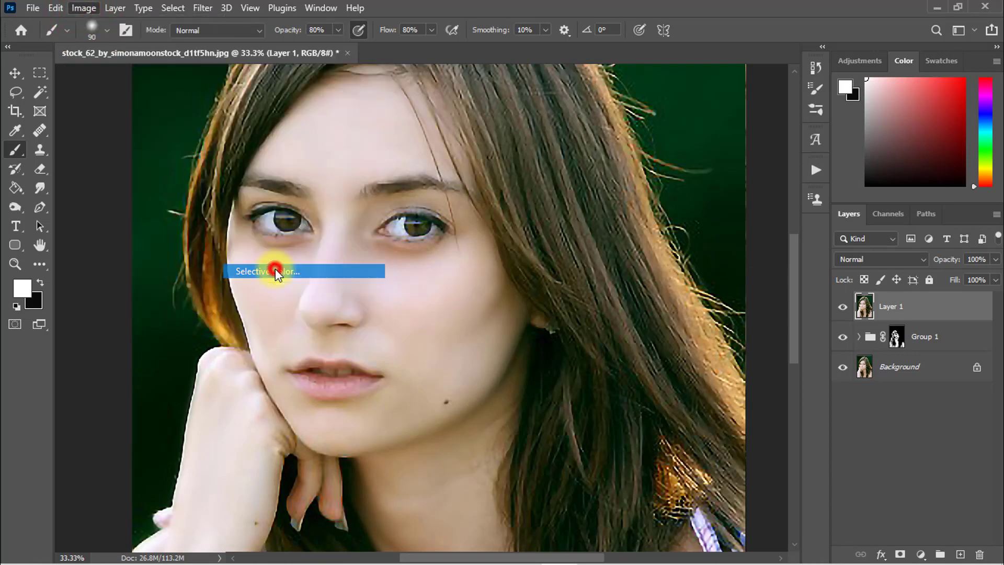
{"action": "left_click", "coordinate": [374, 233], "text": "ctrl"}
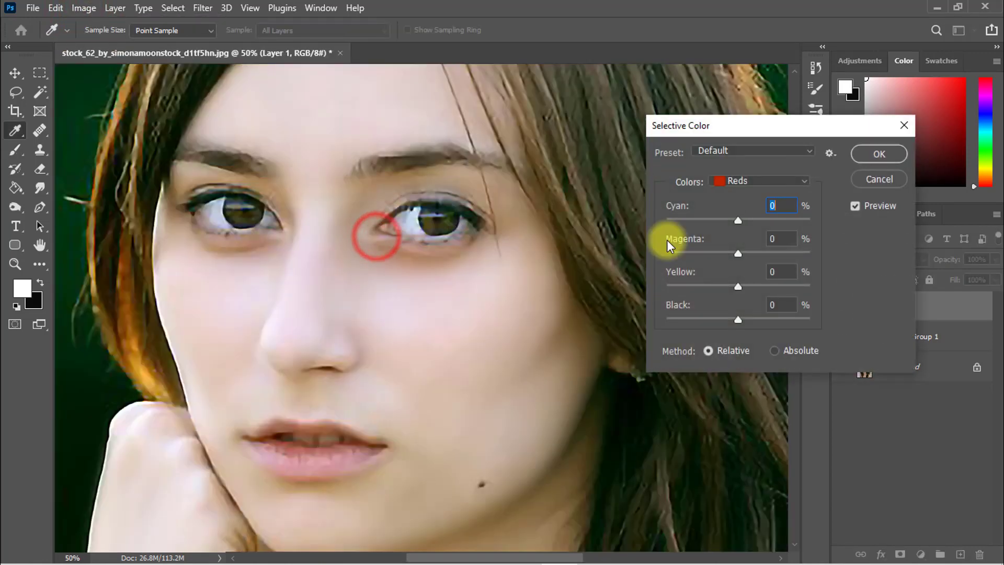
{"action": "left_click", "coordinate": [741, 181]}
{"action": "left_click", "coordinate": [739, 208]}
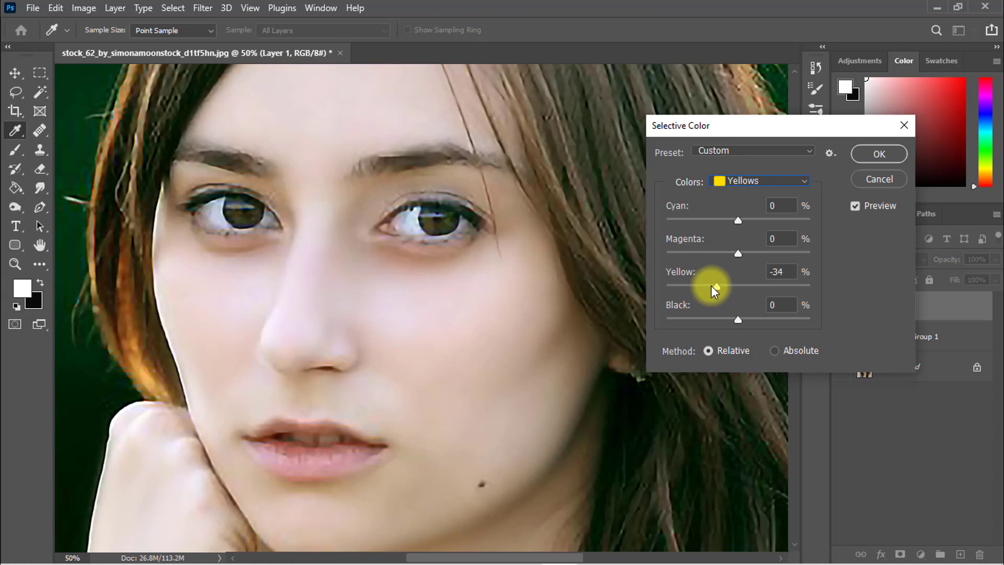
{"action": "left_click_drag", "start_coordinate": [707, 289], "coordinate": [709, 288]}
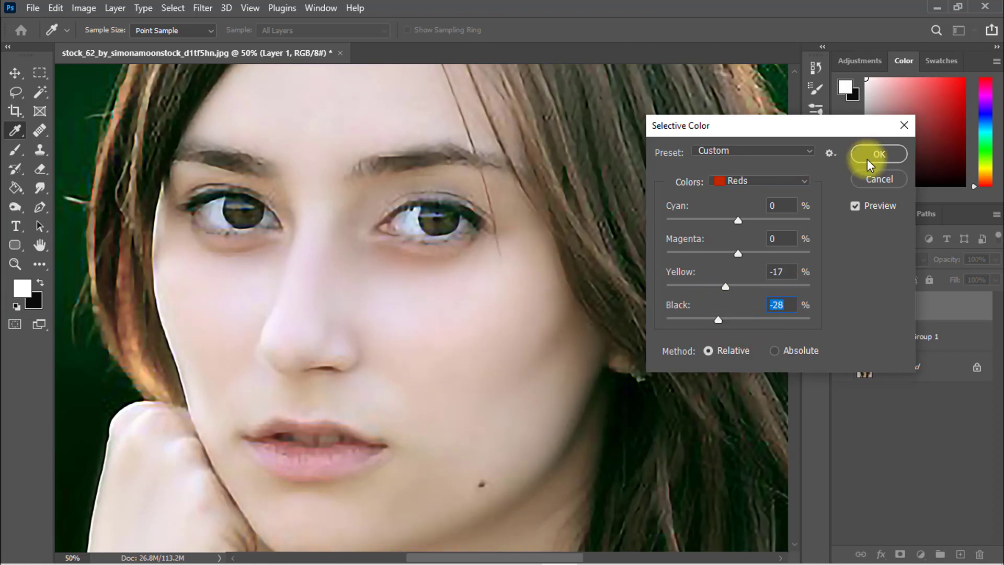
{"action": "left_click", "coordinate": [879, 154]}
{"action": "key", "text": "b"}
Compare the portrait with and without the color-corrected Layer 1, focusing on the face and eyes.
{"action": "left_click", "coordinate": [835, 309]}
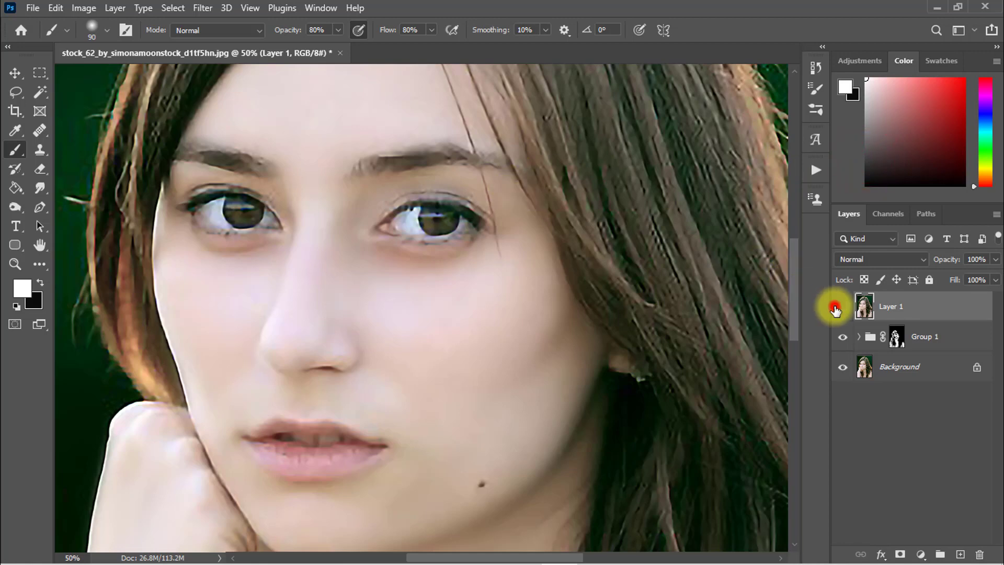
{"action": "left_click", "coordinate": [842, 307]}
{"action": "left_click_drag", "start_coordinate": [381, 178], "coordinate": [426, 213]}
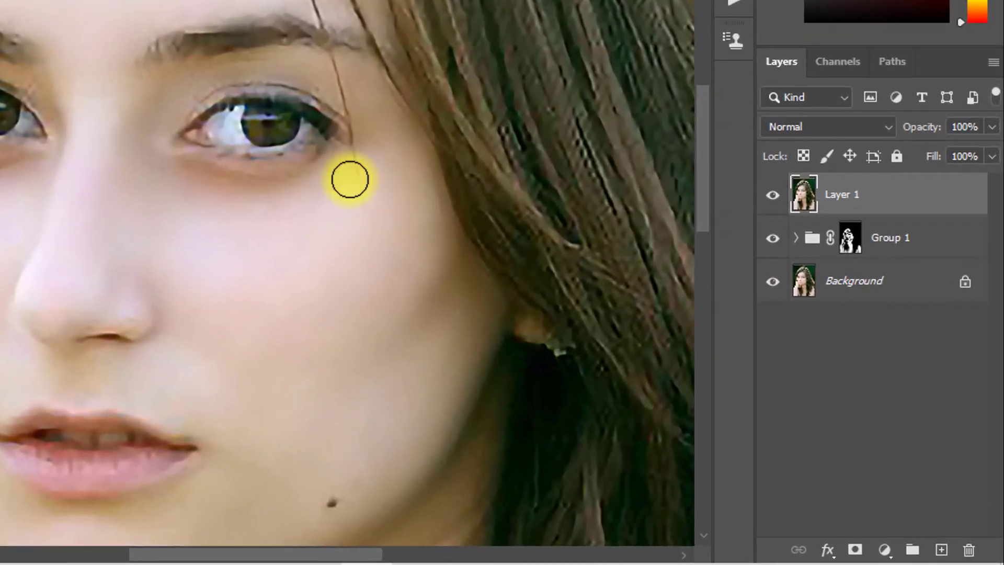
Add a new empty layer above Layer 1 and set up the Brush tool with white (ffffff) as the foreground color.
{"action": "left_click", "coordinate": [940, 550]}
{"action": "scroll", "coordinate": [181, 133], "scroll_direction": "up", "scroll_amount": 3}
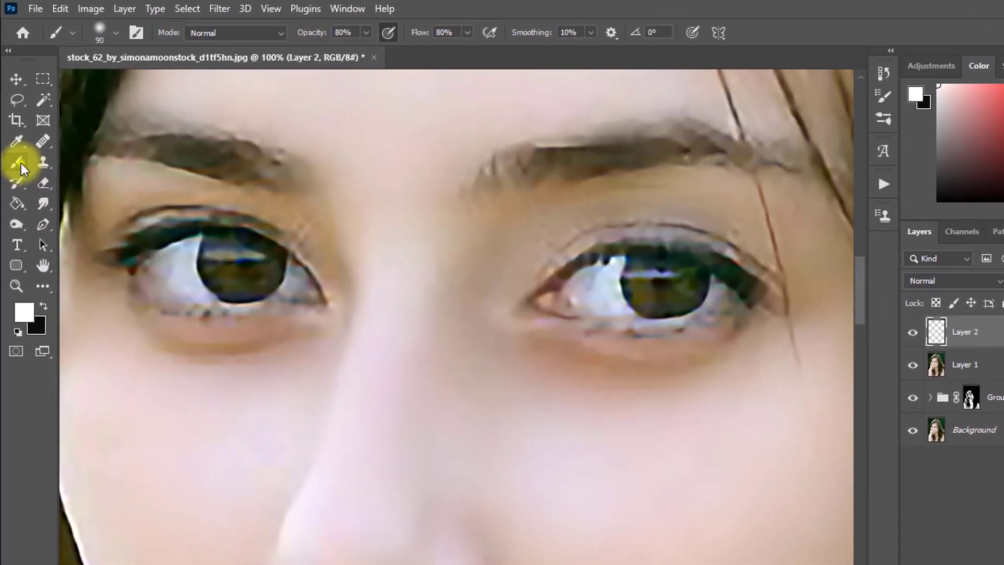
{"action": "right_click", "coordinate": [21, 163]}
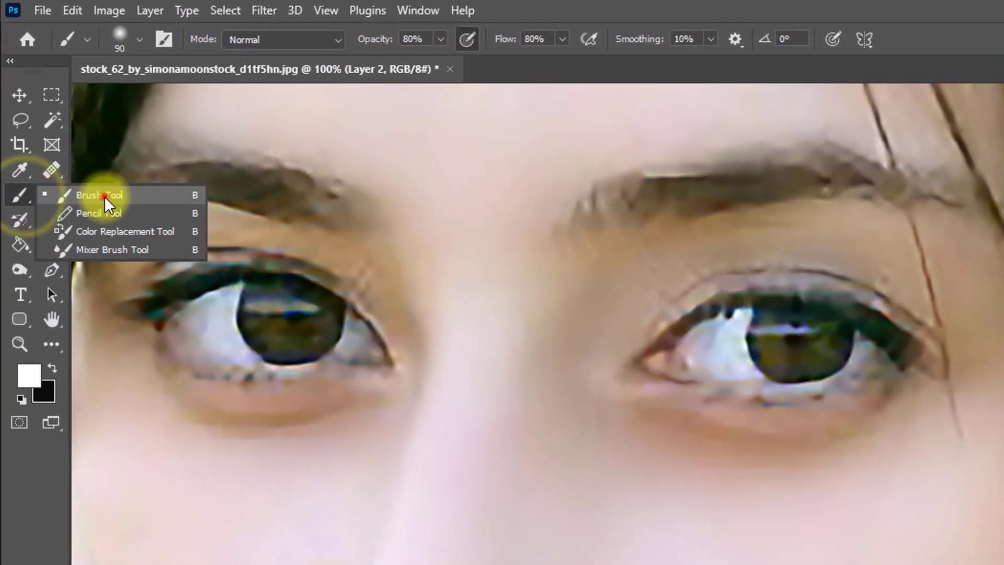
{"action": "left_click", "coordinate": [104, 198]}
{"action": "left_click", "coordinate": [28, 377]}
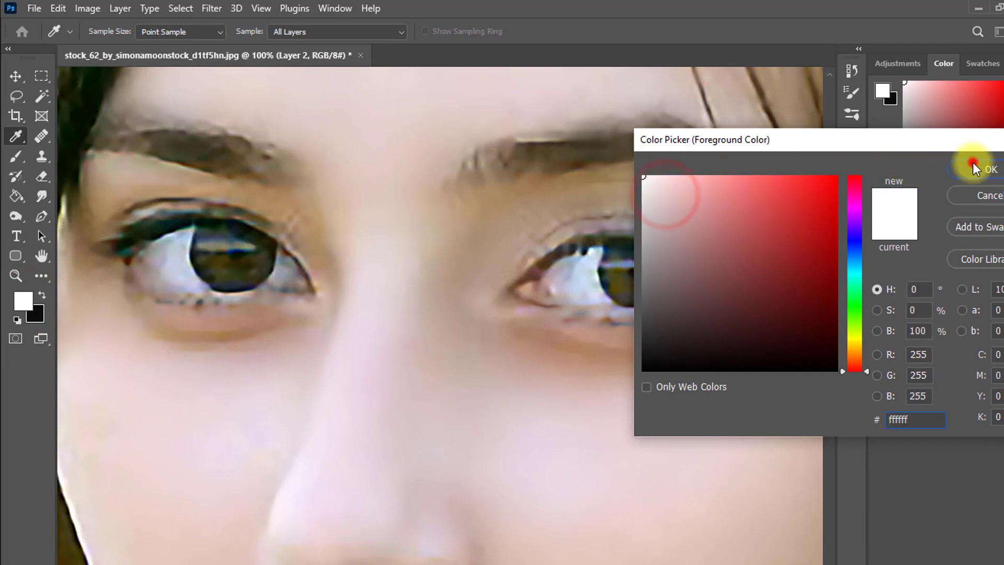
{"action": "left_click", "coordinate": [973, 169]}
Set the blend mode of the new empty layer to Soft Light.
{"action": "left_click", "coordinate": [617, 289]}
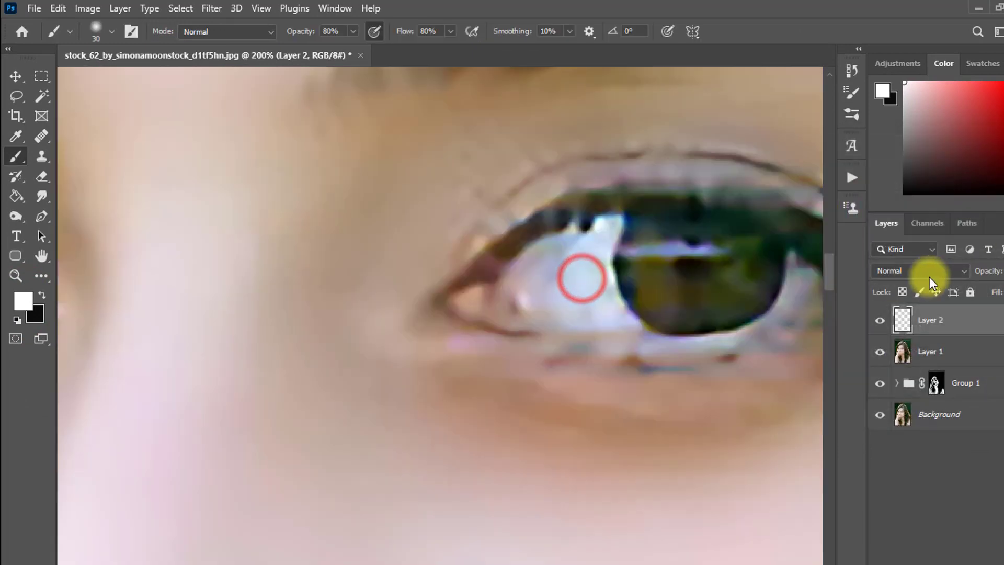
{"action": "left_click", "coordinate": [910, 271]}
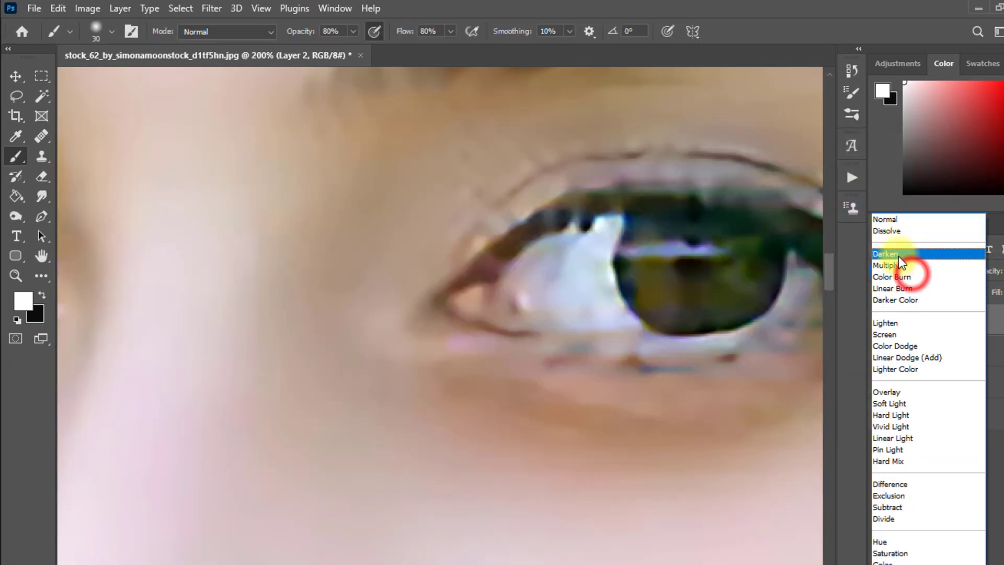
{"action": "left_click", "coordinate": [891, 403]}
Brighten the whites of both eyes by painting white on Layer 2 with a soft brush of 20 to 30 px.
{"action": "mouse_move", "coordinate": [569, 277]}
{"action": "left_mouse_down"}
{"action": "mouse_move", "coordinate": [556, 247]}
{"action": "mouse_move", "coordinate": [533, 284]}
{"action": "mouse_move", "coordinate": [553, 254]}
{"action": "left_mouse_up"}
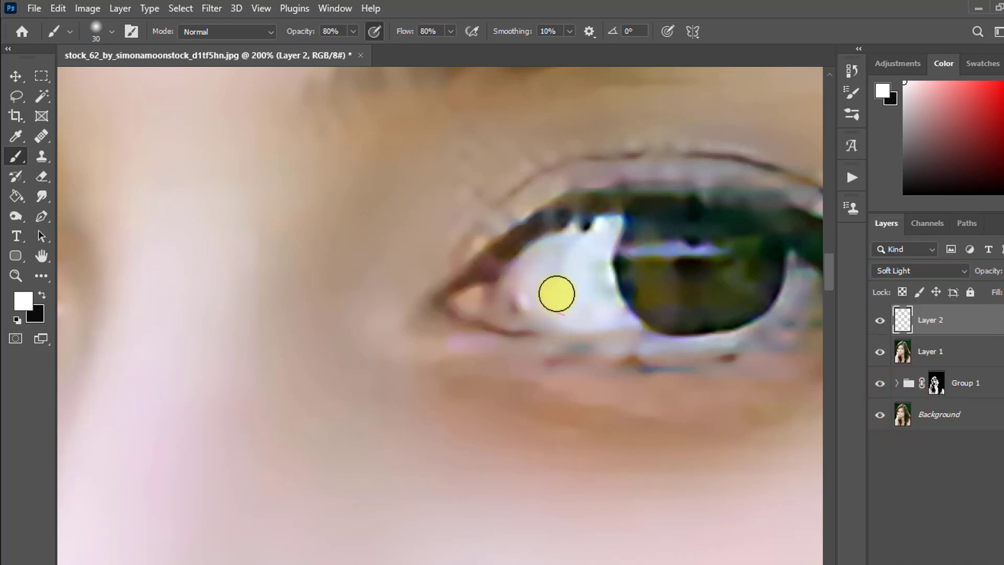
{"action": "mouse_move", "coordinate": [600, 303]}
{"action": "left_mouse_down"}
{"action": "mouse_move", "coordinate": [455, 272]}
{"action": "mouse_move", "coordinate": [421, 313]}
{"action": "left_mouse_up"}
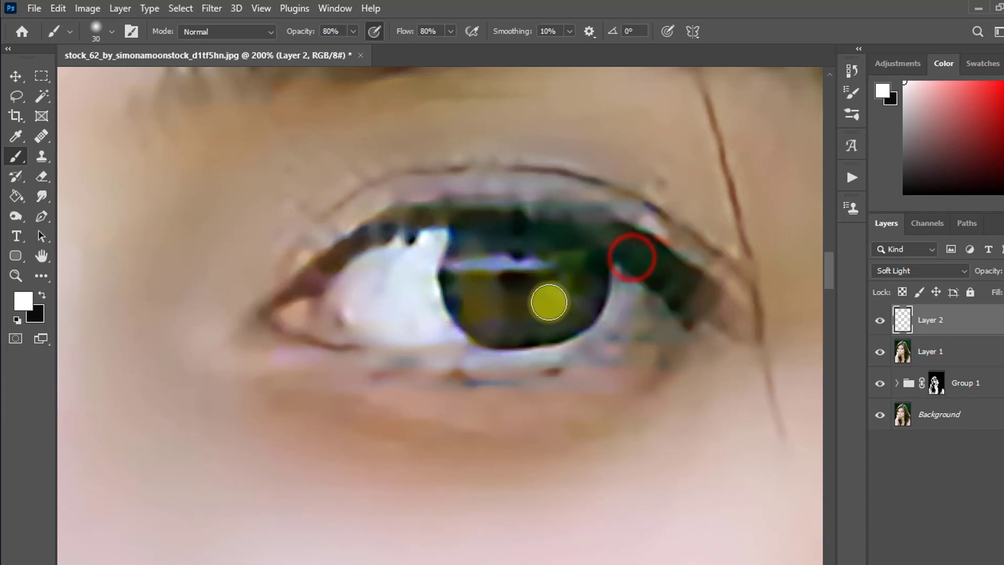
{"action": "key", "text": "bracketleft"}
{"action": "key", "text": "bracketright"}
{"action": "scroll", "coordinate": [619, 277], "scroll_direction": "up", "scroll_amount": 2}
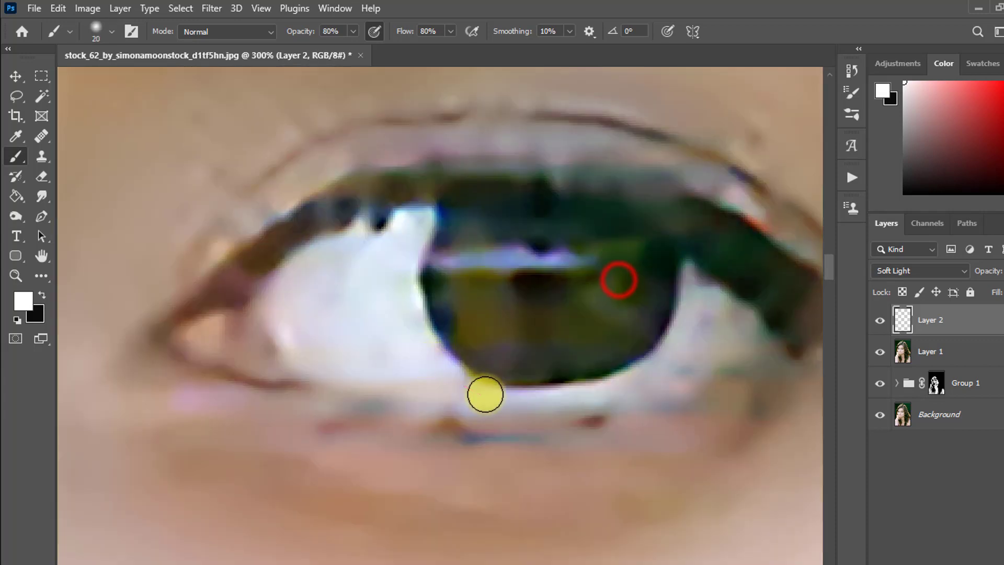
{"action": "scroll", "coordinate": [317, 263], "scroll_direction": "down", "scroll_amount": 2}
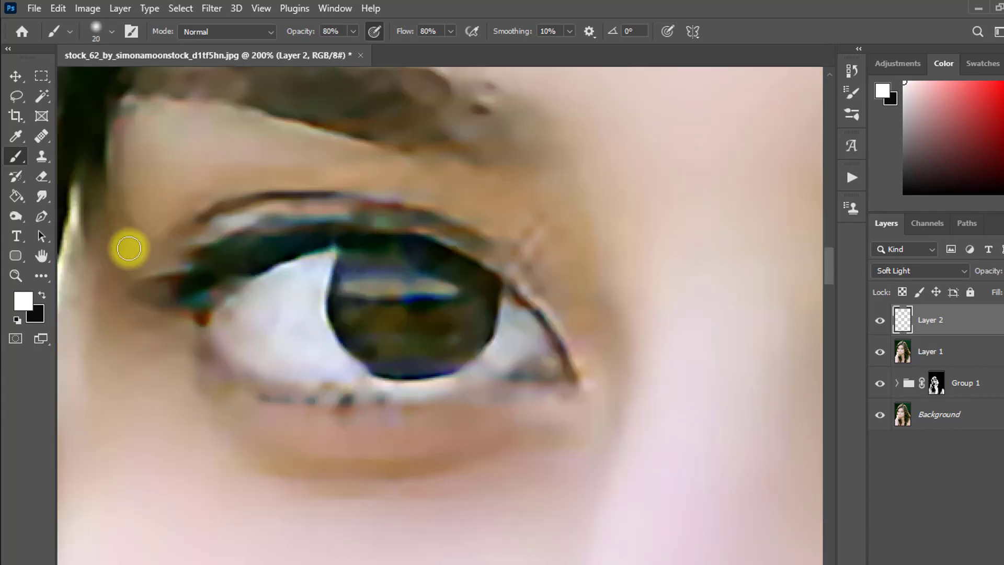
Erase the excess white paint around the iris and eyelids with the Eraser tool at 50 px.
{"action": "left_click", "coordinate": [41, 176]}
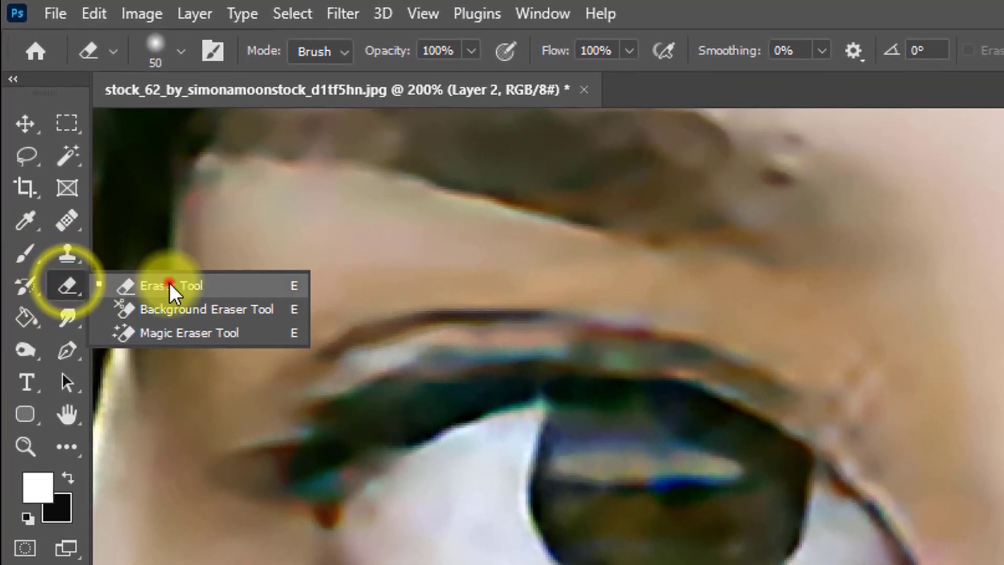
{"action": "left_click", "coordinate": [168, 285]}
{"action": "mouse_move", "coordinate": [488, 386]}
{"action": "left_mouse_down"}
{"action": "mouse_move", "coordinate": [511, 348]}
{"action": "mouse_move", "coordinate": [501, 337]}
{"action": "left_mouse_up"}
{"action": "left_click", "coordinate": [398, 373]}
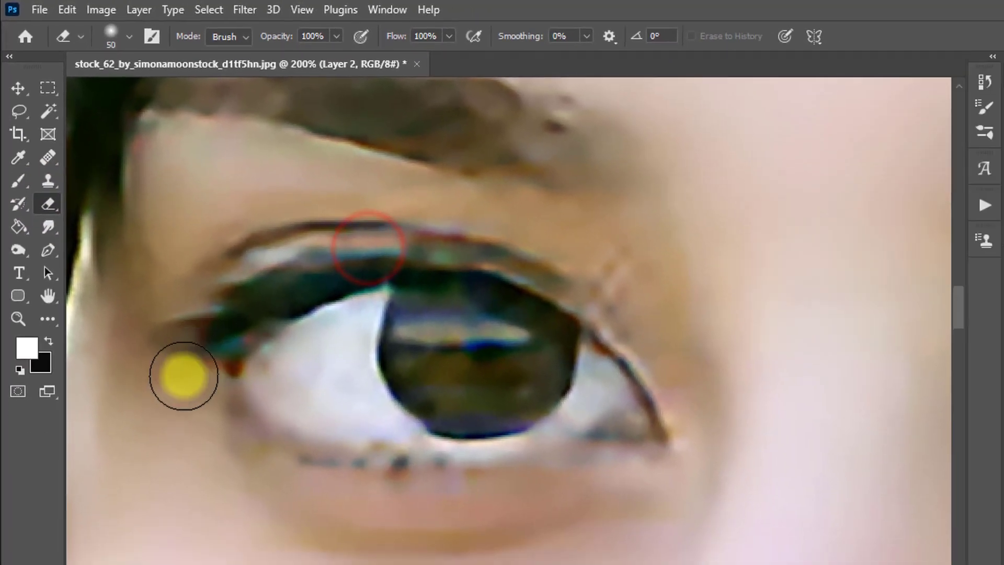
{"action": "left_click", "coordinate": [256, 528]}
Reduce the opacity of the eye-brightening Layer 2 to 55%.
{"action": "scroll", "coordinate": [798, 400], "scroll_direction": "down", "scroll_amount": 2}
{"action": "left_click", "coordinate": [538, 268]}
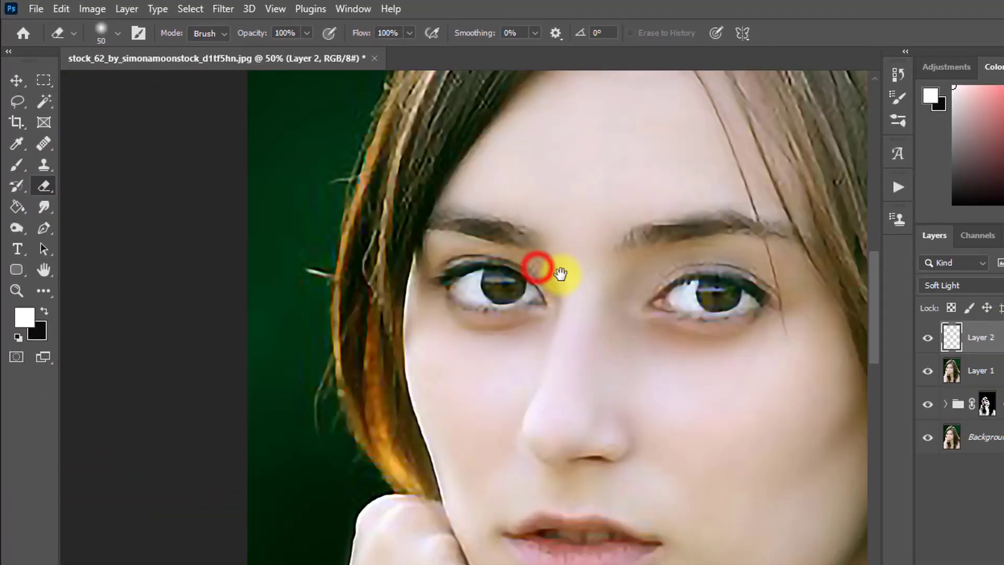
{"action": "left_click", "coordinate": [627, 276]}
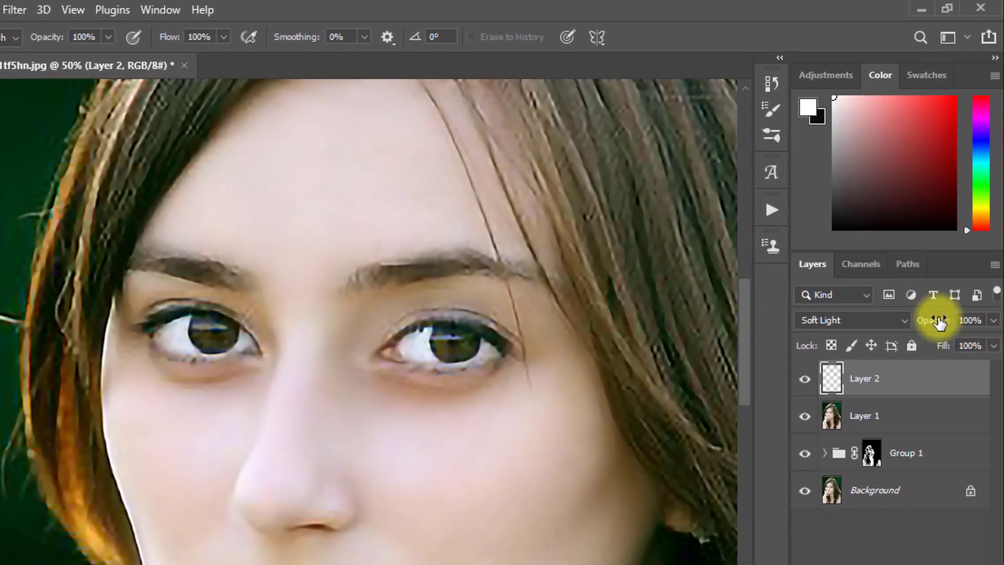
{"action": "left_click_drag", "start_coordinate": [1003, 290], "coordinate": [1003, 291]}
{"action": "left_click_drag", "start_coordinate": [918, 322], "coordinate": [924, 325]}
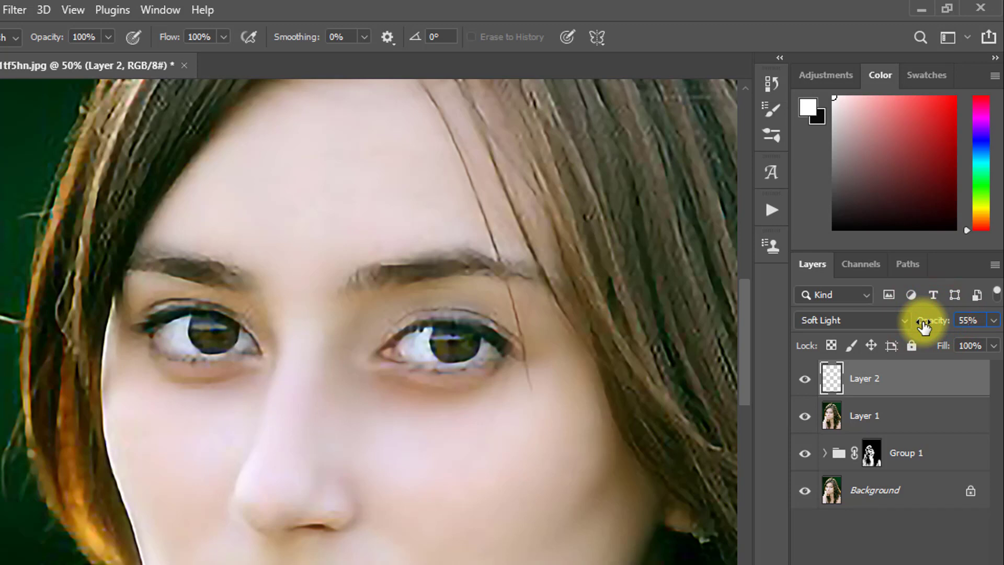
Compare the eyes with and without the brightening on Layer 2.
{"action": "left_click", "coordinate": [806, 382]}
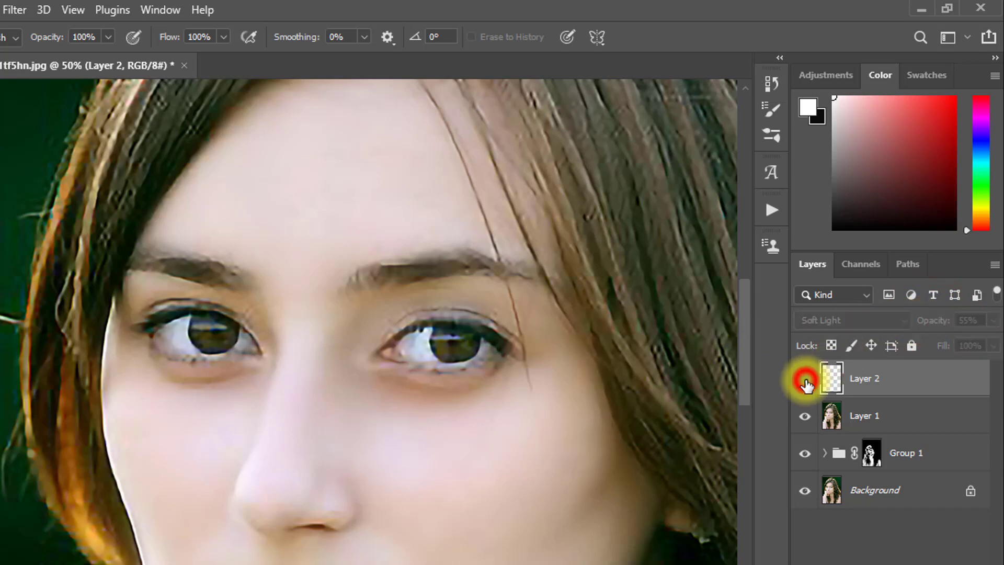
{"action": "left_click", "coordinate": [806, 383]}
{"action": "scroll", "coordinate": [408, 445], "scroll_direction": "up", "scroll_amount": 1}
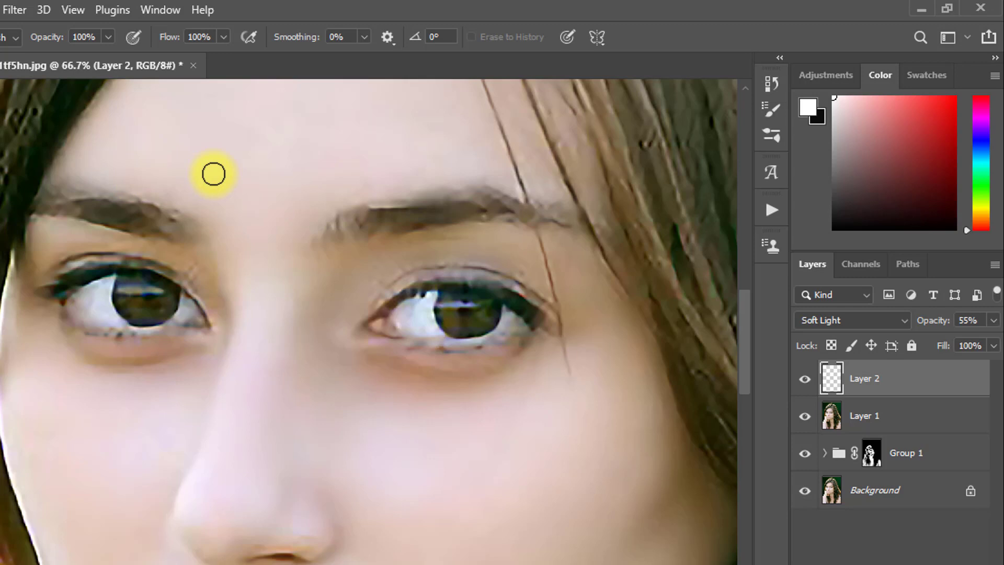
{"action": "left_click", "coordinate": [899, 455]}
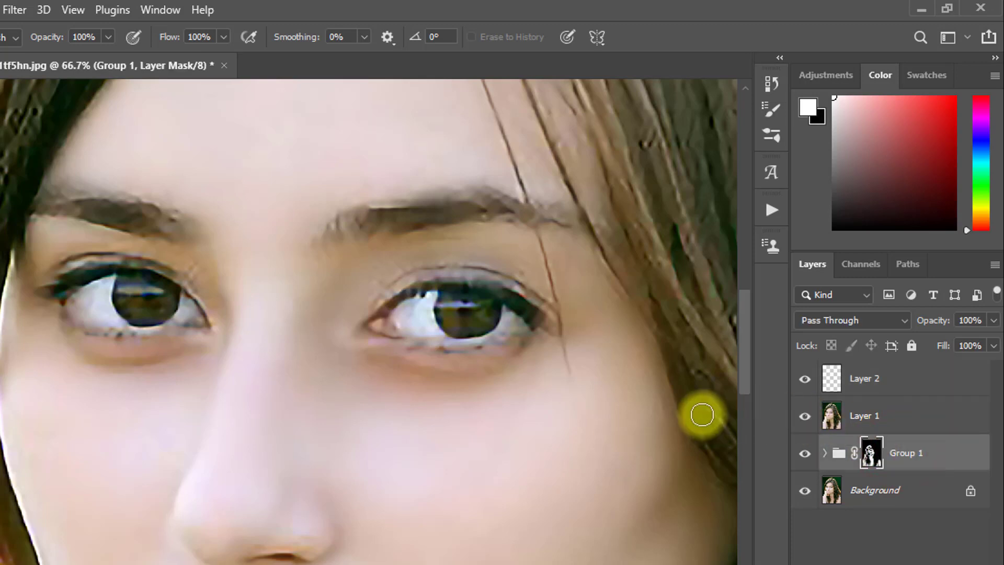
{"action": "left_click", "coordinate": [869, 417]}
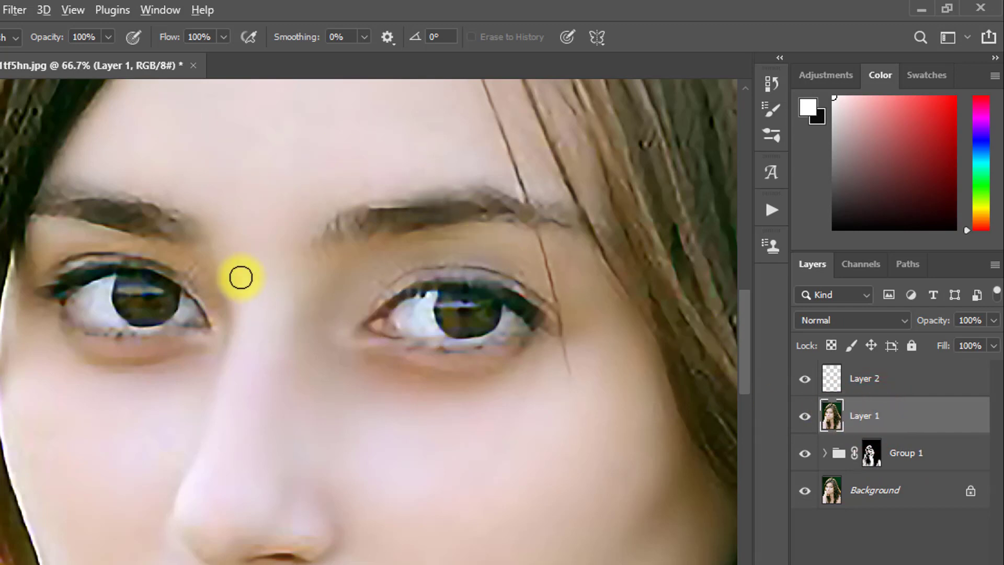
{"action": "left_click", "coordinate": [241, 277], "text": "alt"}
{"action": "left_click", "coordinate": [240, 276], "text": "alt"}
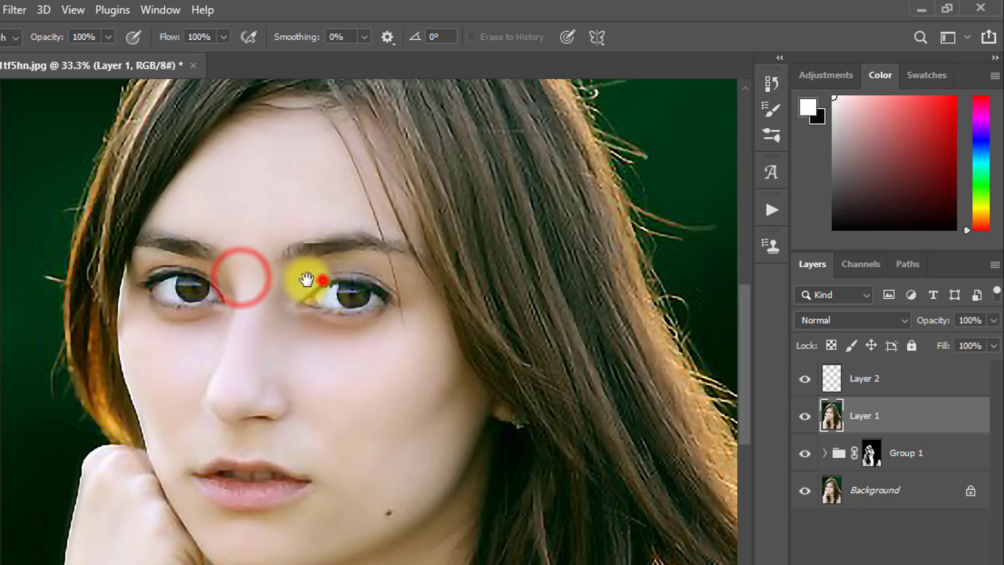
{"action": "left_click_drag", "start_coordinate": [322, 280], "coordinate": [265, 300]}
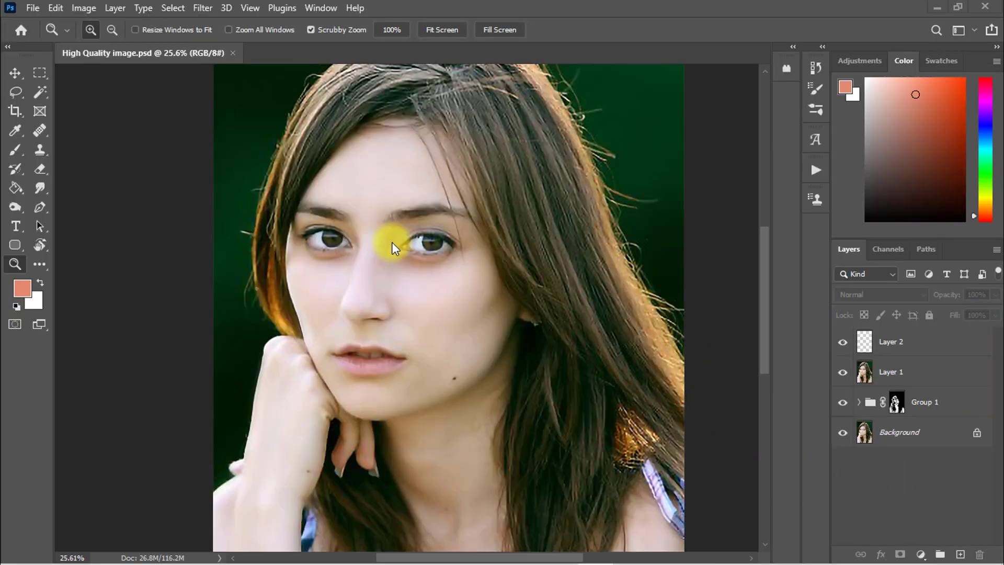
Save the portrait as a JPEG named "high quality image" with the image quality at 12 (Maximum).
{"action": "left_click", "coordinate": [32, 8]}
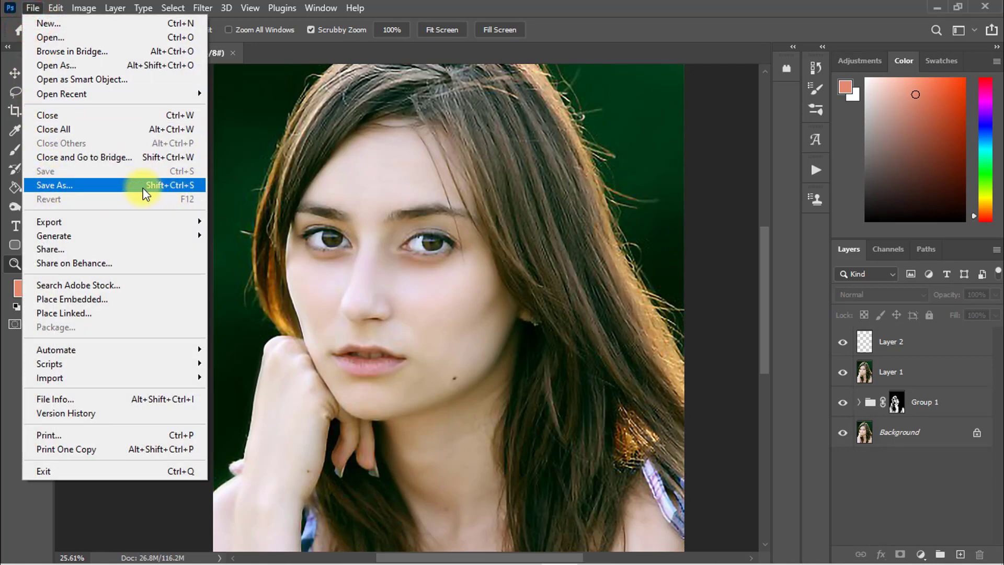
{"action": "left_click", "coordinate": [72, 185]}
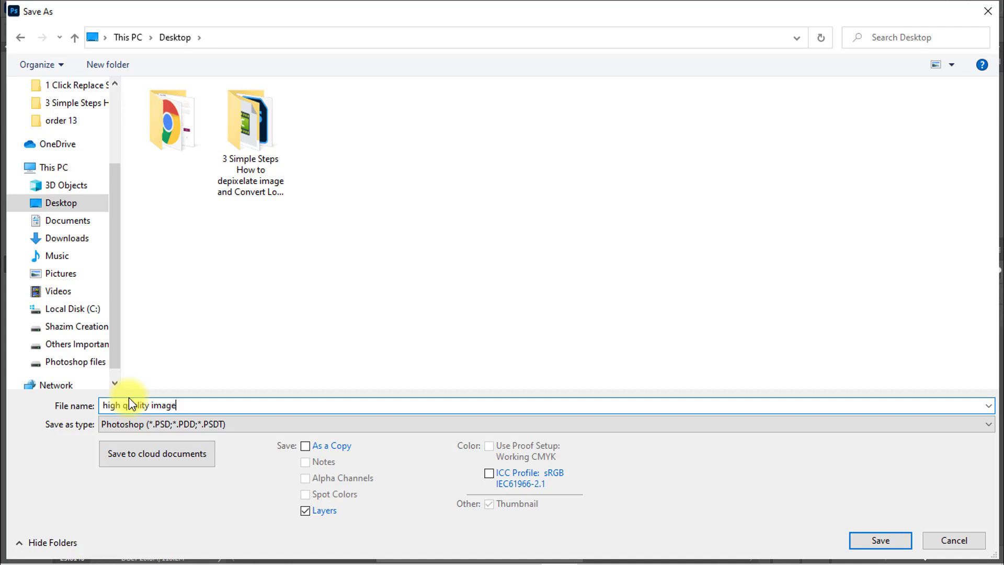
{"action": "left_click", "coordinate": [123, 433]}
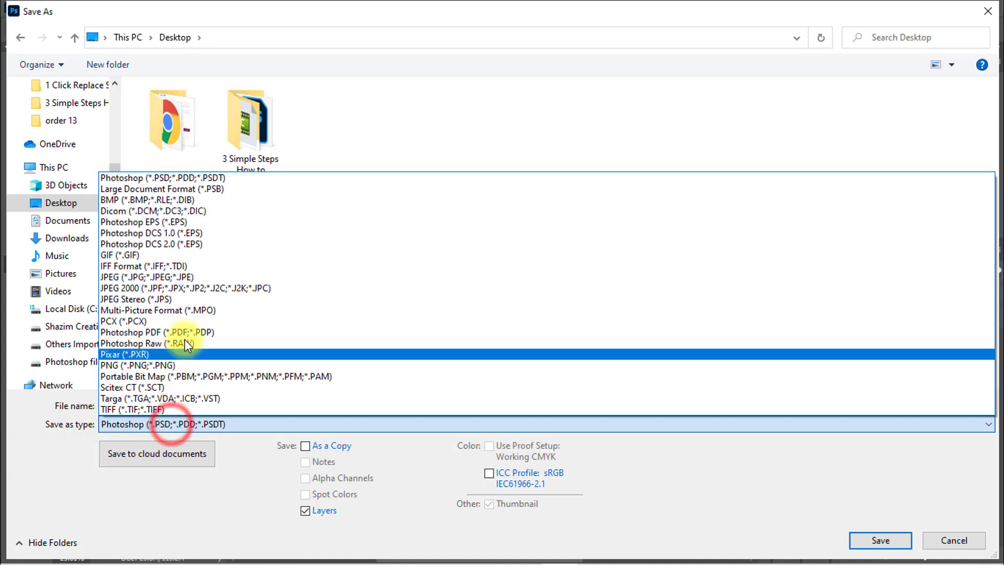
{"action": "left_click", "coordinate": [157, 277]}
{"action": "left_click", "coordinate": [881, 540]}
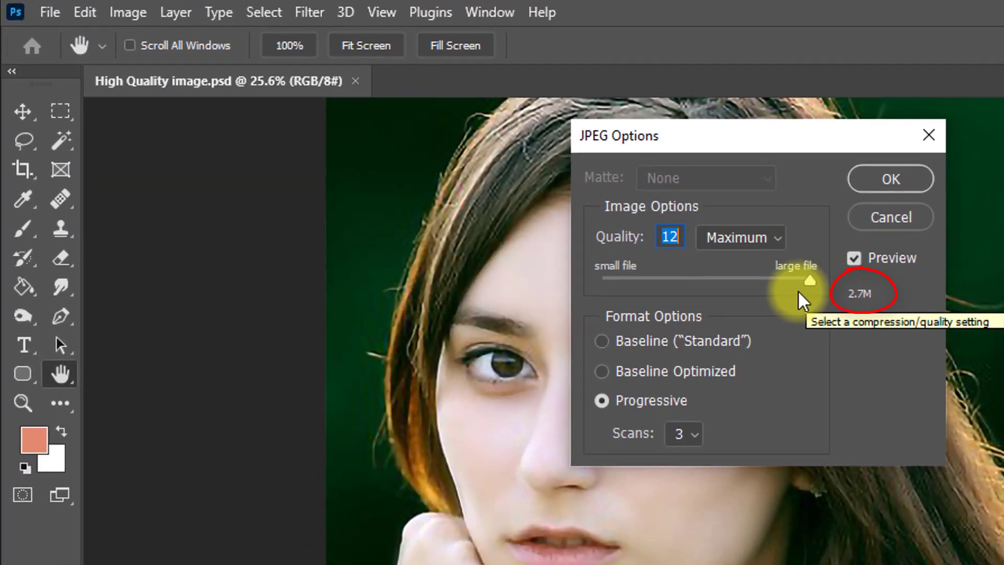
{"action": "mouse_move", "coordinate": [809, 280]}
{"action": "left_mouse_down"}
{"action": "mouse_move", "coordinate": [729, 281]}
{"action": "mouse_move", "coordinate": [811, 282]}
{"action": "left_mouse_up"}
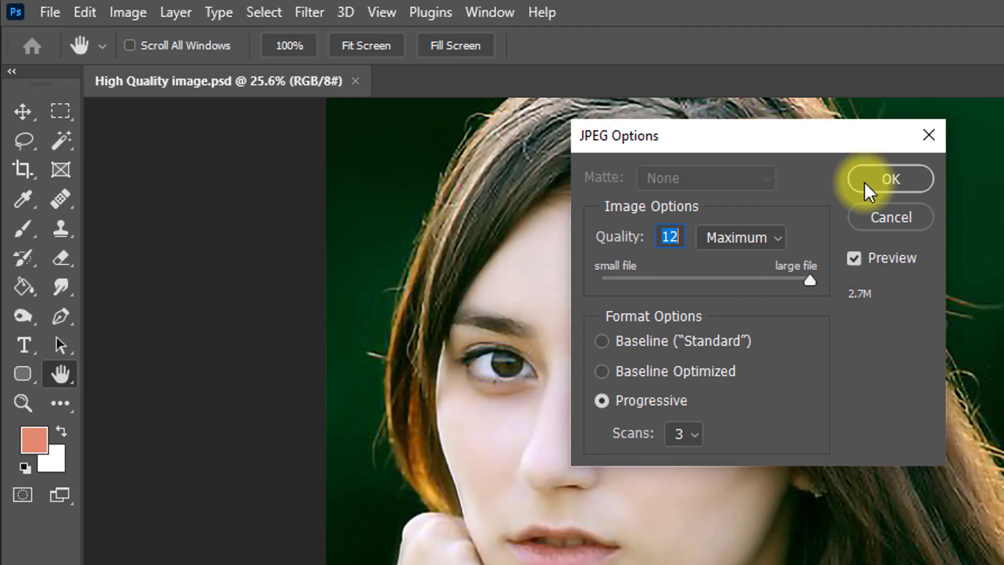
{"action": "left_click", "coordinate": [892, 180]}
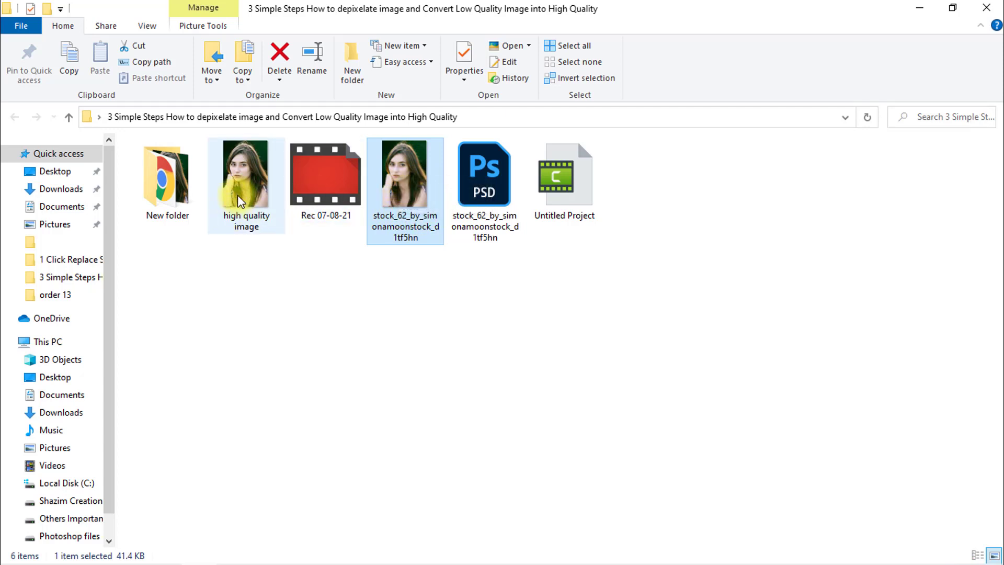
Switch to File Explorer and check the dimensions and file size of the exported "high quality image" file.
{"action": "left_click", "coordinate": [246, 223]}
{"action": "mouse_move", "coordinate": [237, 172]}
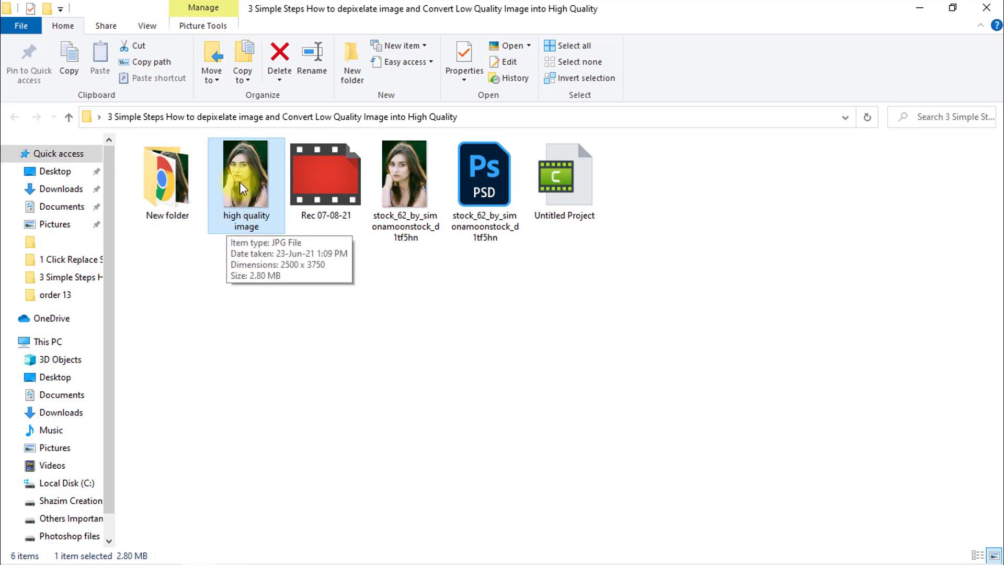